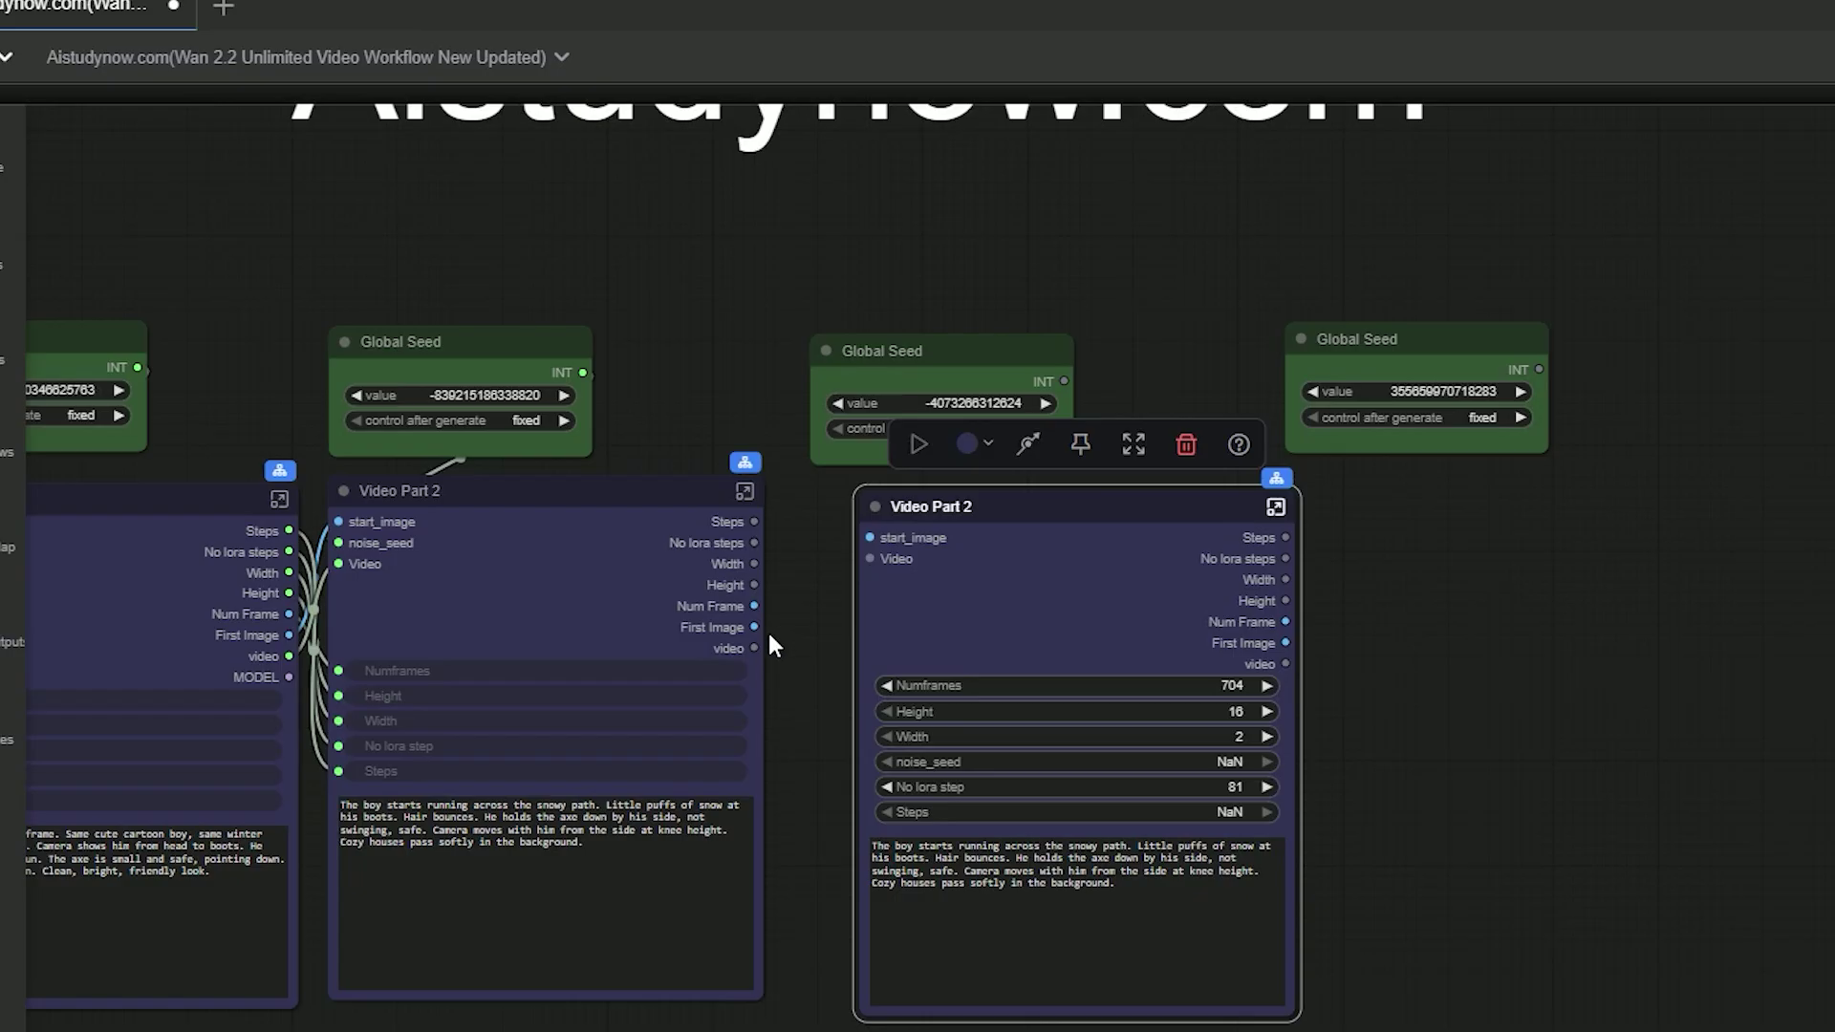
- Connect Video Part 2's steps, no-LoRA steps and width outputs to inputs of the duplicated video node beside it
{"action": "left_click_drag", "start_coordinate": [755, 627], "coordinate": [760, 704]}
{"action": "left_click_drag", "start_coordinate": [755, 522], "coordinate": [870, 813]}
{"action": "left_click_drag", "start_coordinate": [754, 543], "coordinate": [869, 787]}
{"action": "left_click_drag", "start_coordinate": [754, 563], "coordinate": [870, 712]}
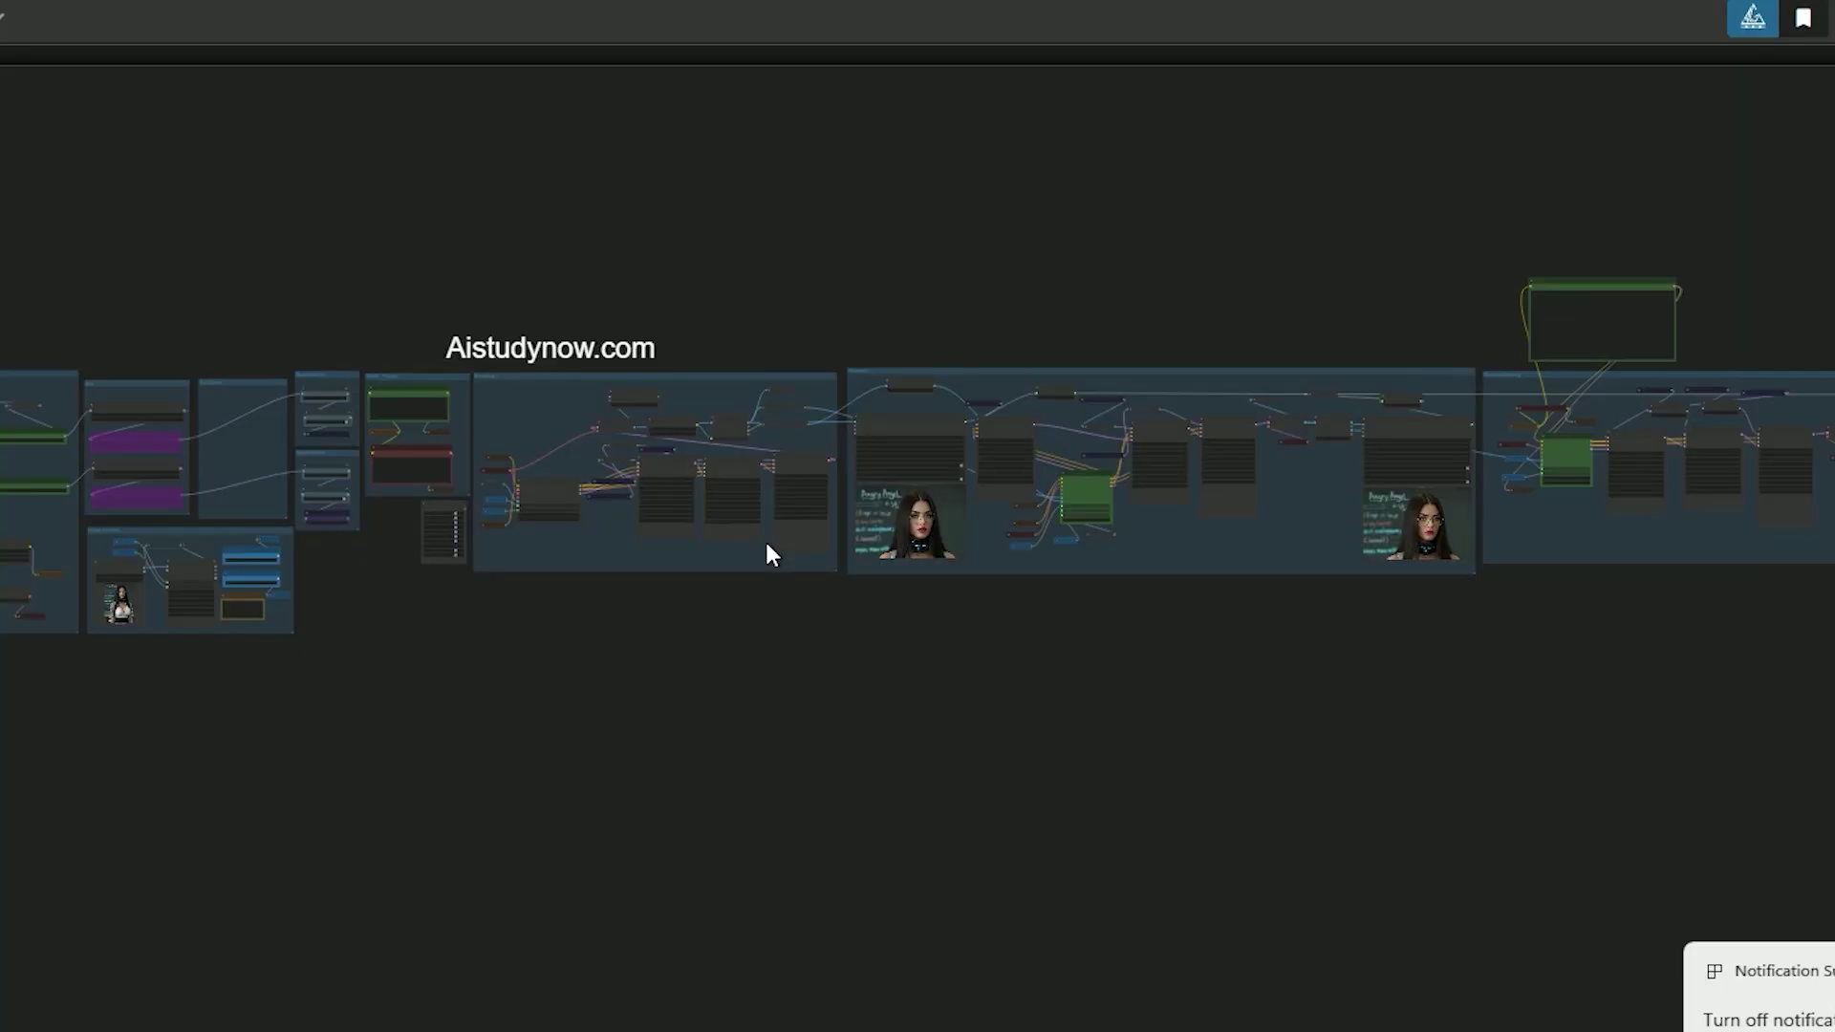
- Survey the large unpacked workflow from its loader groups through the repeated video groups to the final video output
{"action": "scroll", "coordinate": [764, 545], "scroll_direction": "down", "scroll_amount": 2}
{"action": "left_click_drag", "start_coordinate": [888, 662], "coordinate": [628, 696]}
{"action": "scroll", "coordinate": [759, 681], "scroll_direction": "up", "scroll_amount": 4}
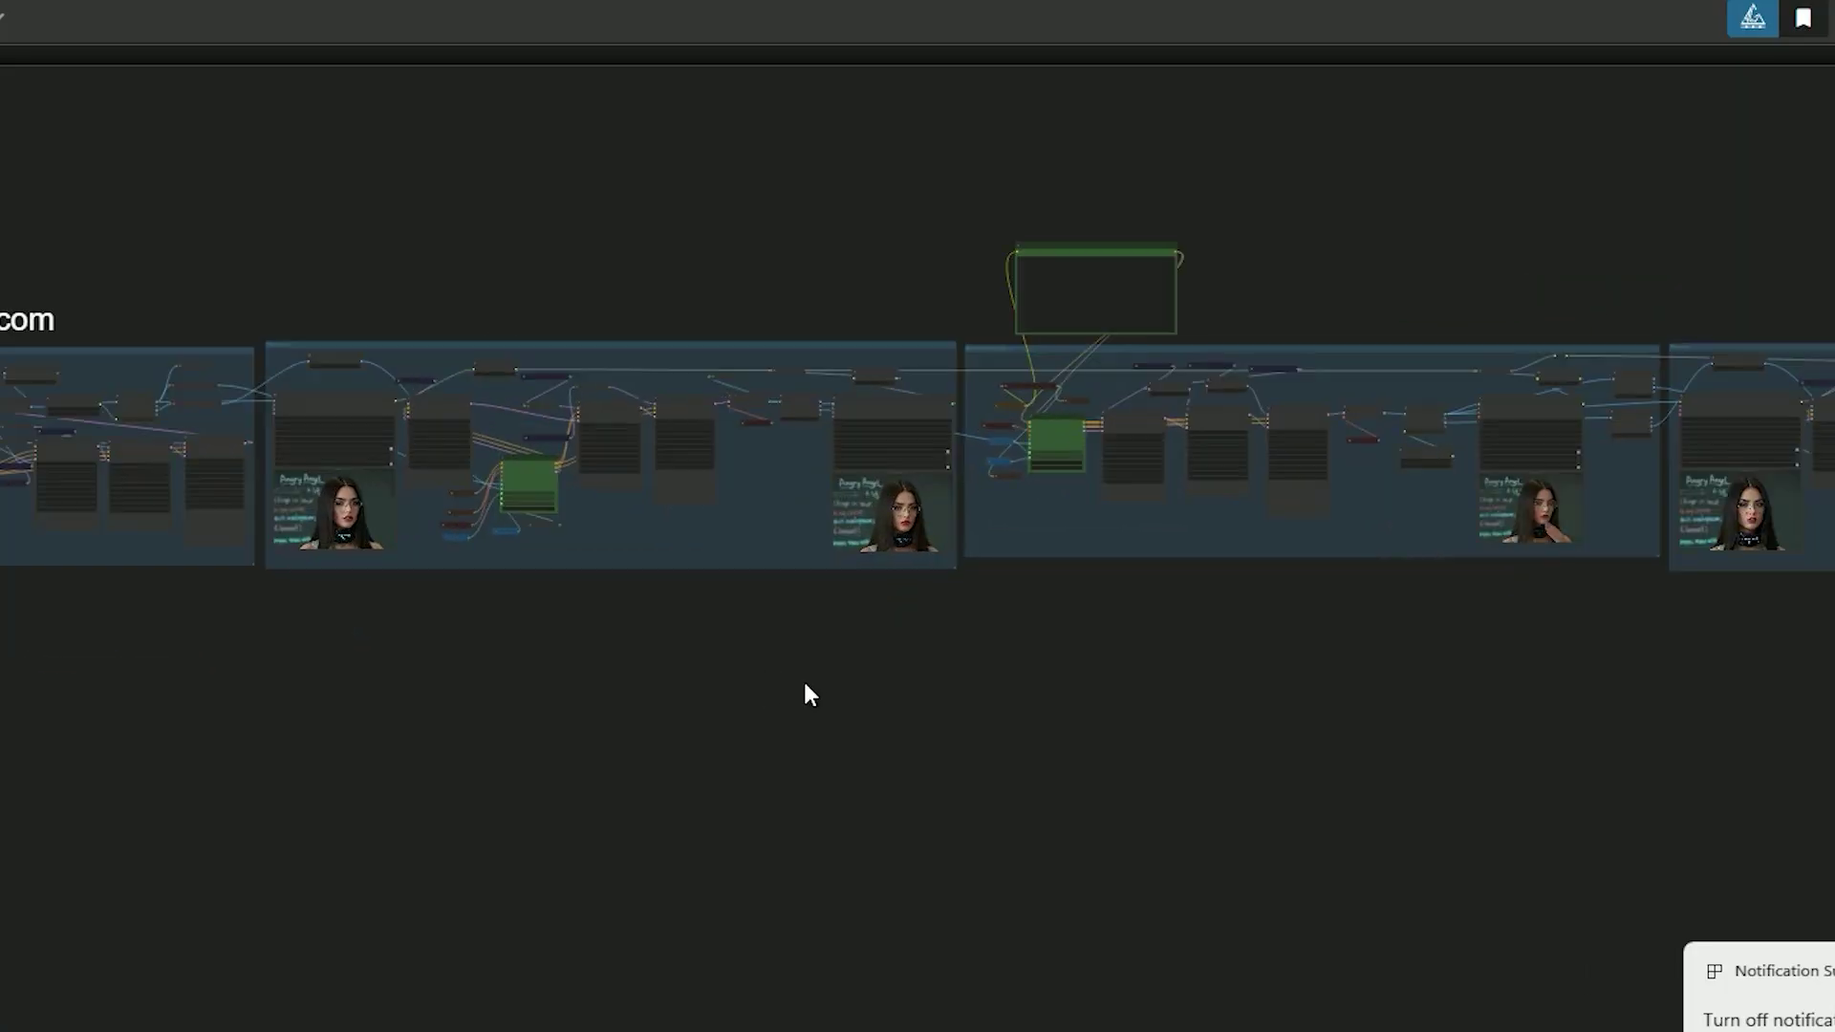
{"action": "scroll", "coordinate": [804, 685], "scroll_direction": "right", "scroll_amount": 10}
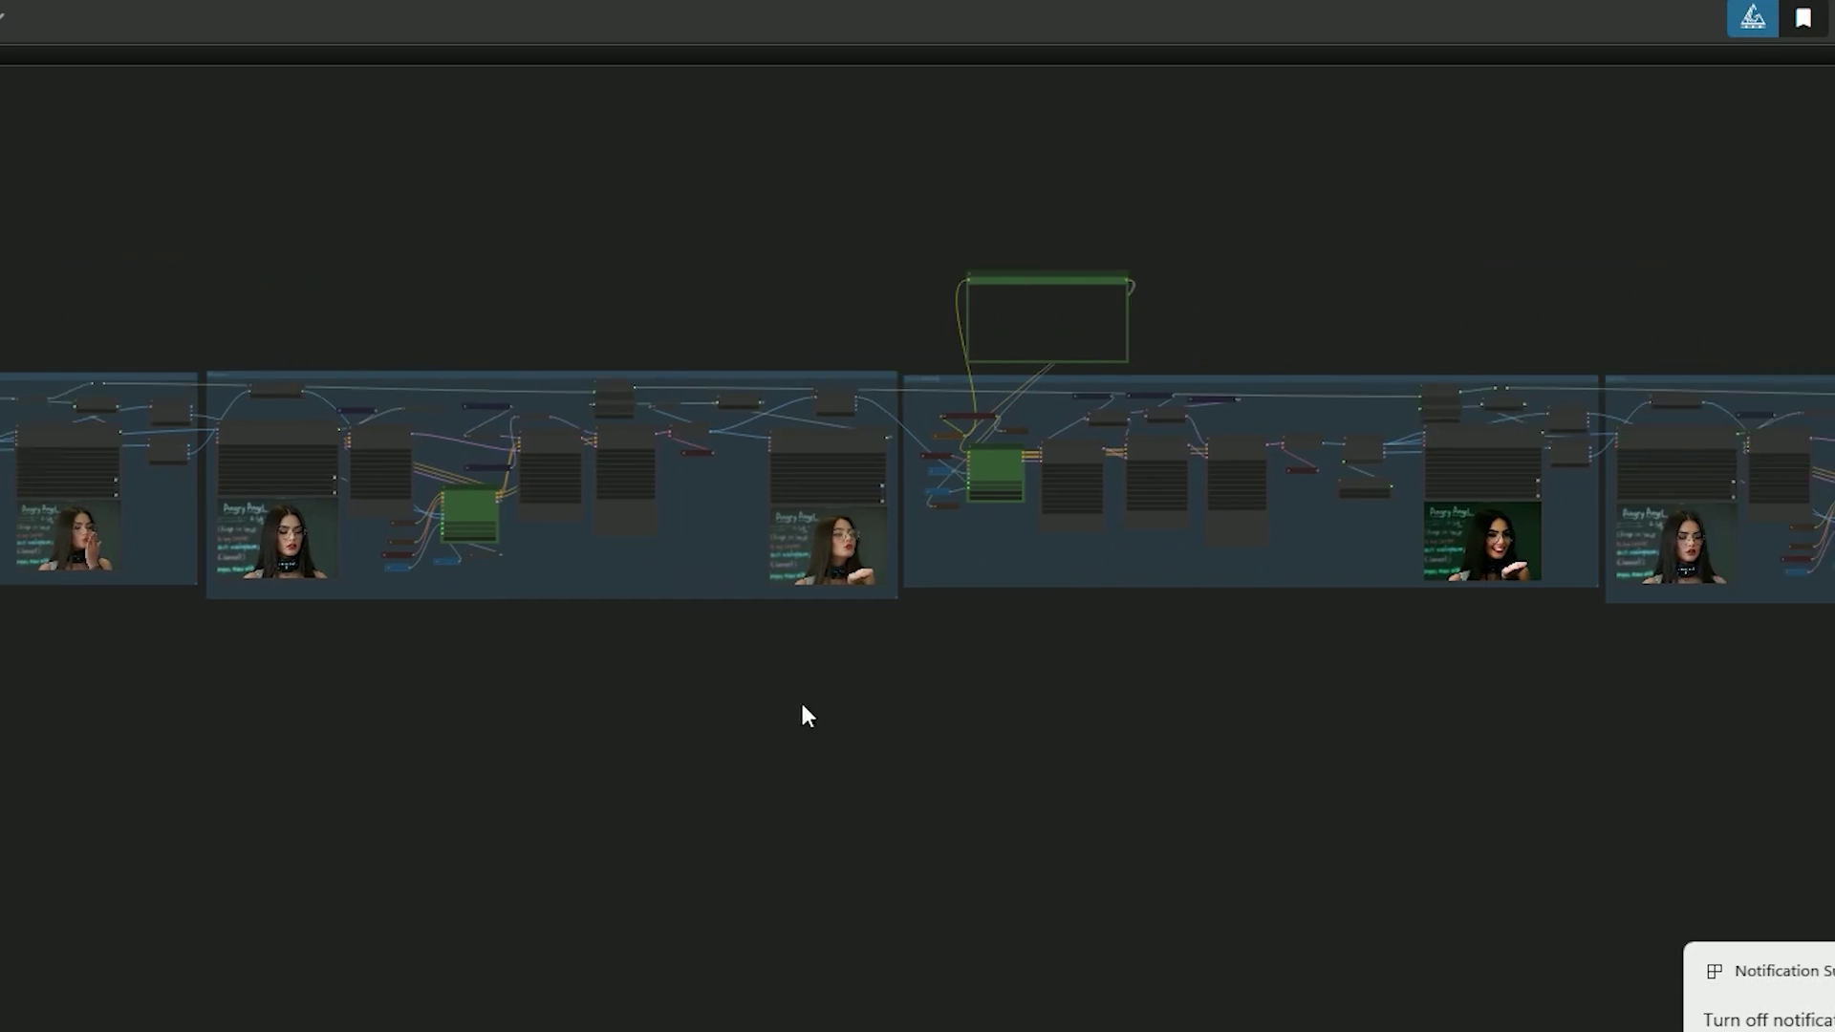
{"action": "scroll", "coordinate": [808, 717], "scroll_direction": "right", "scroll_amount": 15}
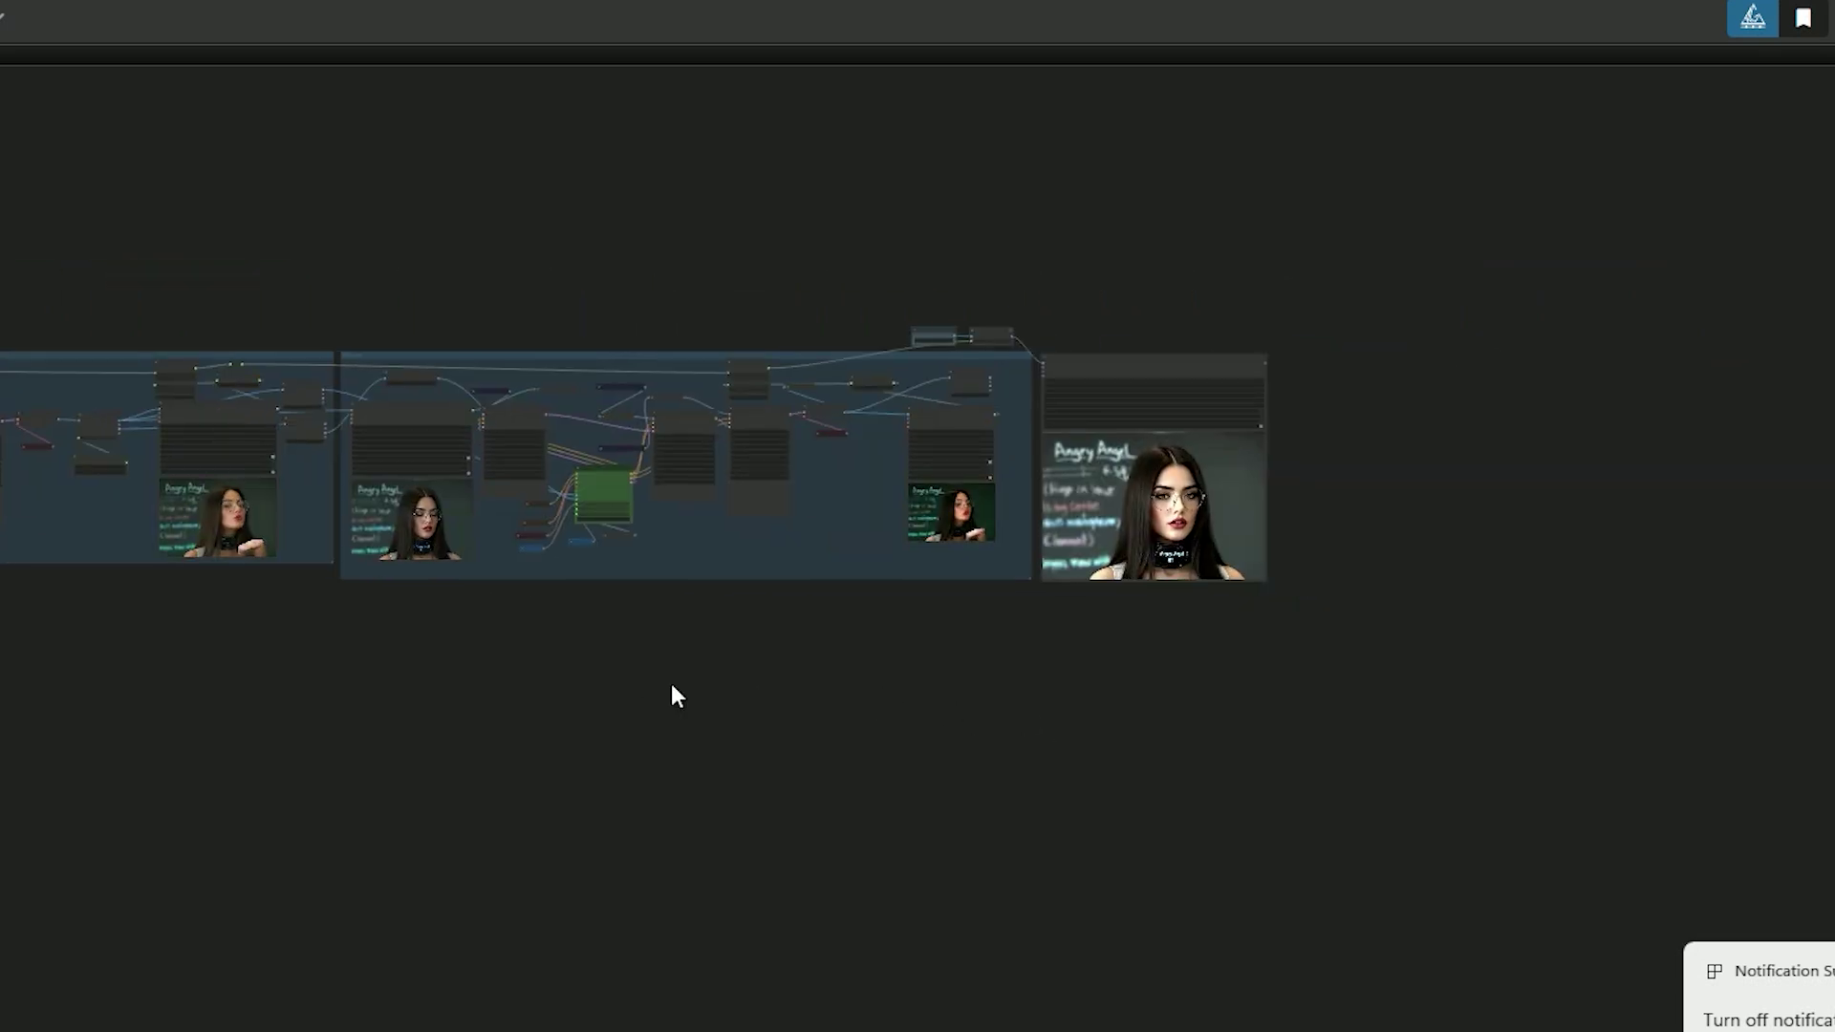
{"action": "left_click_drag", "start_coordinate": [462, 678], "coordinate": [1070, 697]}
{"action": "scroll", "coordinate": [1071, 697], "scroll_direction": "down", "scroll_amount": 5}
{"action": "left_click_drag", "start_coordinate": [680, 724], "coordinate": [1050, 728]}
{"action": "left_click_drag", "start_coordinate": [577, 739], "coordinate": [859, 742]}
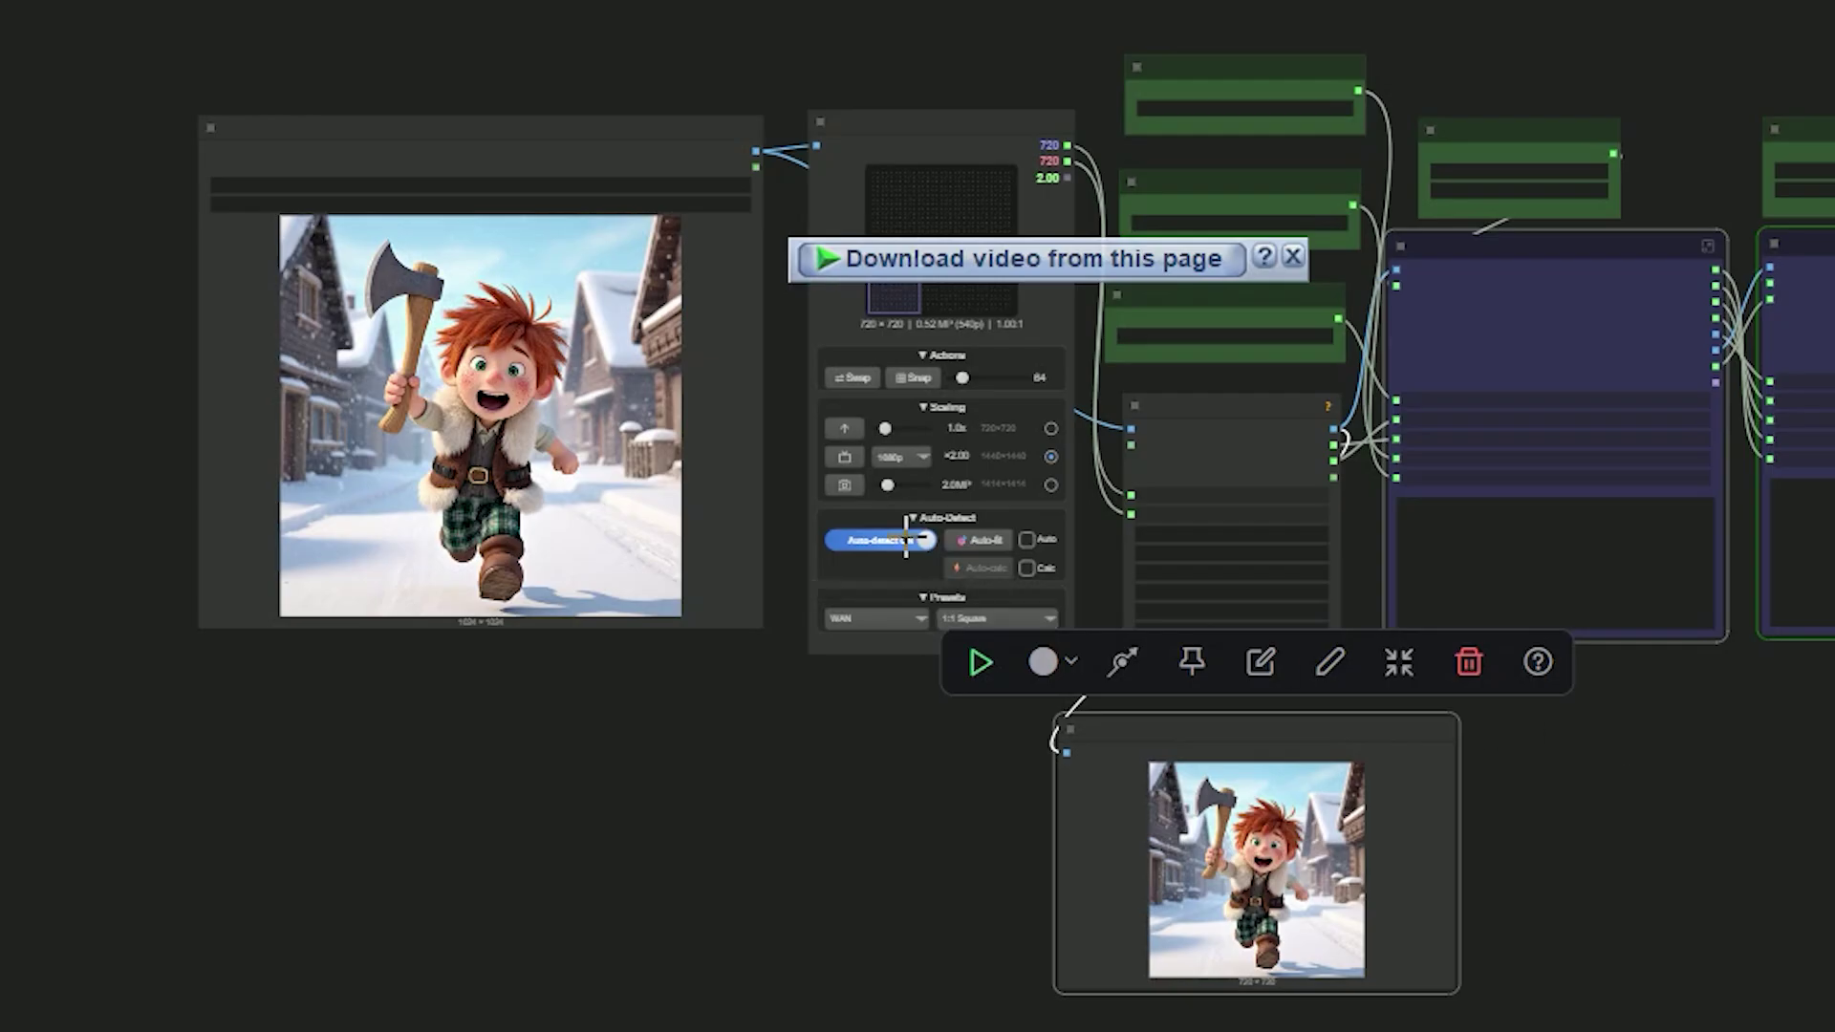
- Select the Load Image node and dismiss the "Download video from this page" popup
{"action": "scroll", "coordinate": [459, 129], "scroll_direction": "up", "scroll_amount": 4}
{"action": "left_click", "coordinate": [478, 138]}
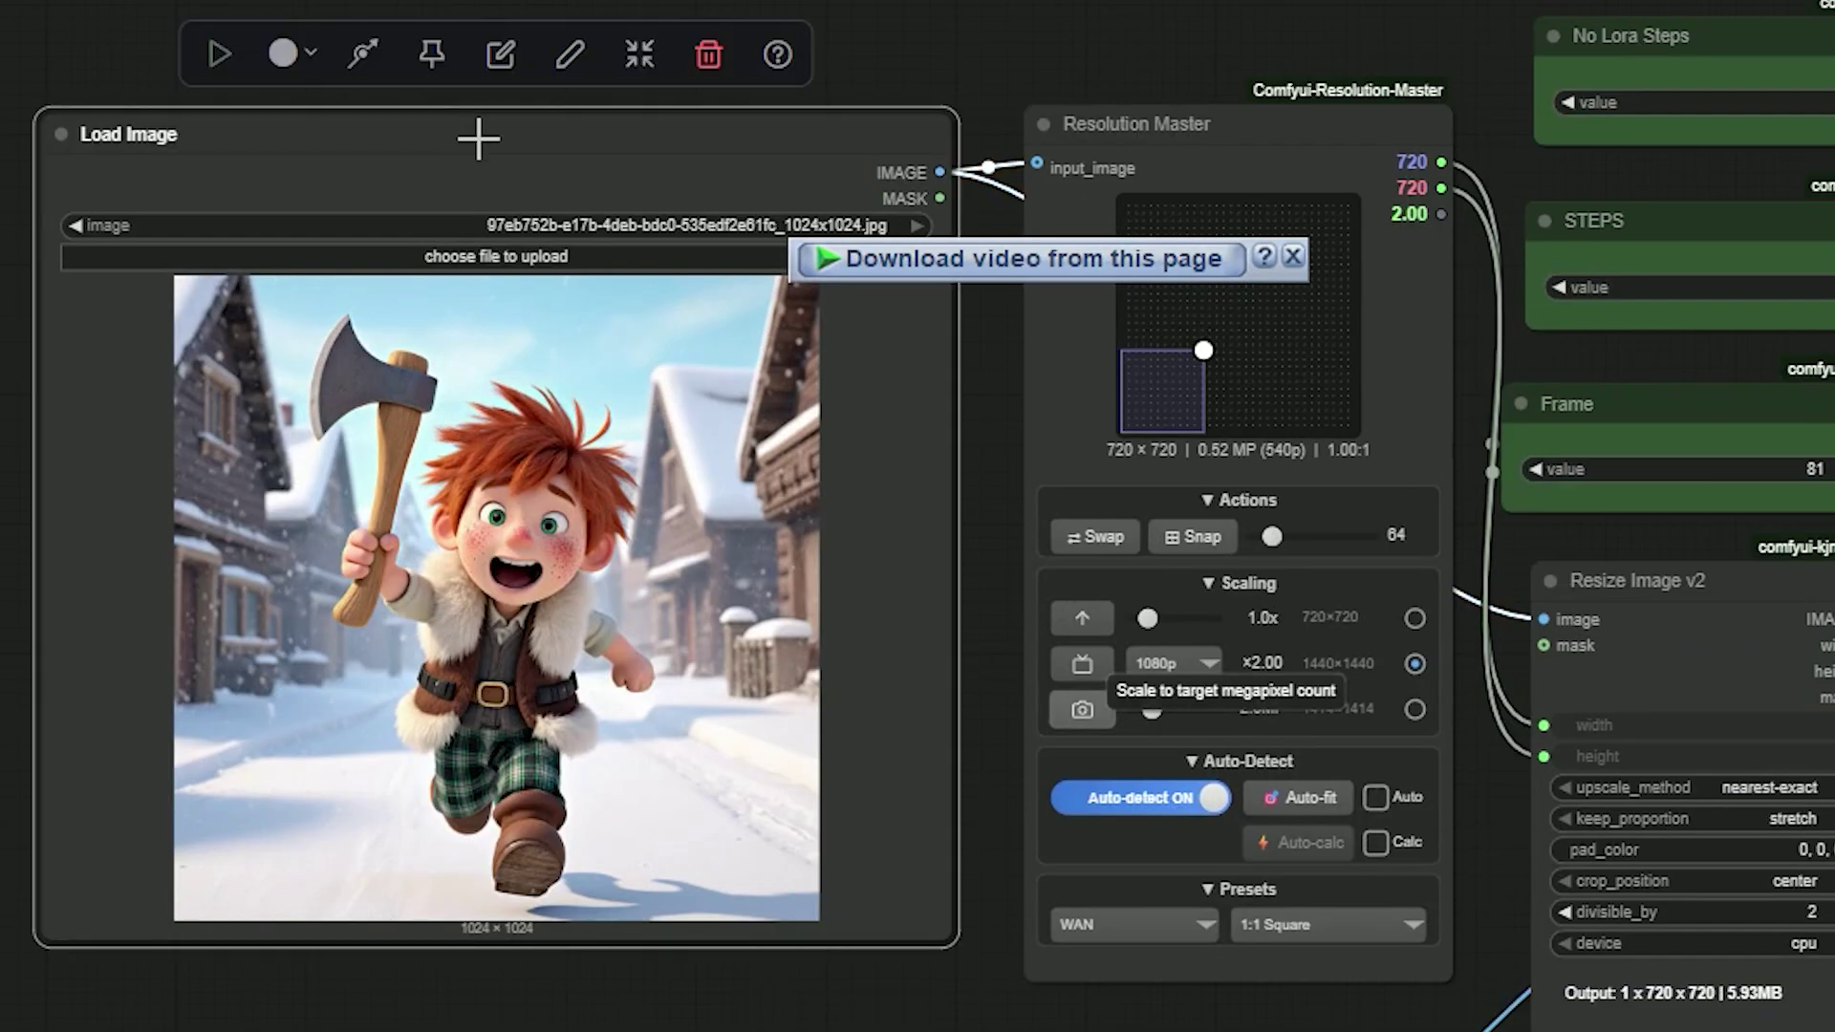
{"action": "left_click_drag", "start_coordinate": [908, 2], "coordinate": [0, 0]}
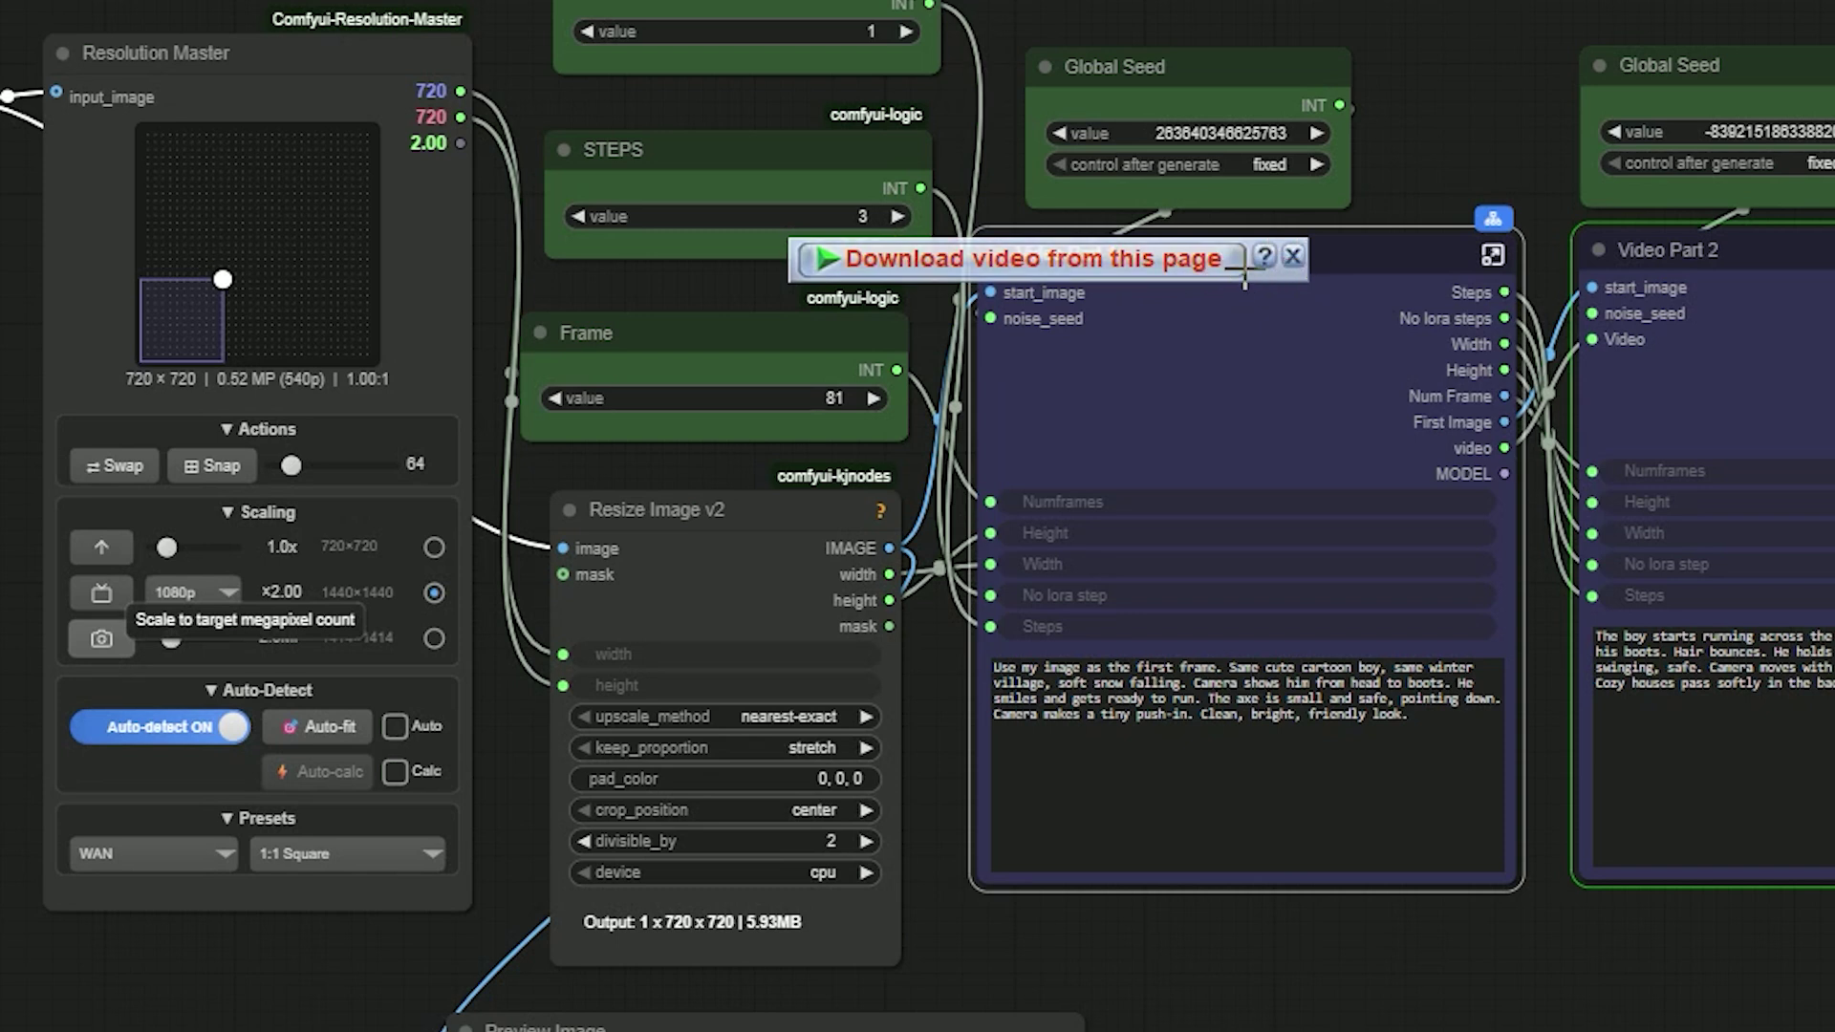
{"action": "left_click", "coordinate": [1294, 255]}
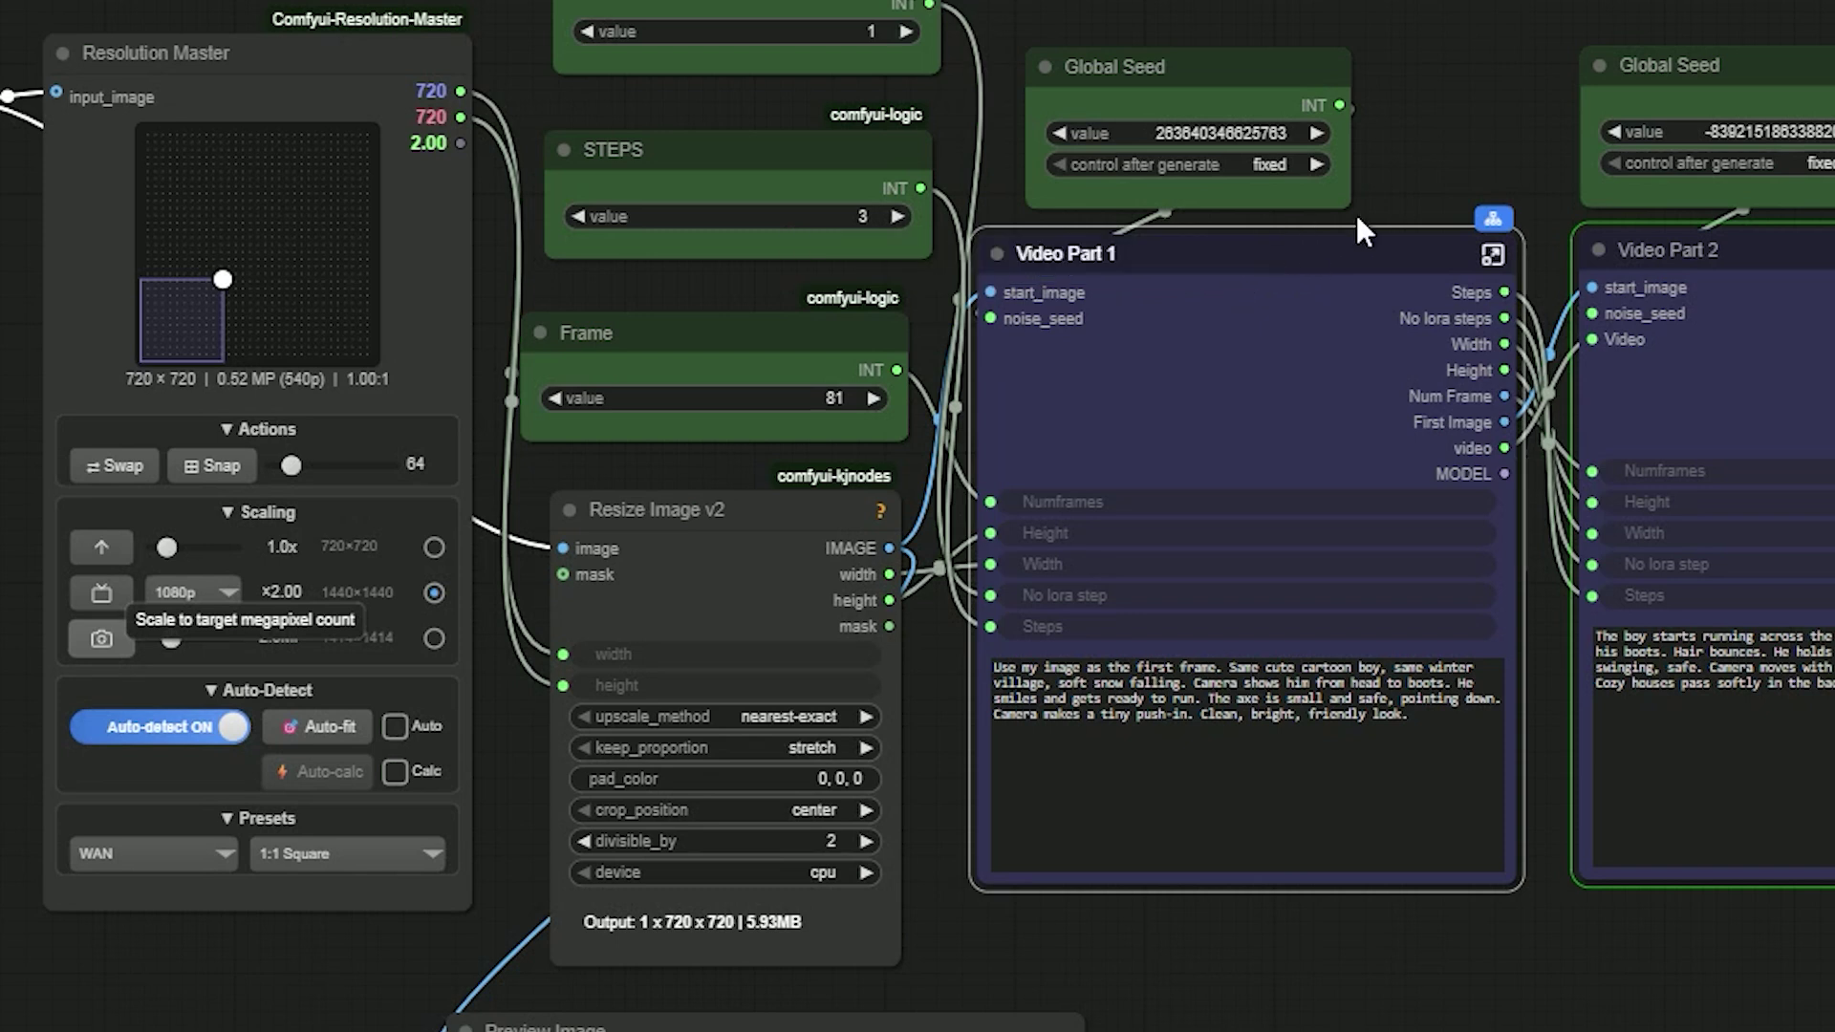
{"action": "scroll", "coordinate": [1356, 214], "scroll_direction": "down", "scroll_amount": 1}
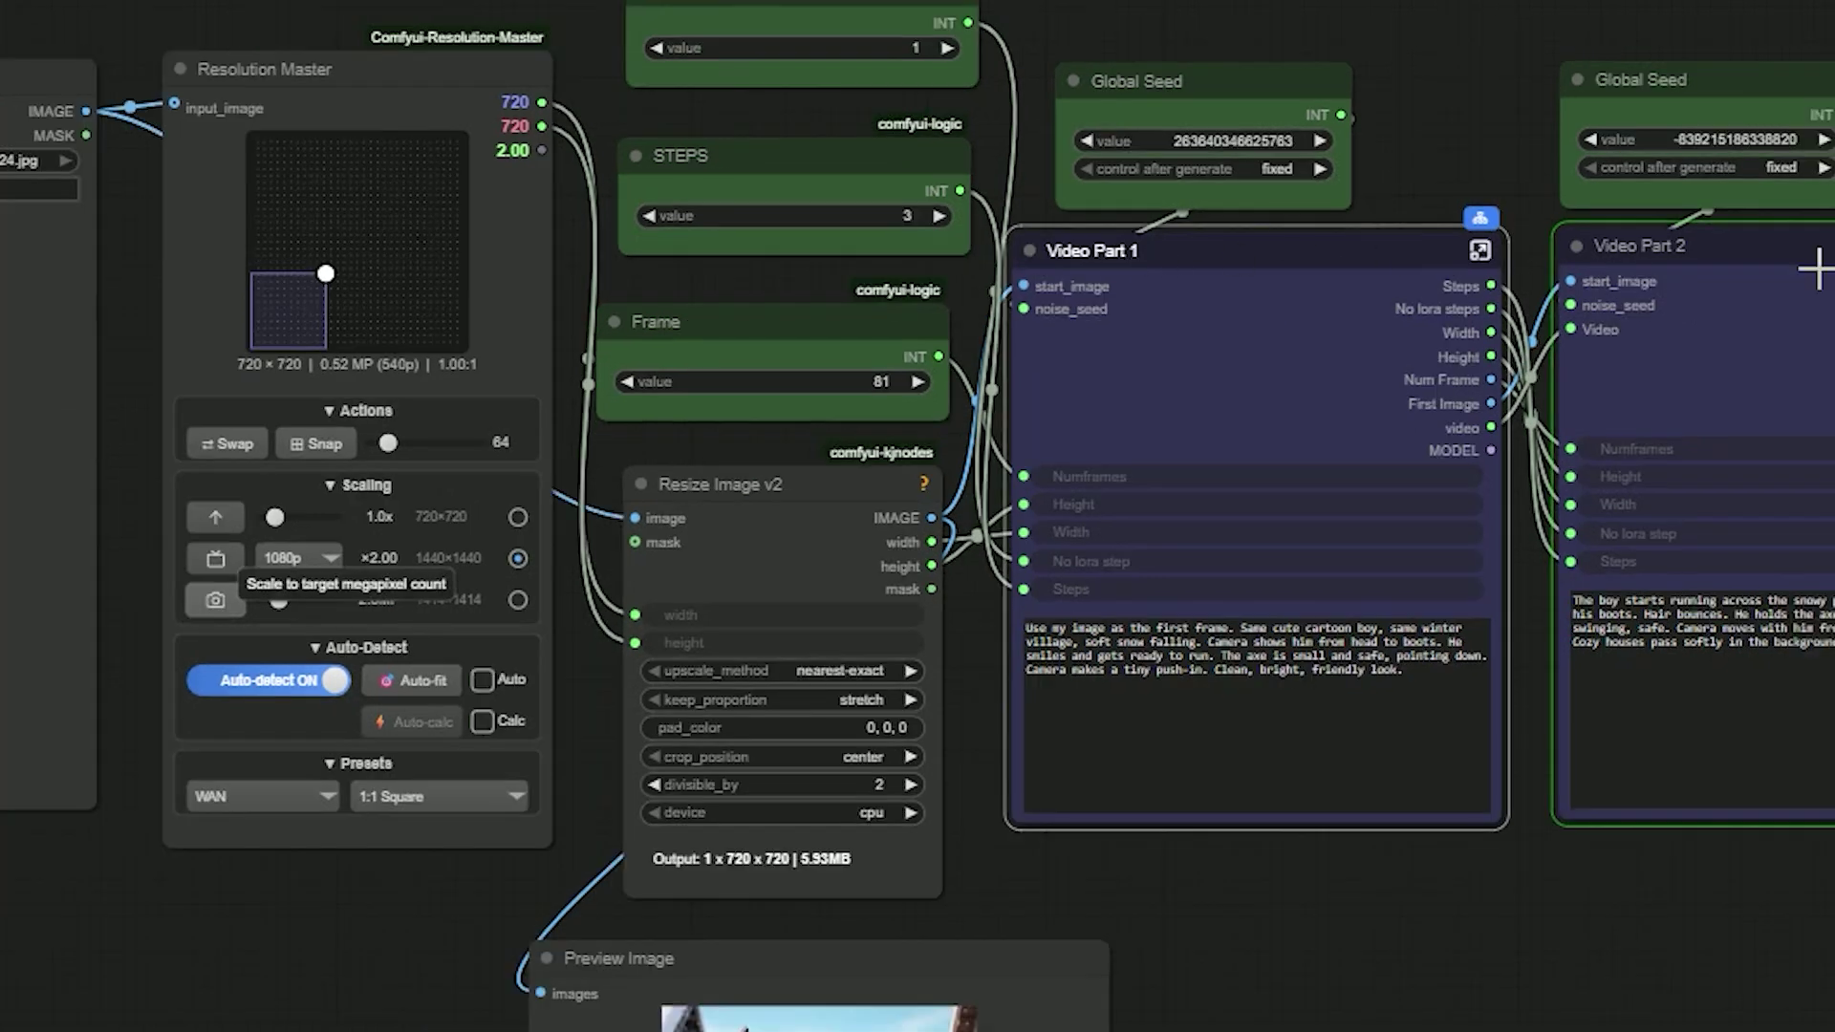
- Open the Video Part 1 subgraph and the Models subgraph inside it
{"action": "left_click", "coordinate": [828, 324]}
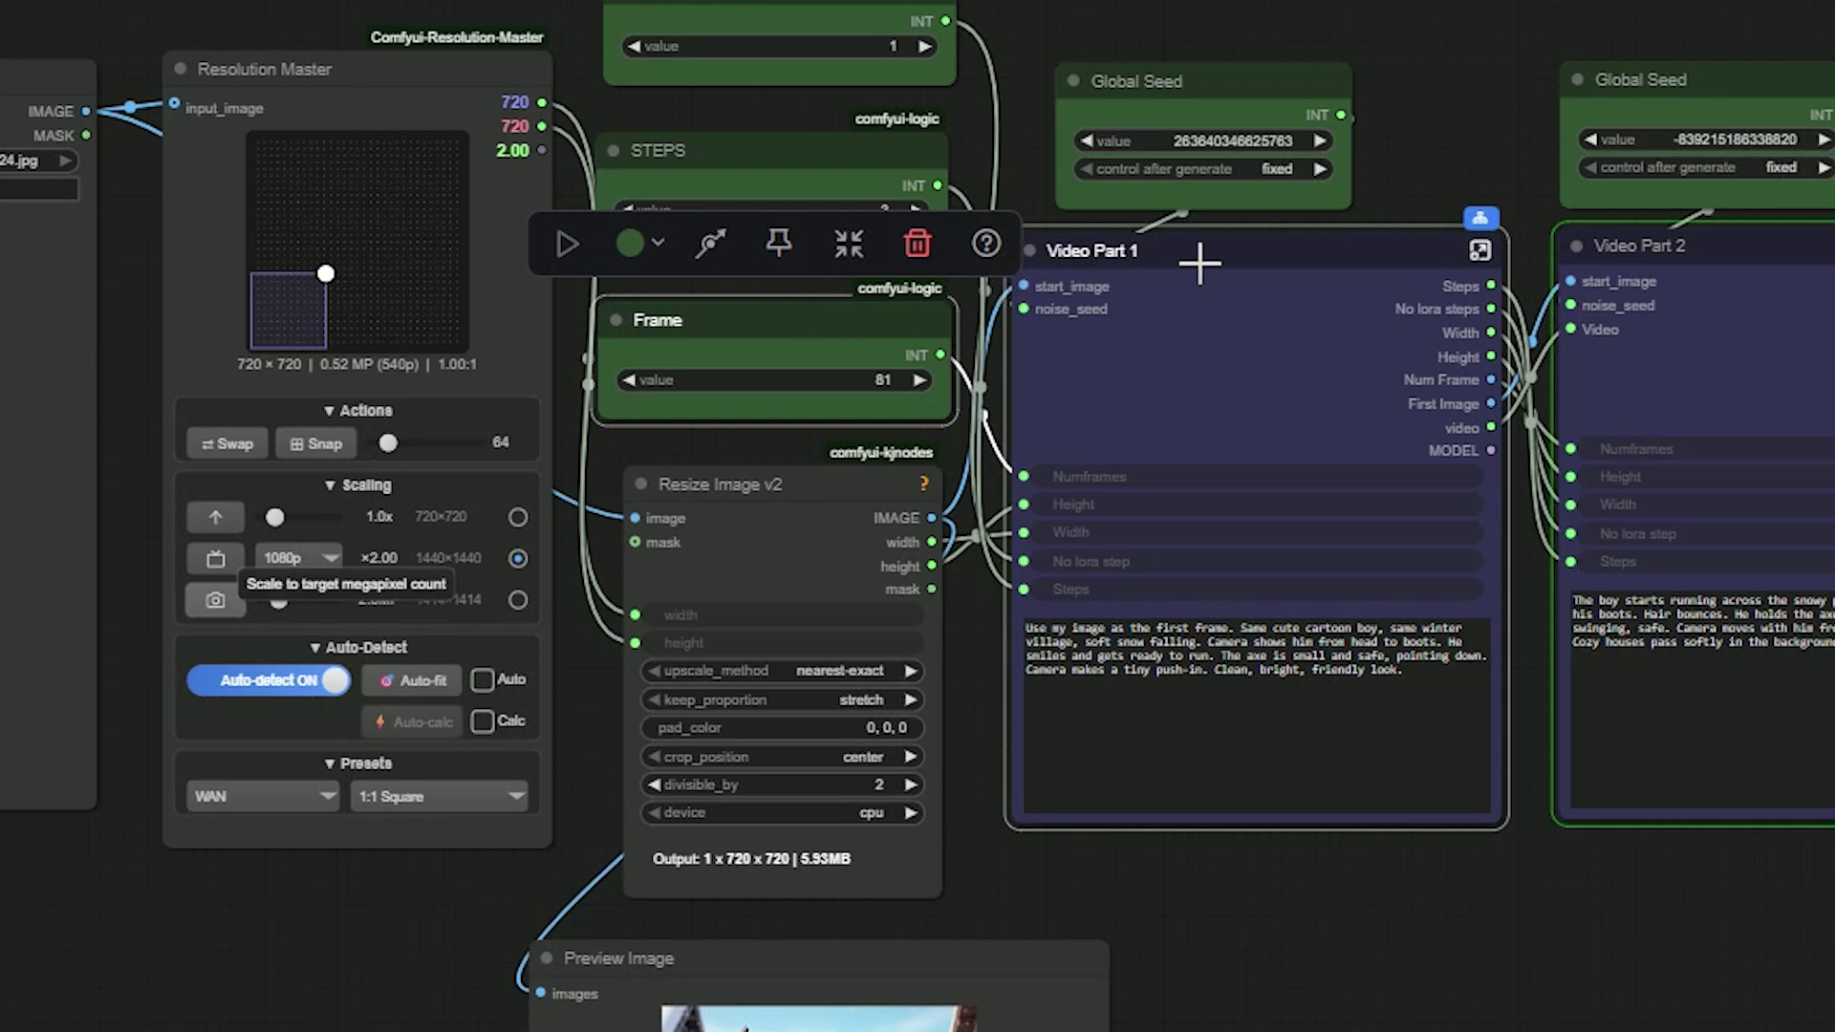
{"action": "left_click_drag", "start_coordinate": [1057, 175], "coordinate": [945, 159]}
{"action": "scroll", "coordinate": [1271, 220], "scroll_direction": "up", "scroll_amount": 1}
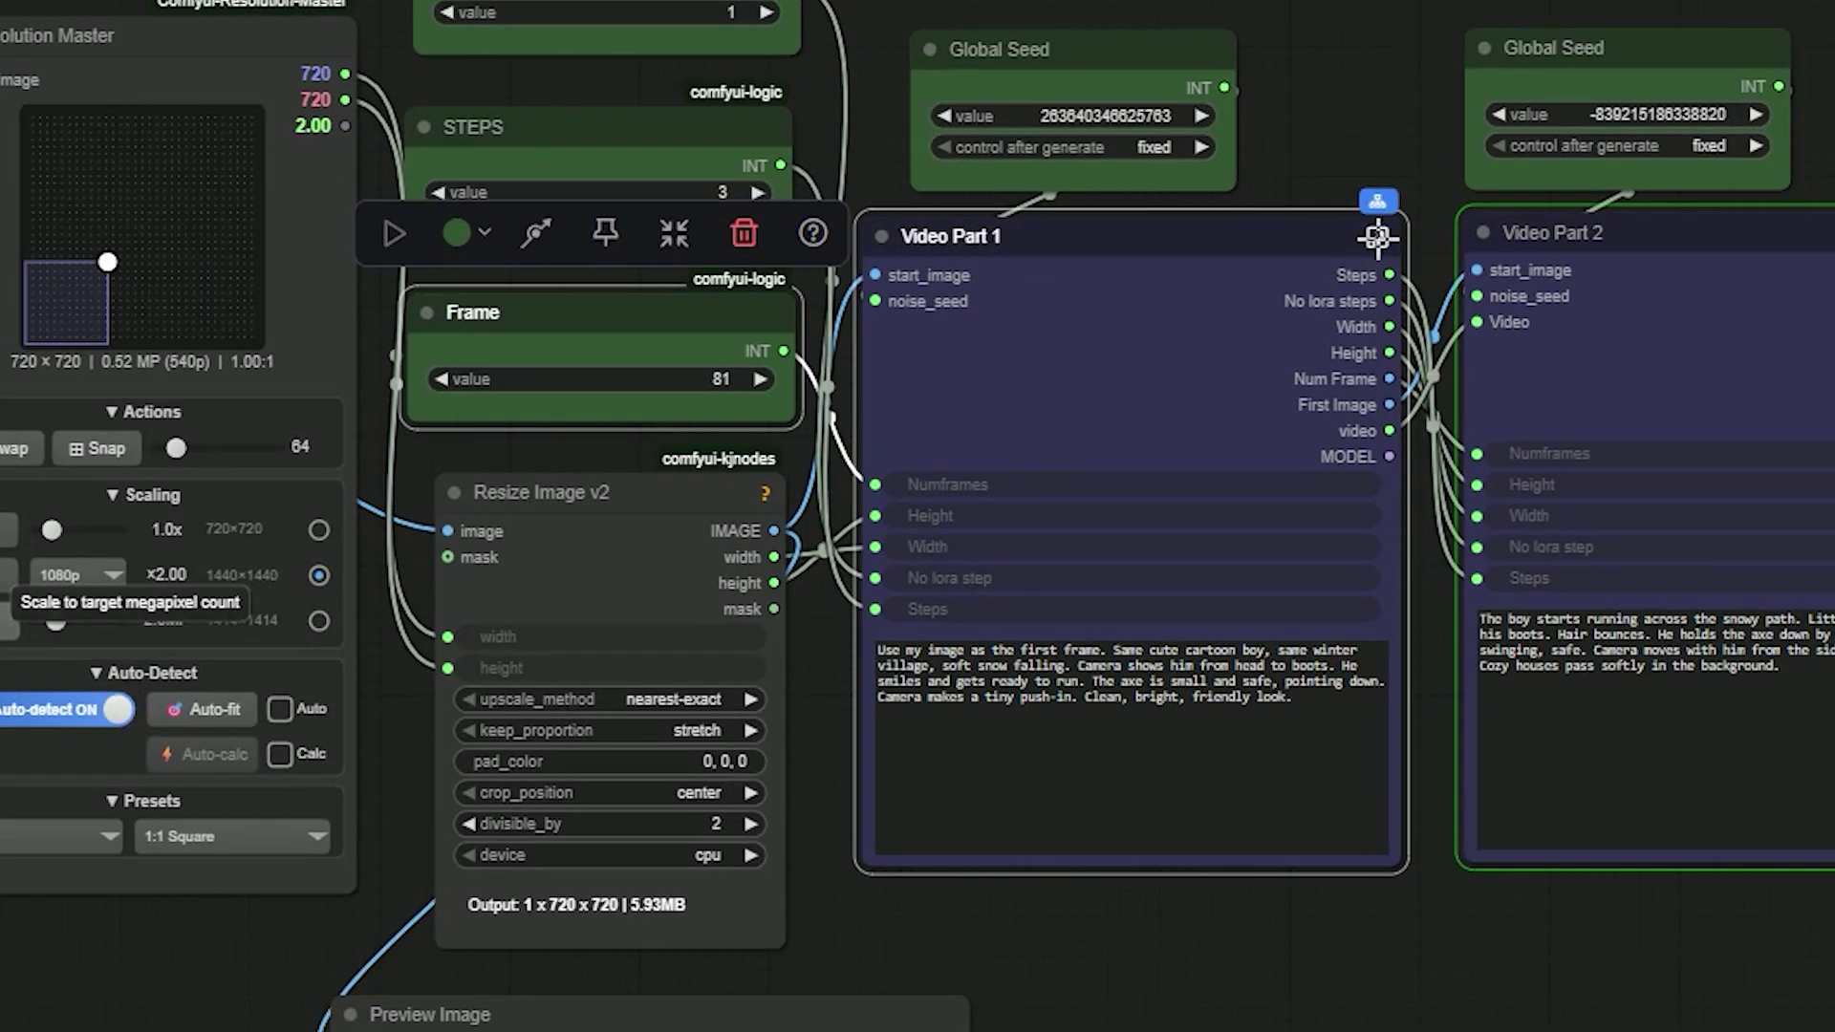
{"action": "left_click", "coordinate": [1376, 236]}
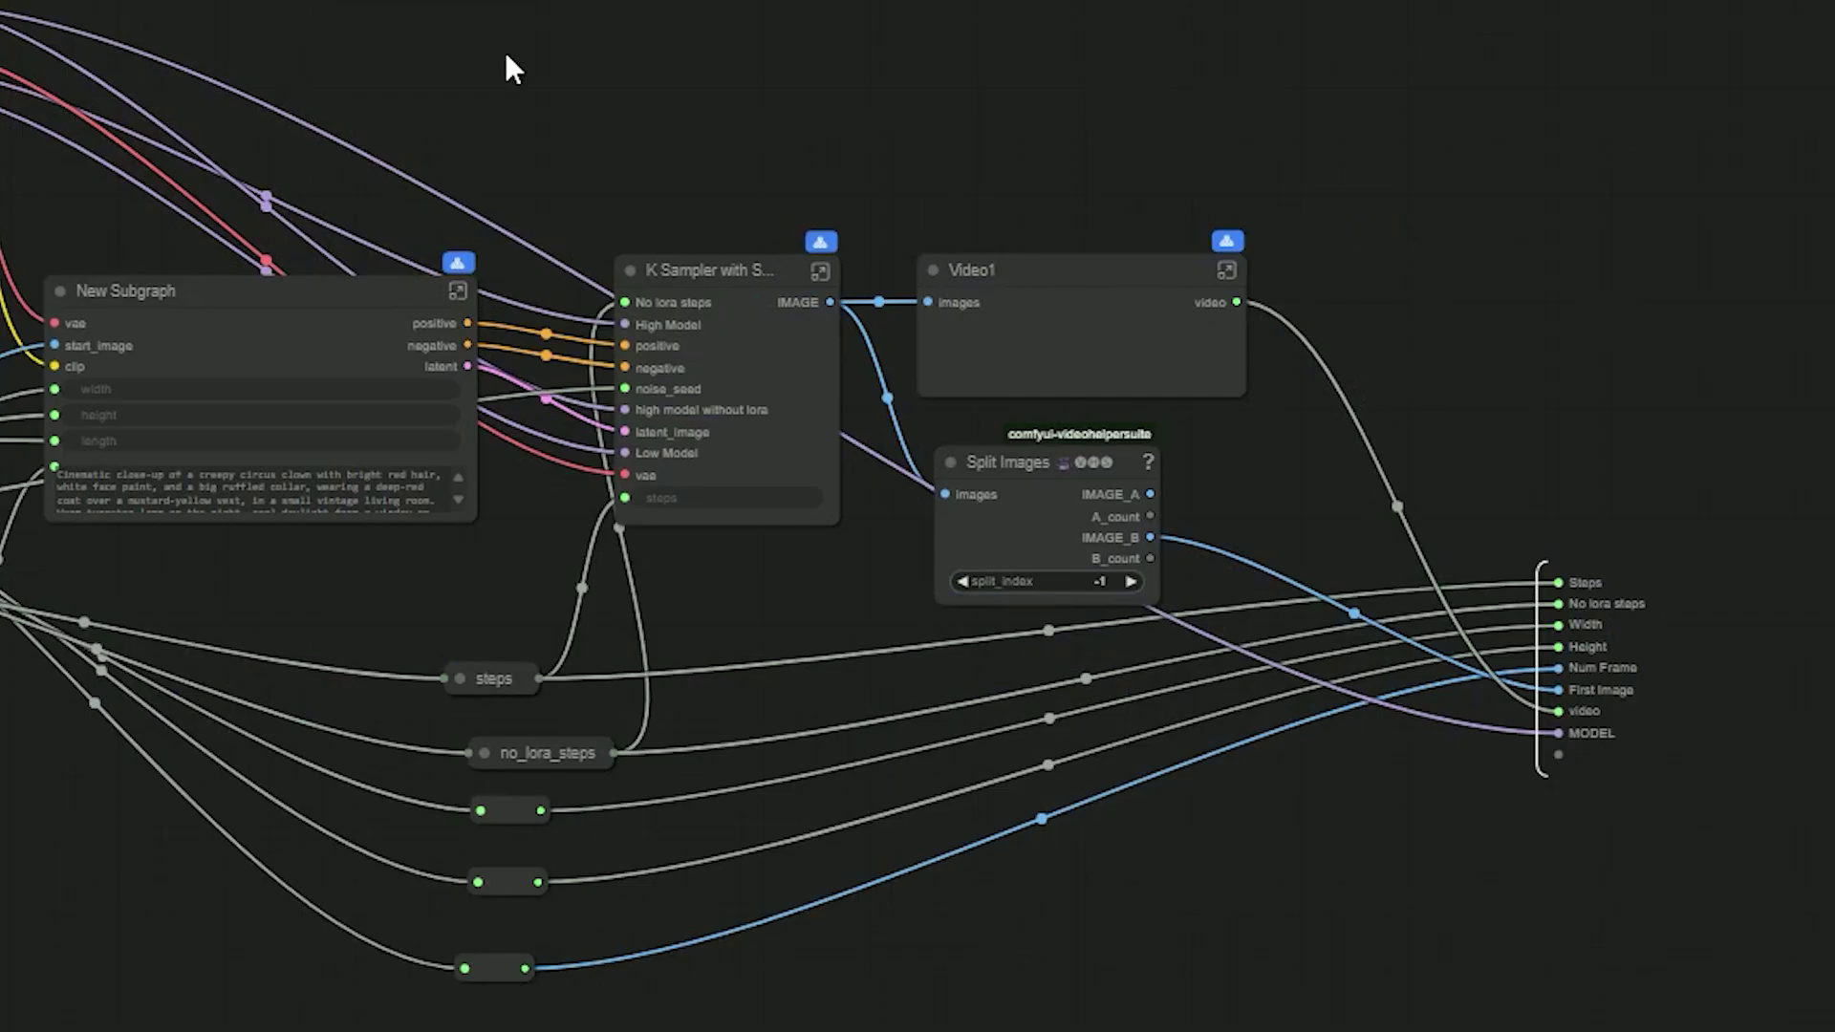
{"action": "left_click_drag", "start_coordinate": [507, 57], "coordinate": [1319, 117]}
{"action": "scroll", "coordinate": [597, 34], "scroll_direction": "up", "scroll_amount": 5}
{"action": "left_click", "coordinate": [541, 62]}
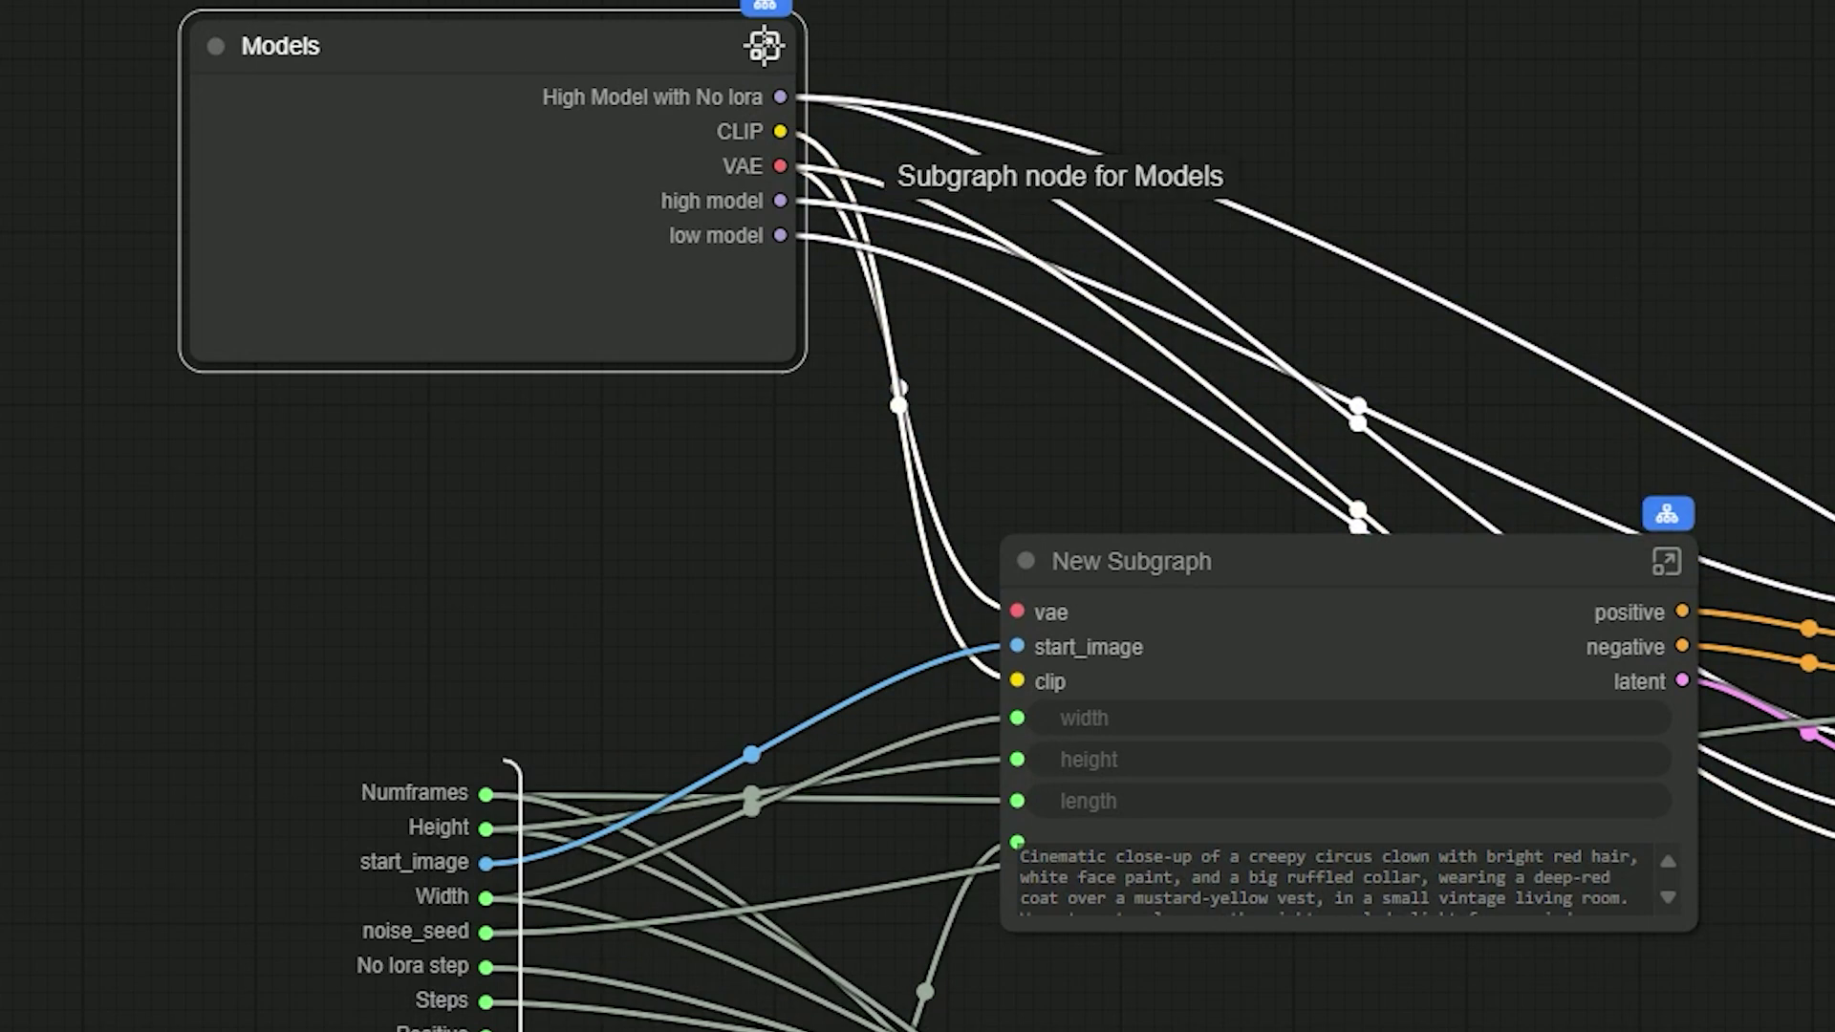
{"action": "left_click", "coordinate": [764, 46]}
- Inspect the high-noise and low-noise GGUF loaders and the Load CLIP and Load VAE nodes
{"action": "left_click_drag", "start_coordinate": [661, 208], "coordinate": [1099, 350]}
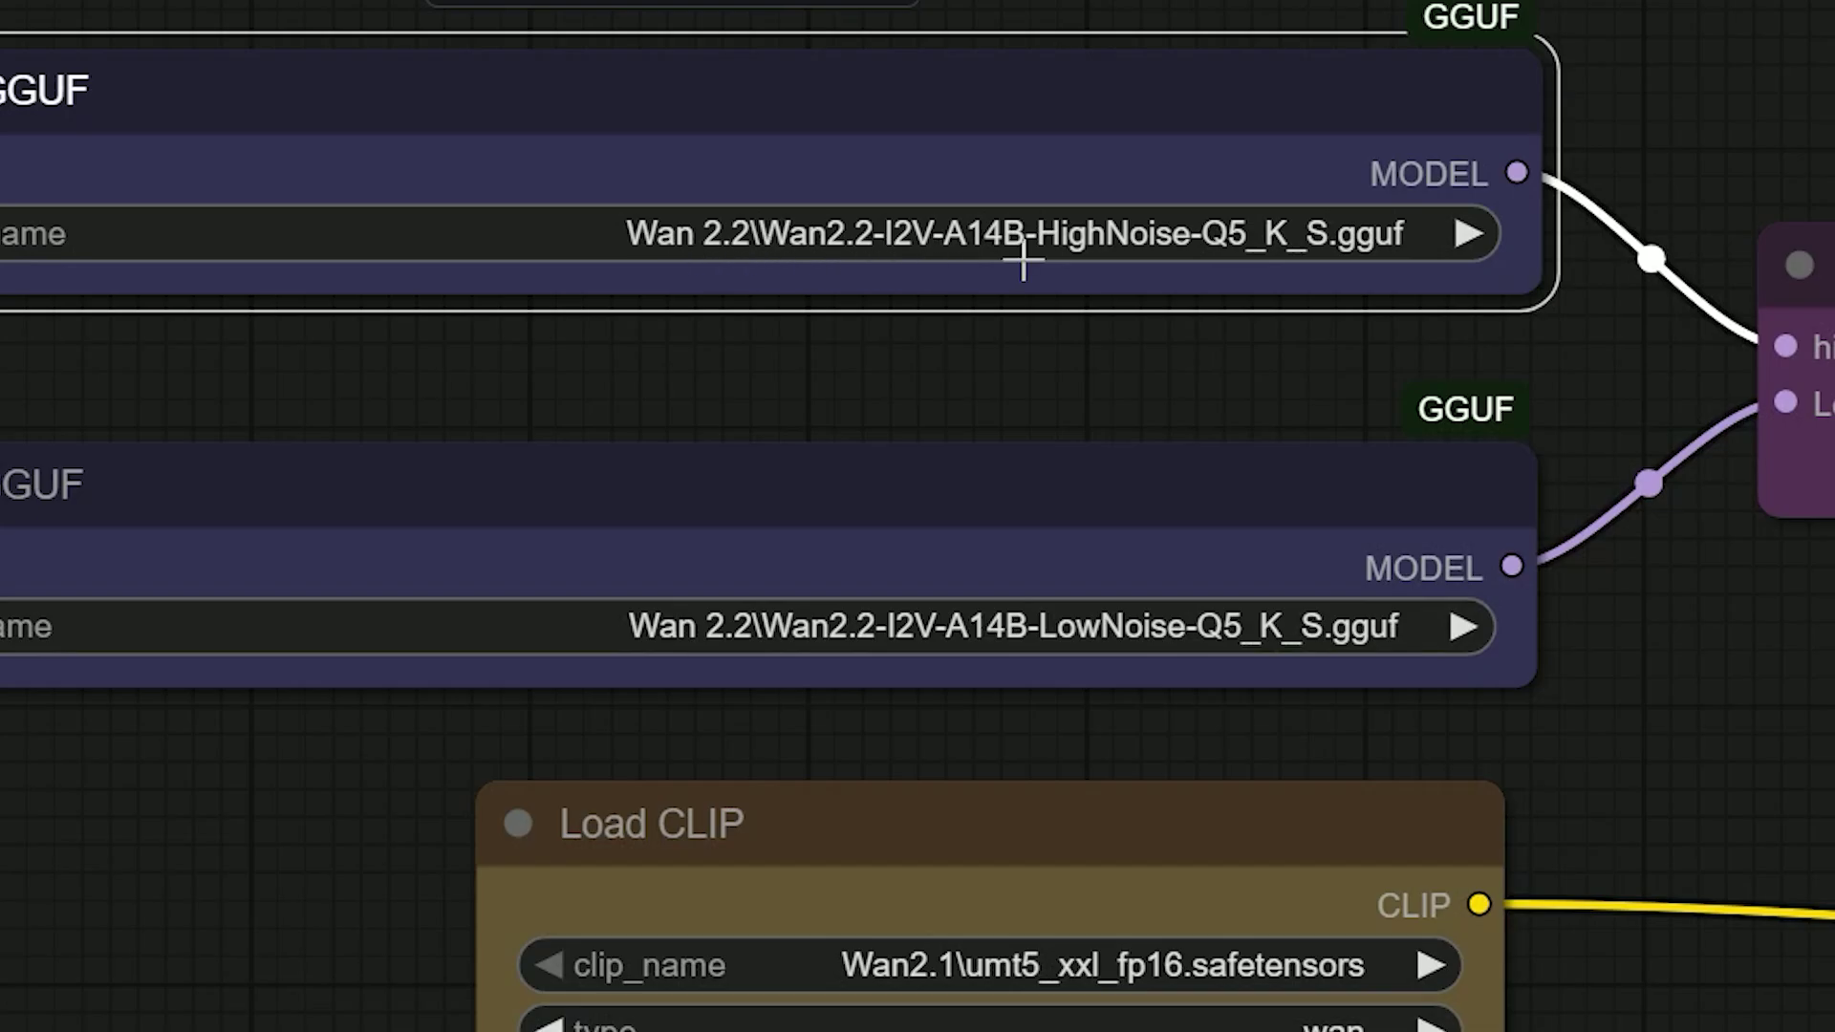
{"action": "left_click", "coordinate": [908, 644]}
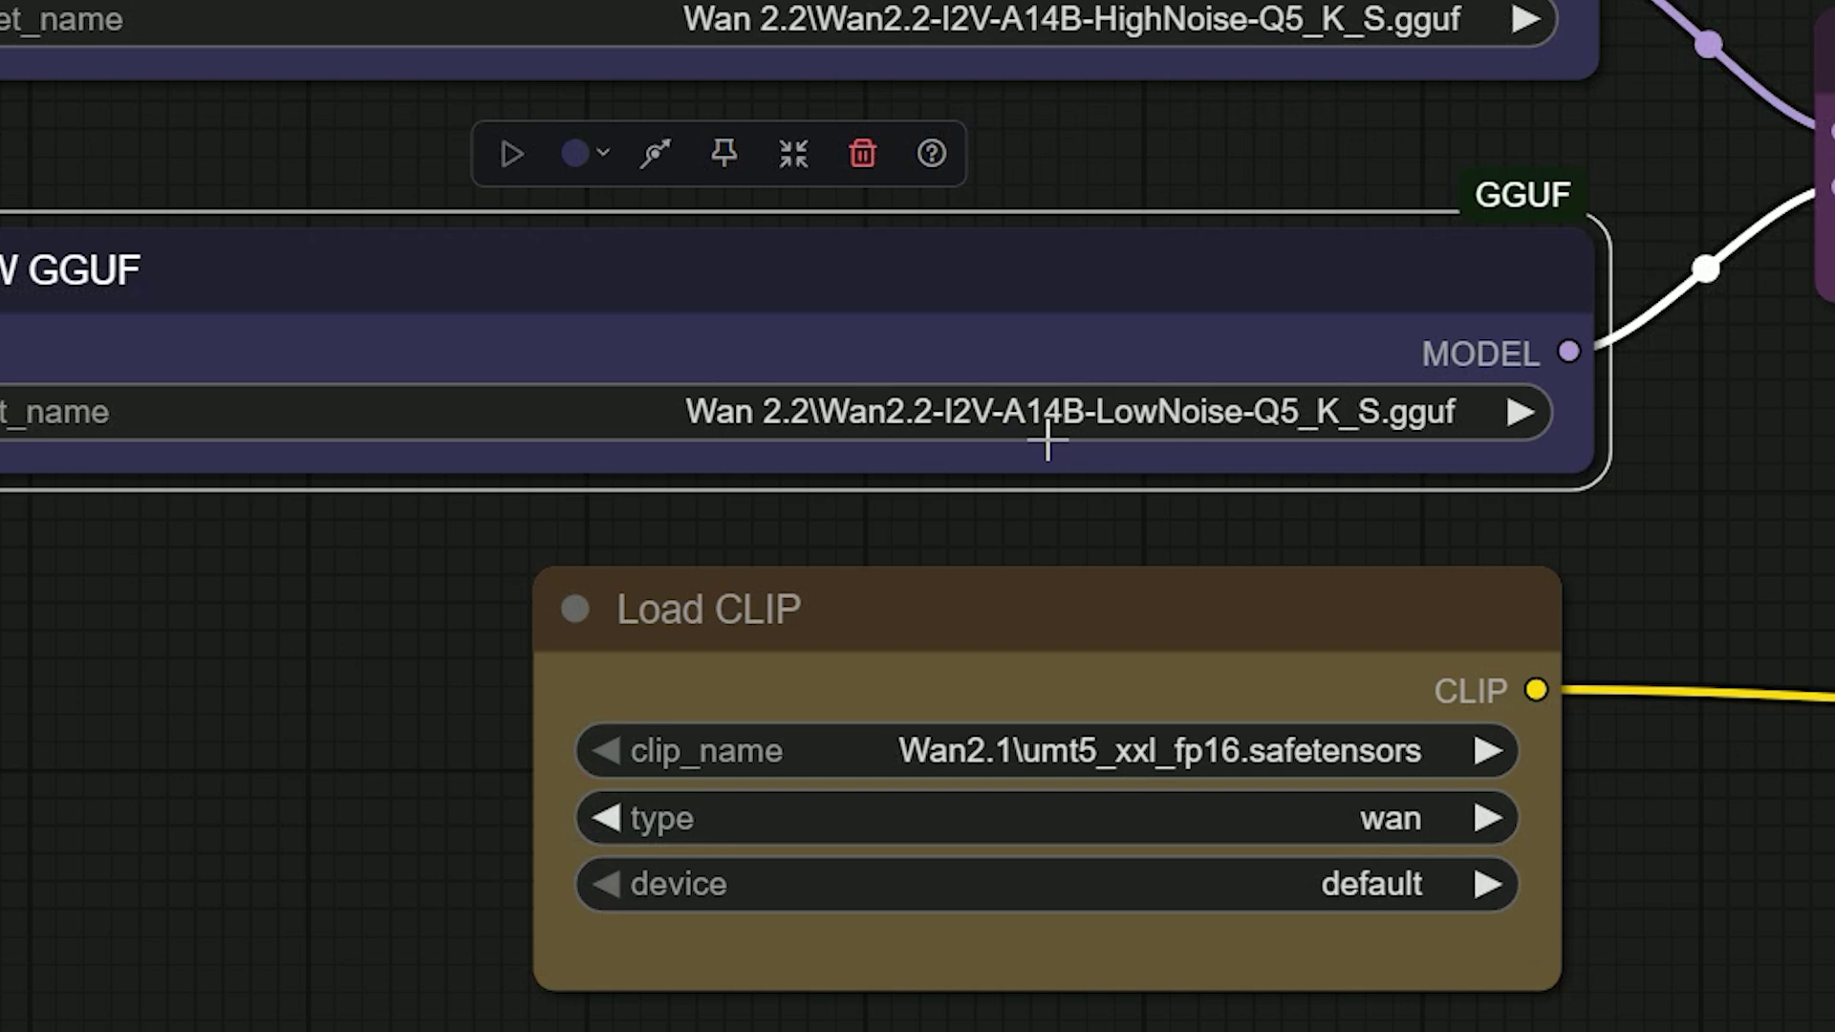
{"action": "left_click_drag", "start_coordinate": [1123, 526], "coordinate": [1080, 337]}
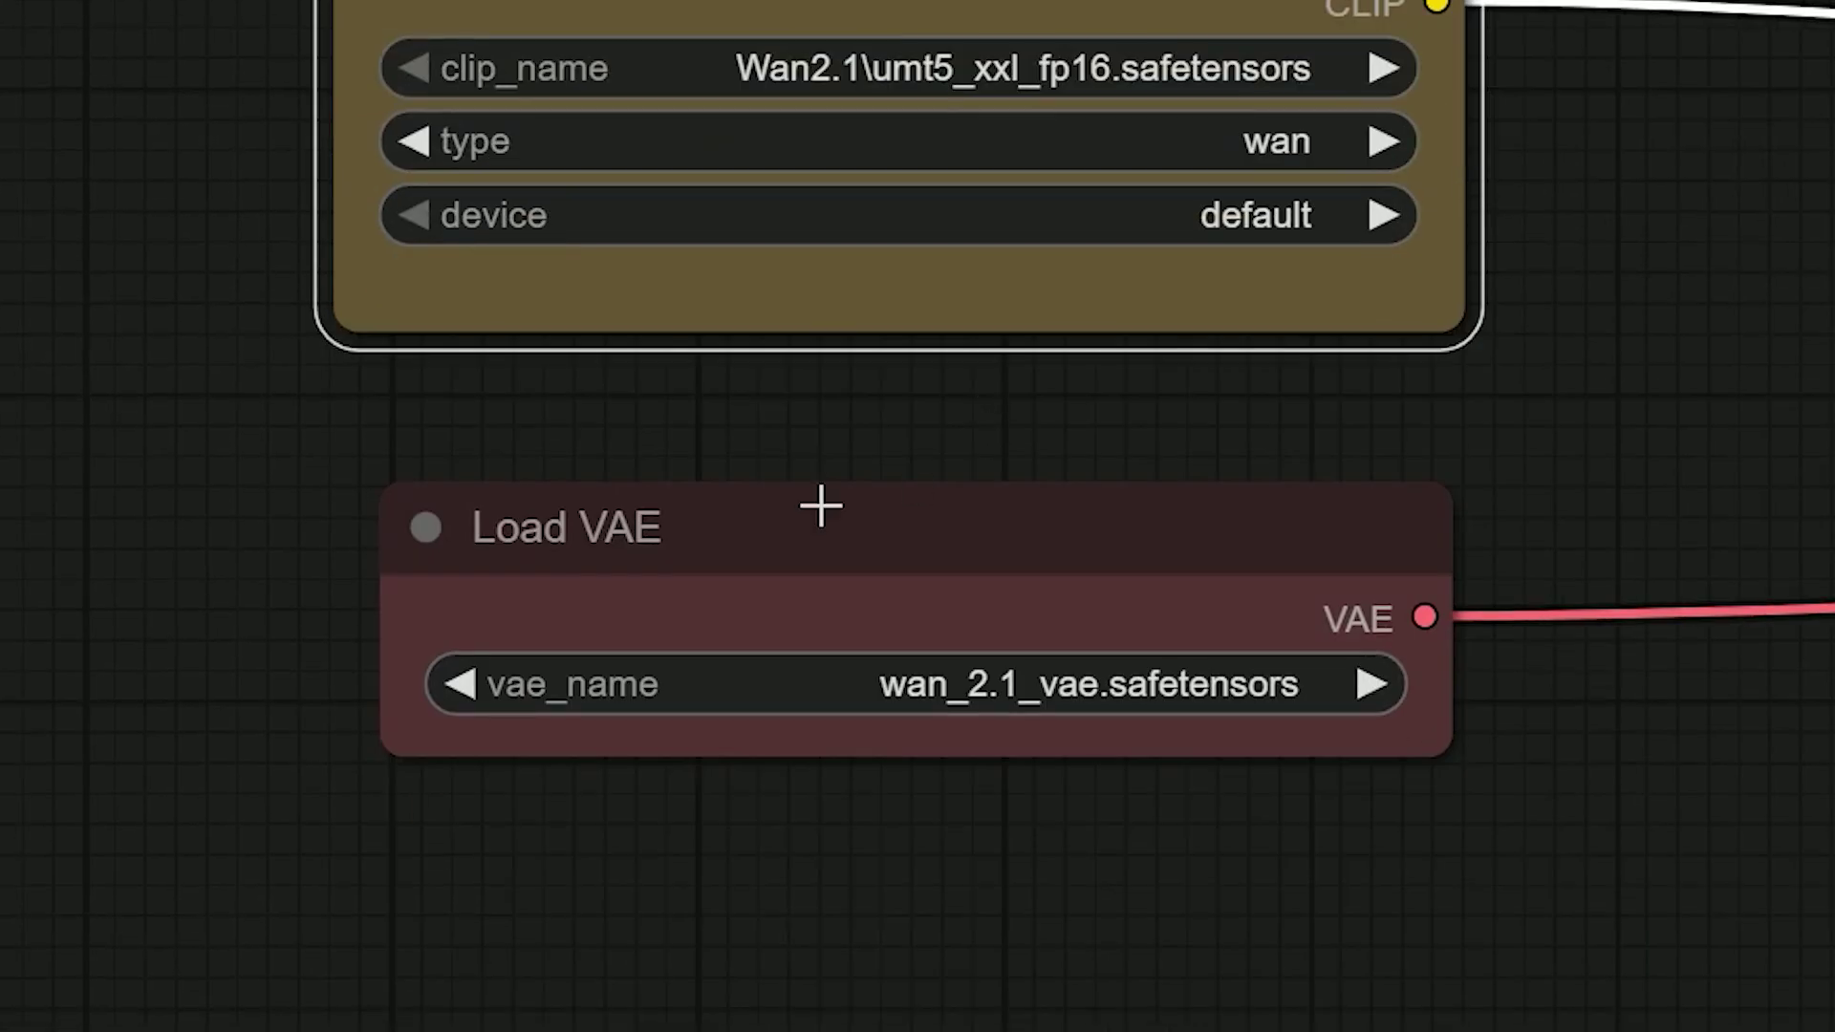
{"action": "left_click", "coordinate": [790, 782]}
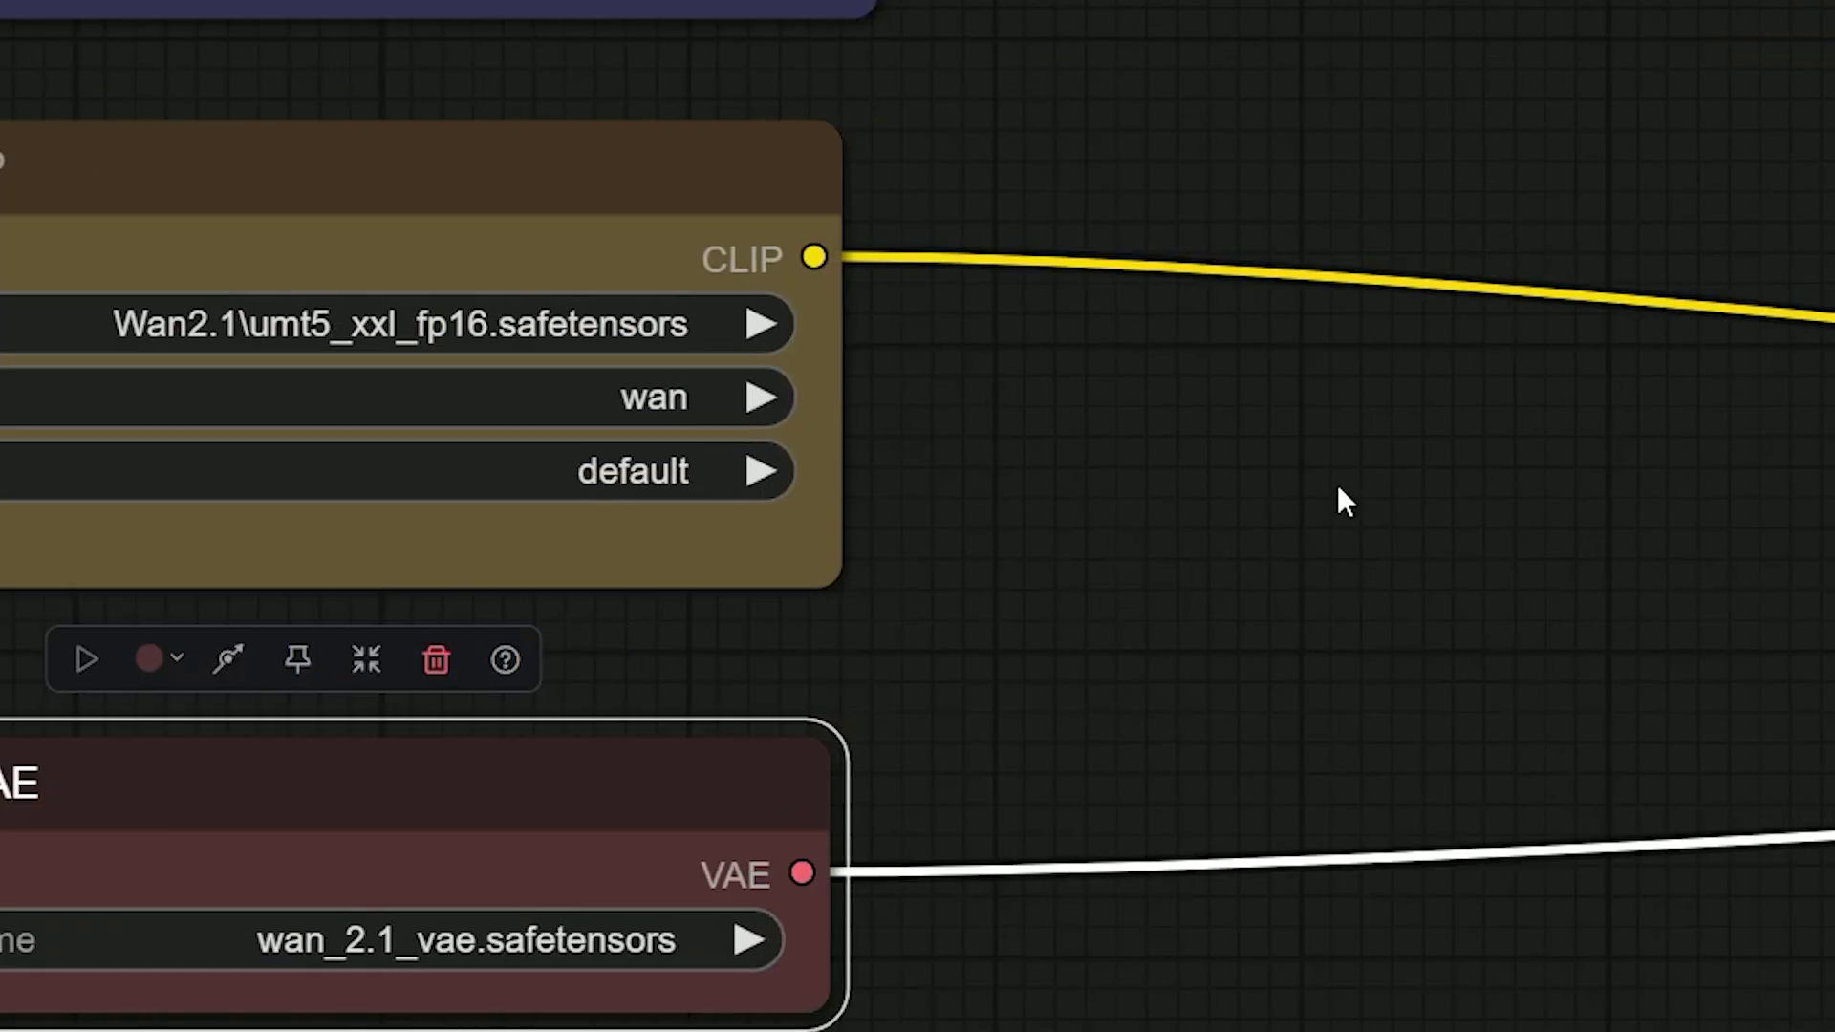
- Examine the bypassed Additional Lora High and Additional Lora Low nodes after the Segattention Tourch node
{"action": "scroll", "coordinate": [1339, 500], "scroll_direction": "down", "scroll_amount": 3}
{"action": "left_click_drag", "start_coordinate": [1376, 421], "coordinate": [133, 602]}
{"action": "left_click", "coordinate": [871, 8]}
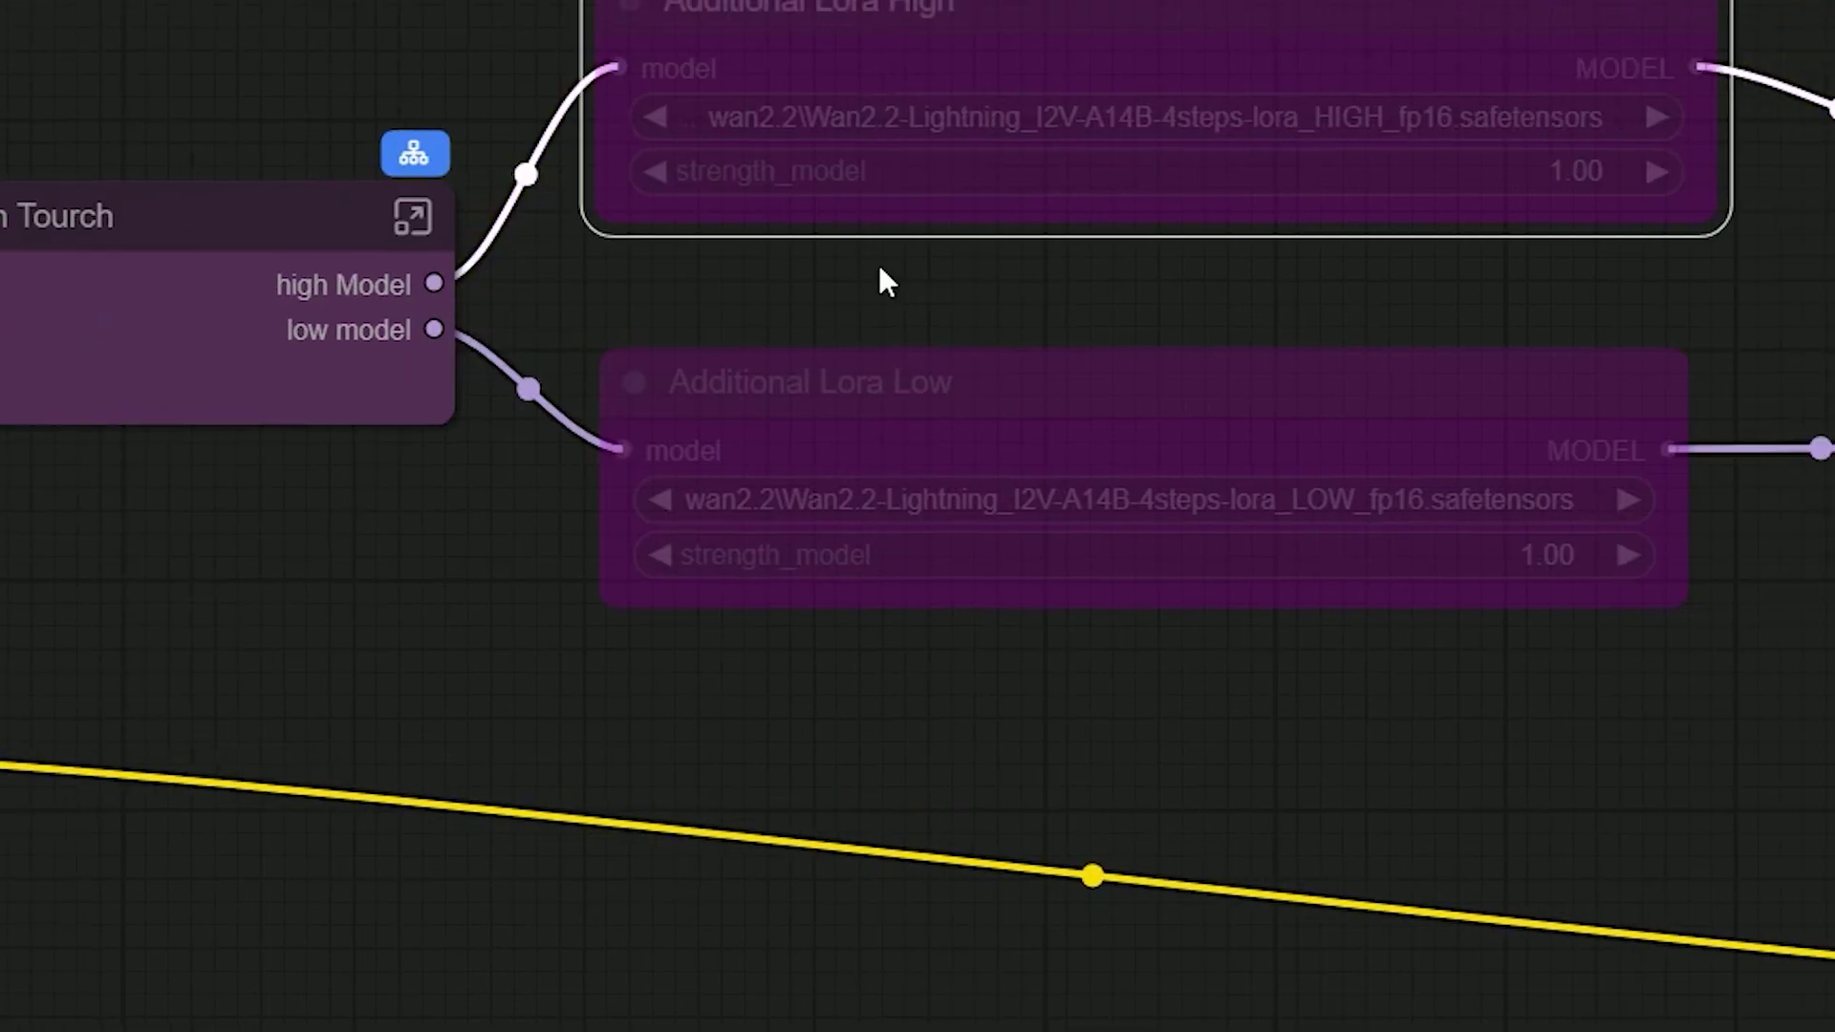
{"action": "left_click", "coordinate": [841, 403]}
{"action": "left_click", "coordinate": [911, 57]}
{"action": "left_click", "coordinate": [896, 384]}
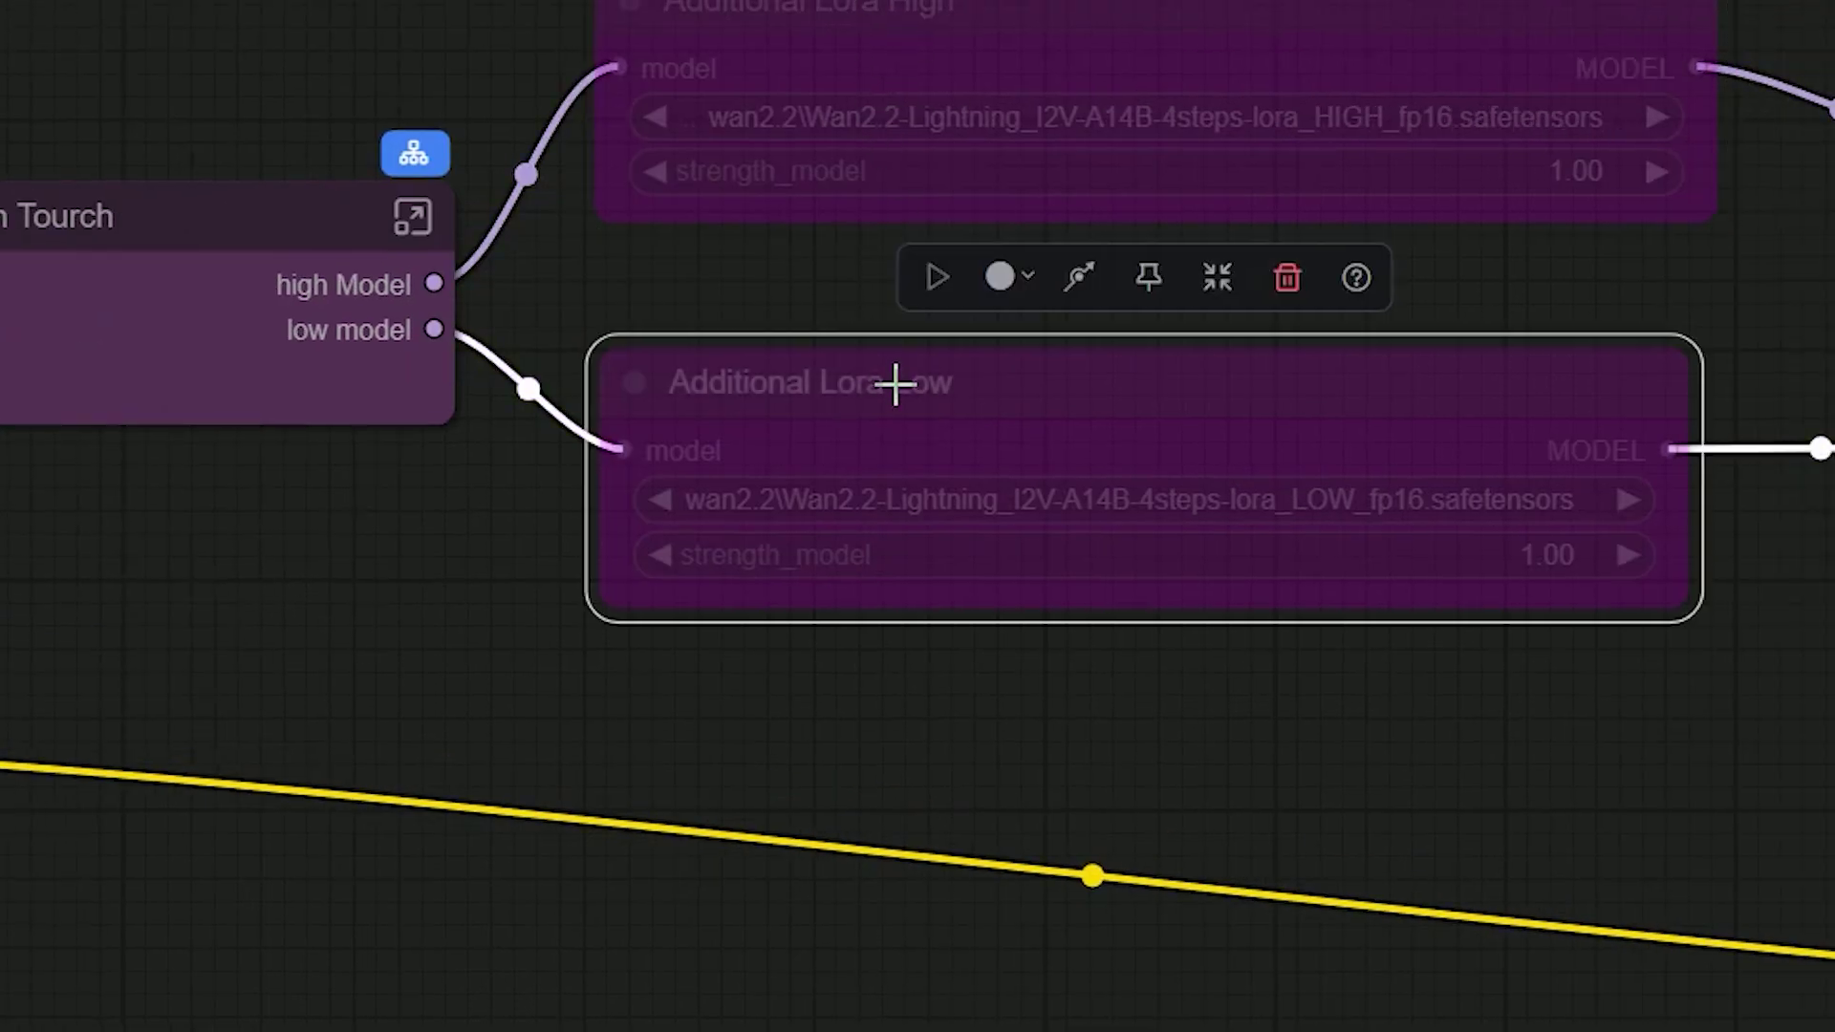
{"action": "left_click", "coordinate": [902, 64]}
{"action": "left_click", "coordinate": [916, 407]}
{"action": "left_click", "coordinate": [911, 45]}
{"action": "left_click", "coordinate": [930, 354]}
{"action": "left_click", "coordinate": [946, 66]}
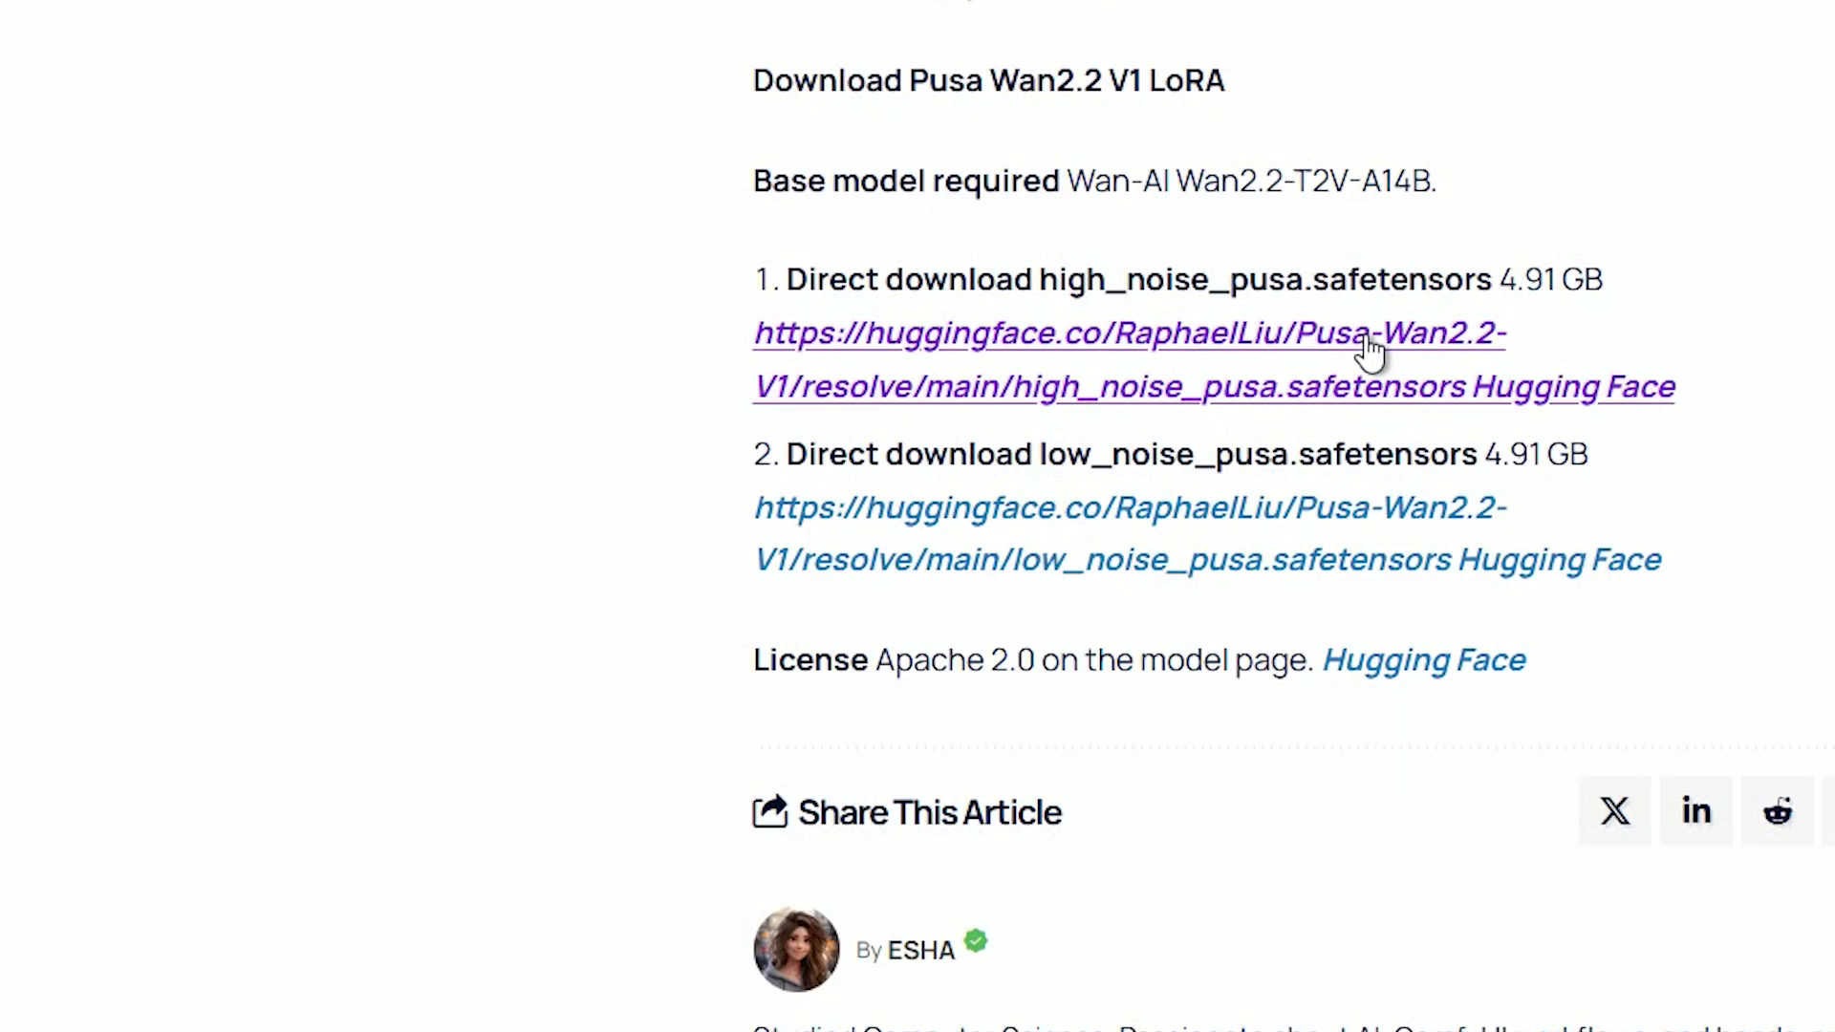
- Switch to the browser article on the Pusa Wan2.2 V1 LoRA and skim it
{"action": "scroll", "coordinate": [1372, 602], "scroll_direction": "up", "scroll_amount": 10}
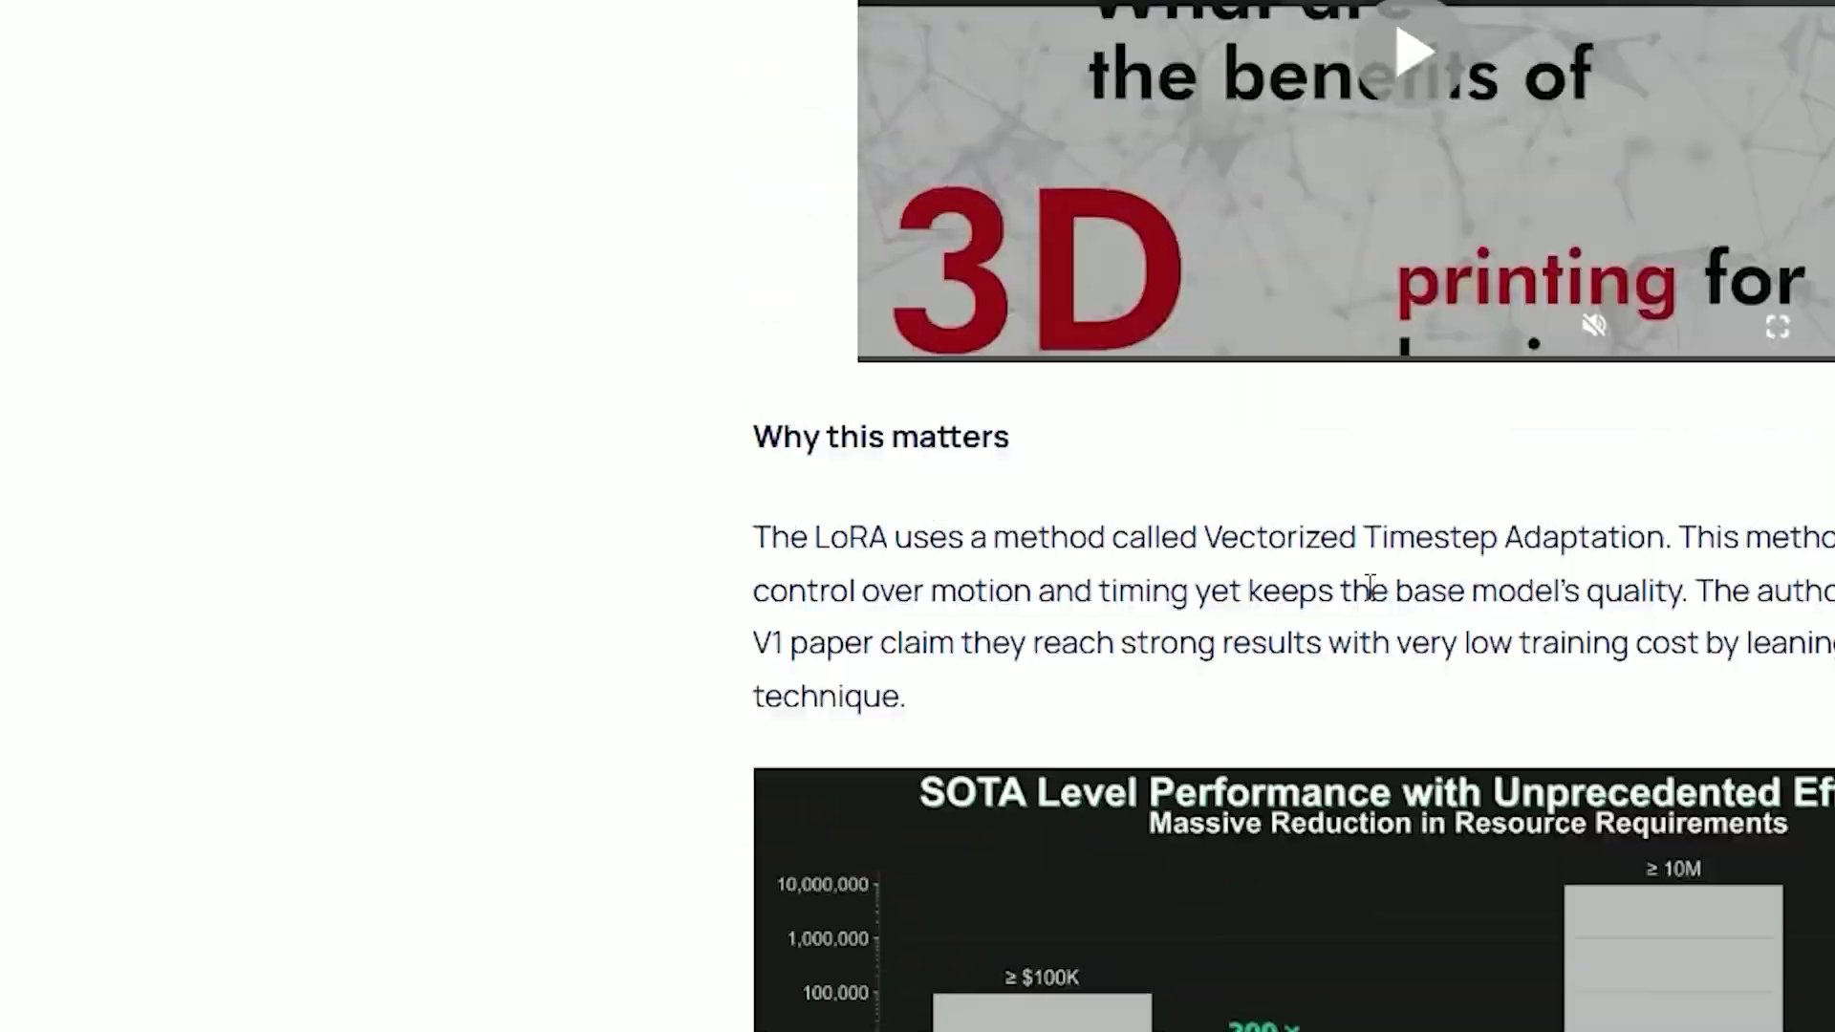
{"action": "scroll", "coordinate": [1370, 586], "scroll_direction": "up", "scroll_amount": 10}
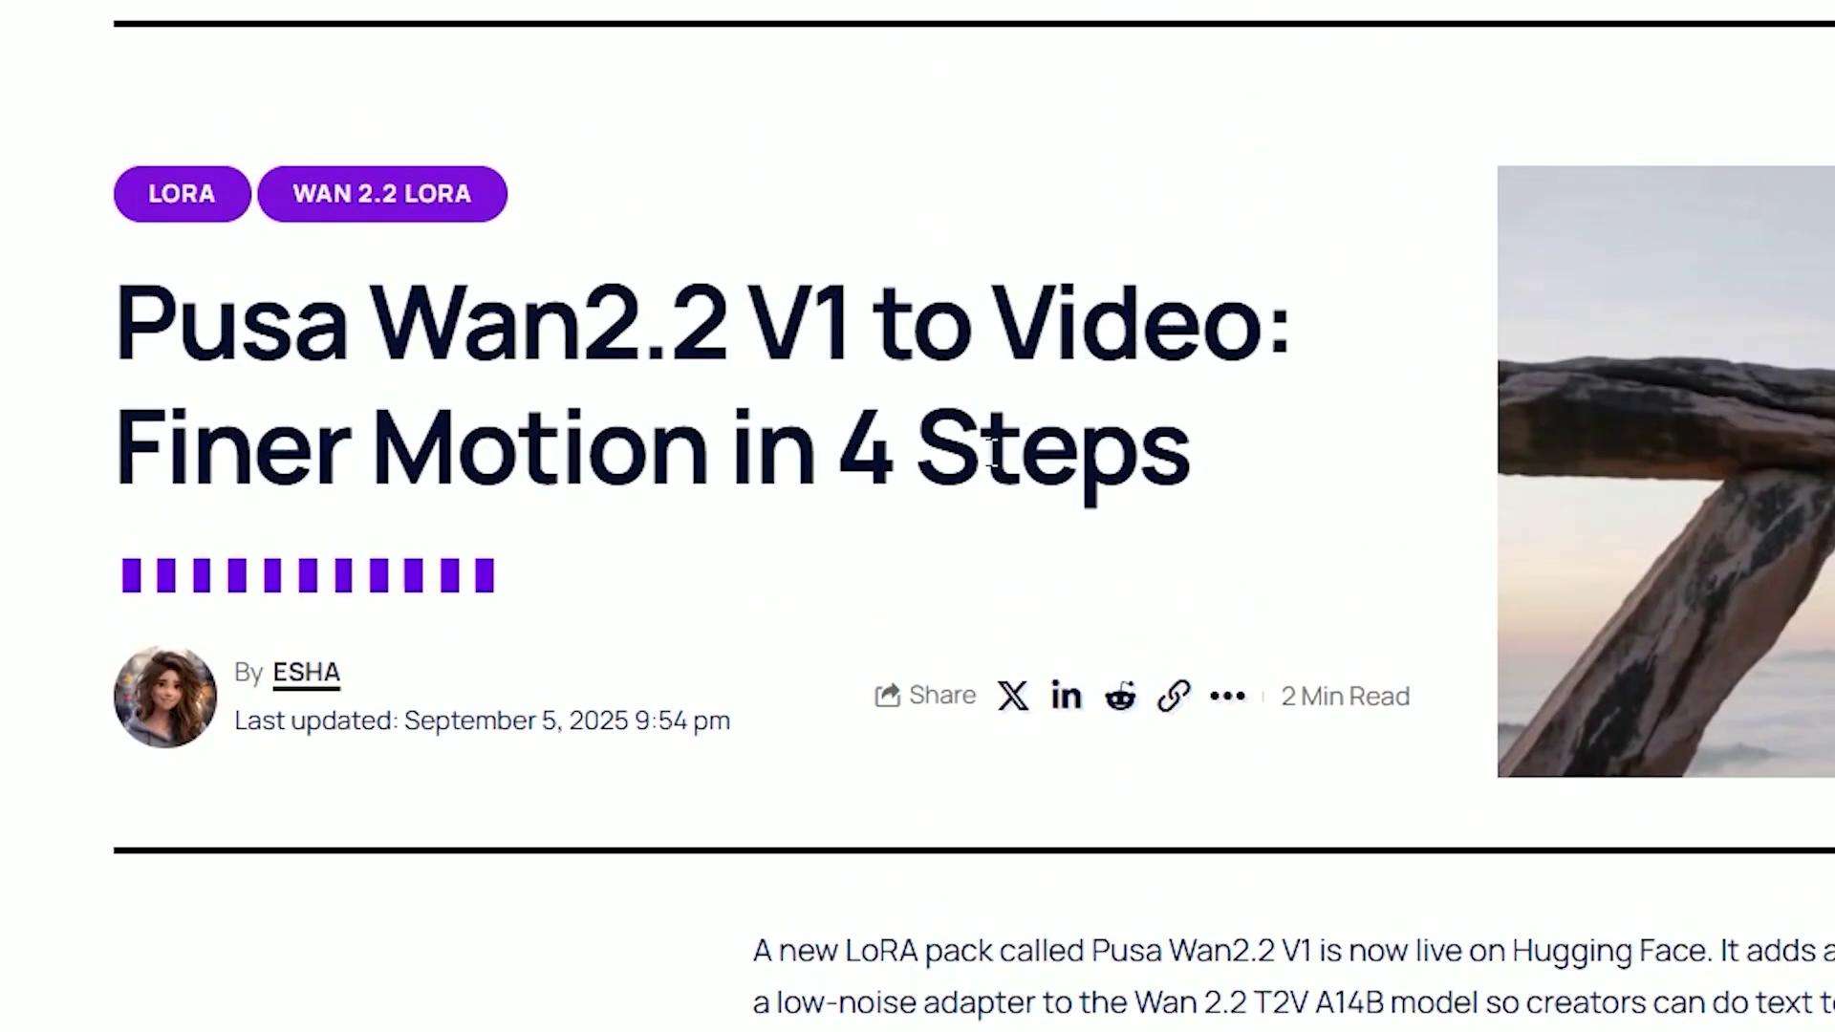
{"action": "scroll", "coordinate": [990, 456], "scroll_direction": "down", "scroll_amount": 15}
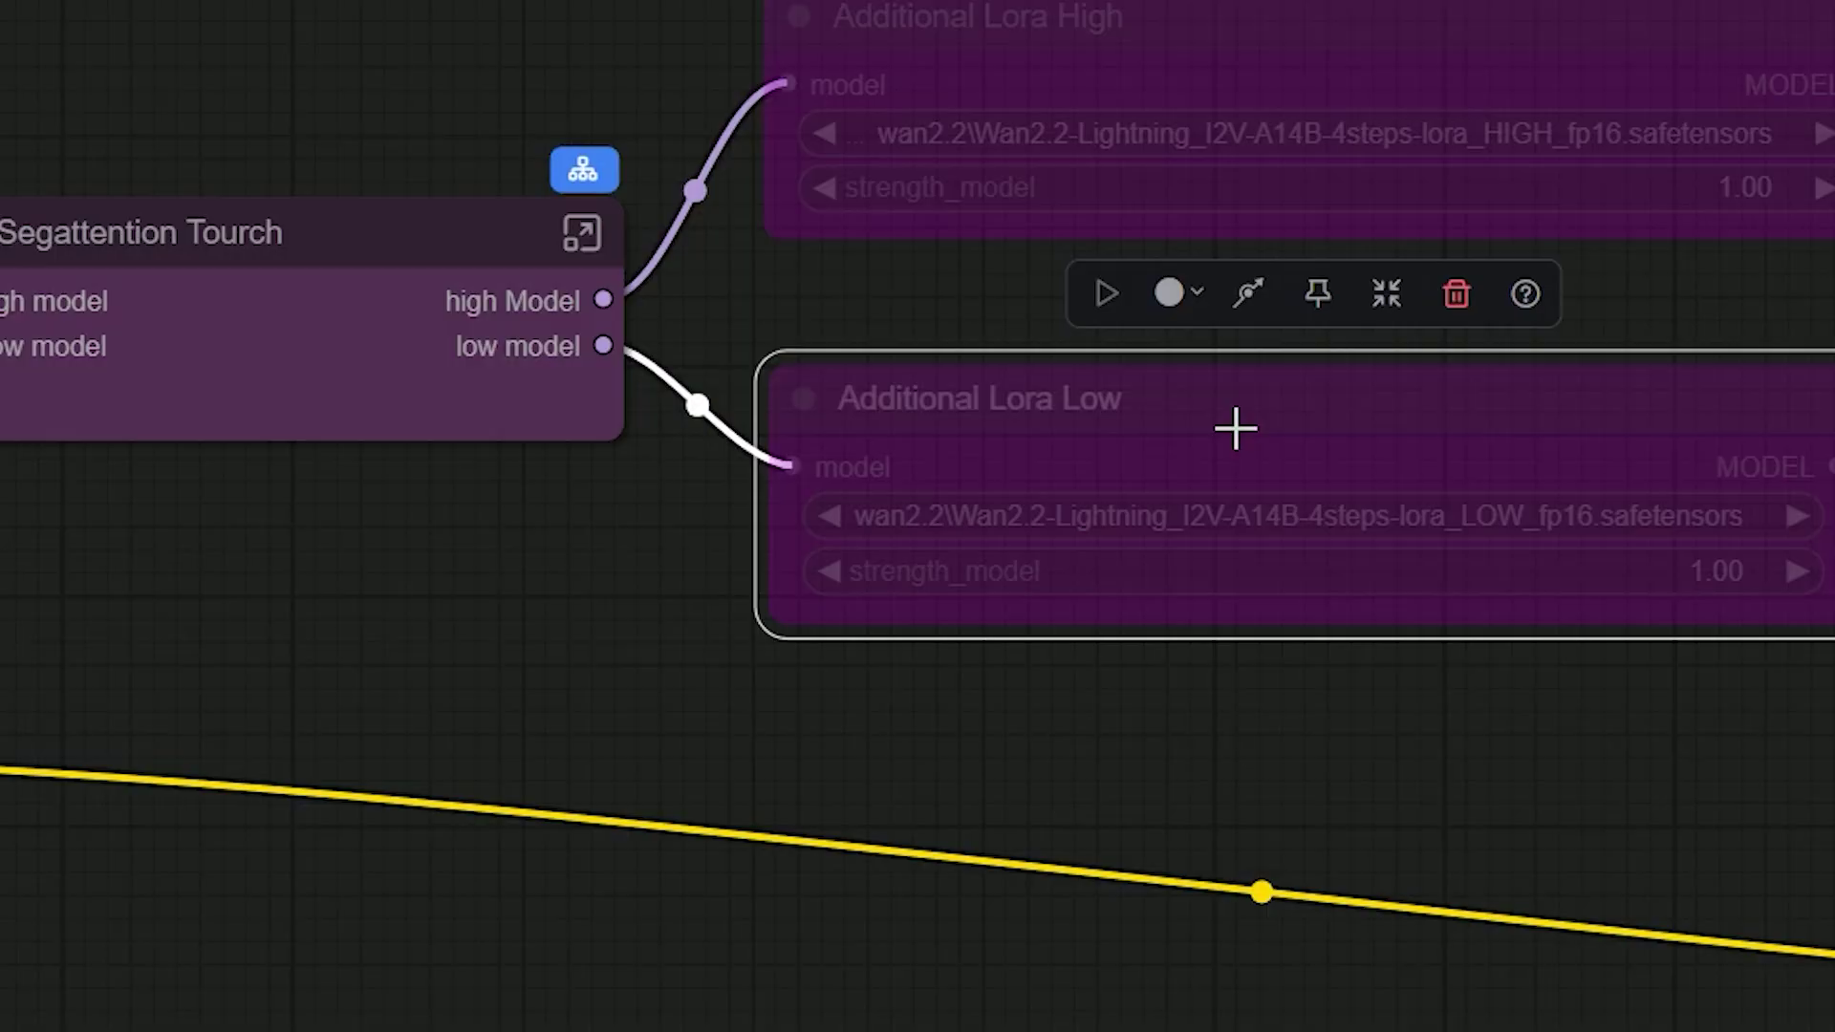
- Return to the Models subgraph and inspect the LoRA files in the LOW LIGHTNING and HIGH LIGHTNING nodes
{"action": "scroll", "coordinate": [1005, 807], "scroll_direction": "down", "scroll_amount": 3}
{"action": "left_click_drag", "start_coordinate": [1005, 806], "coordinate": [1649, 705]}
{"action": "scroll", "coordinate": [1649, 704], "scroll_direction": "down", "scroll_amount": 2}
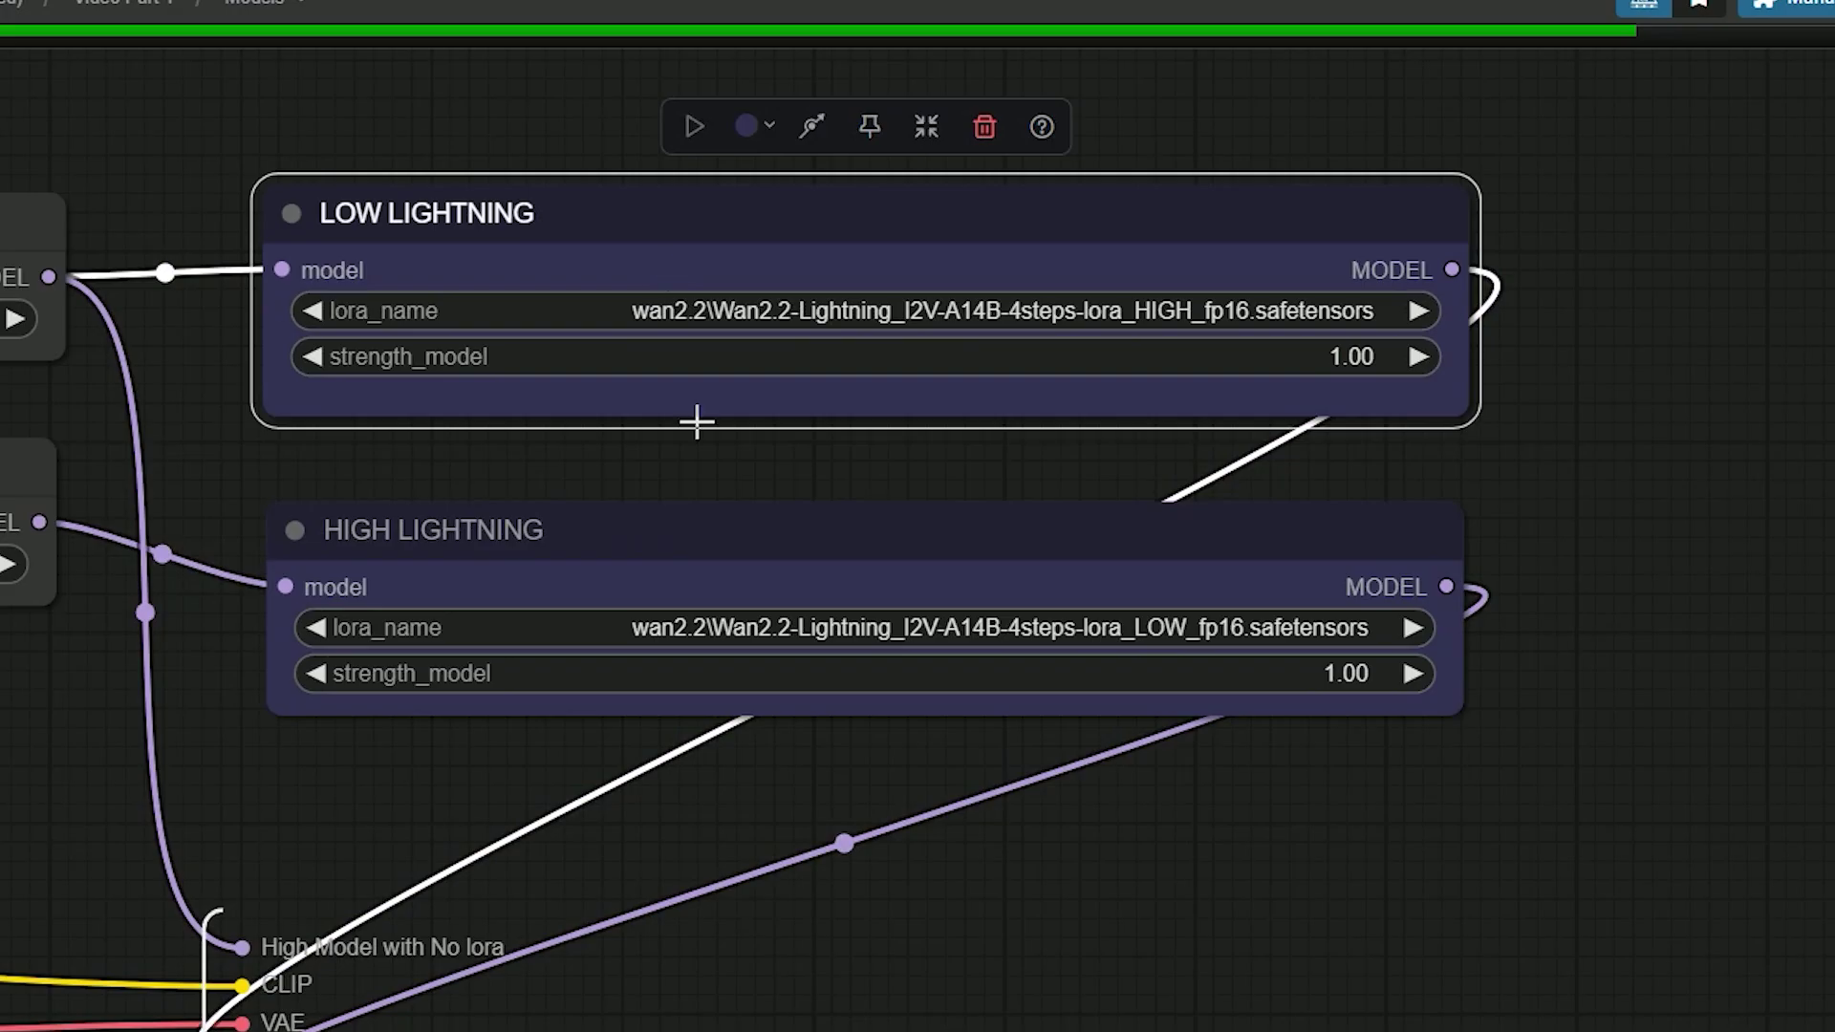
{"action": "left_click", "coordinate": [689, 522]}
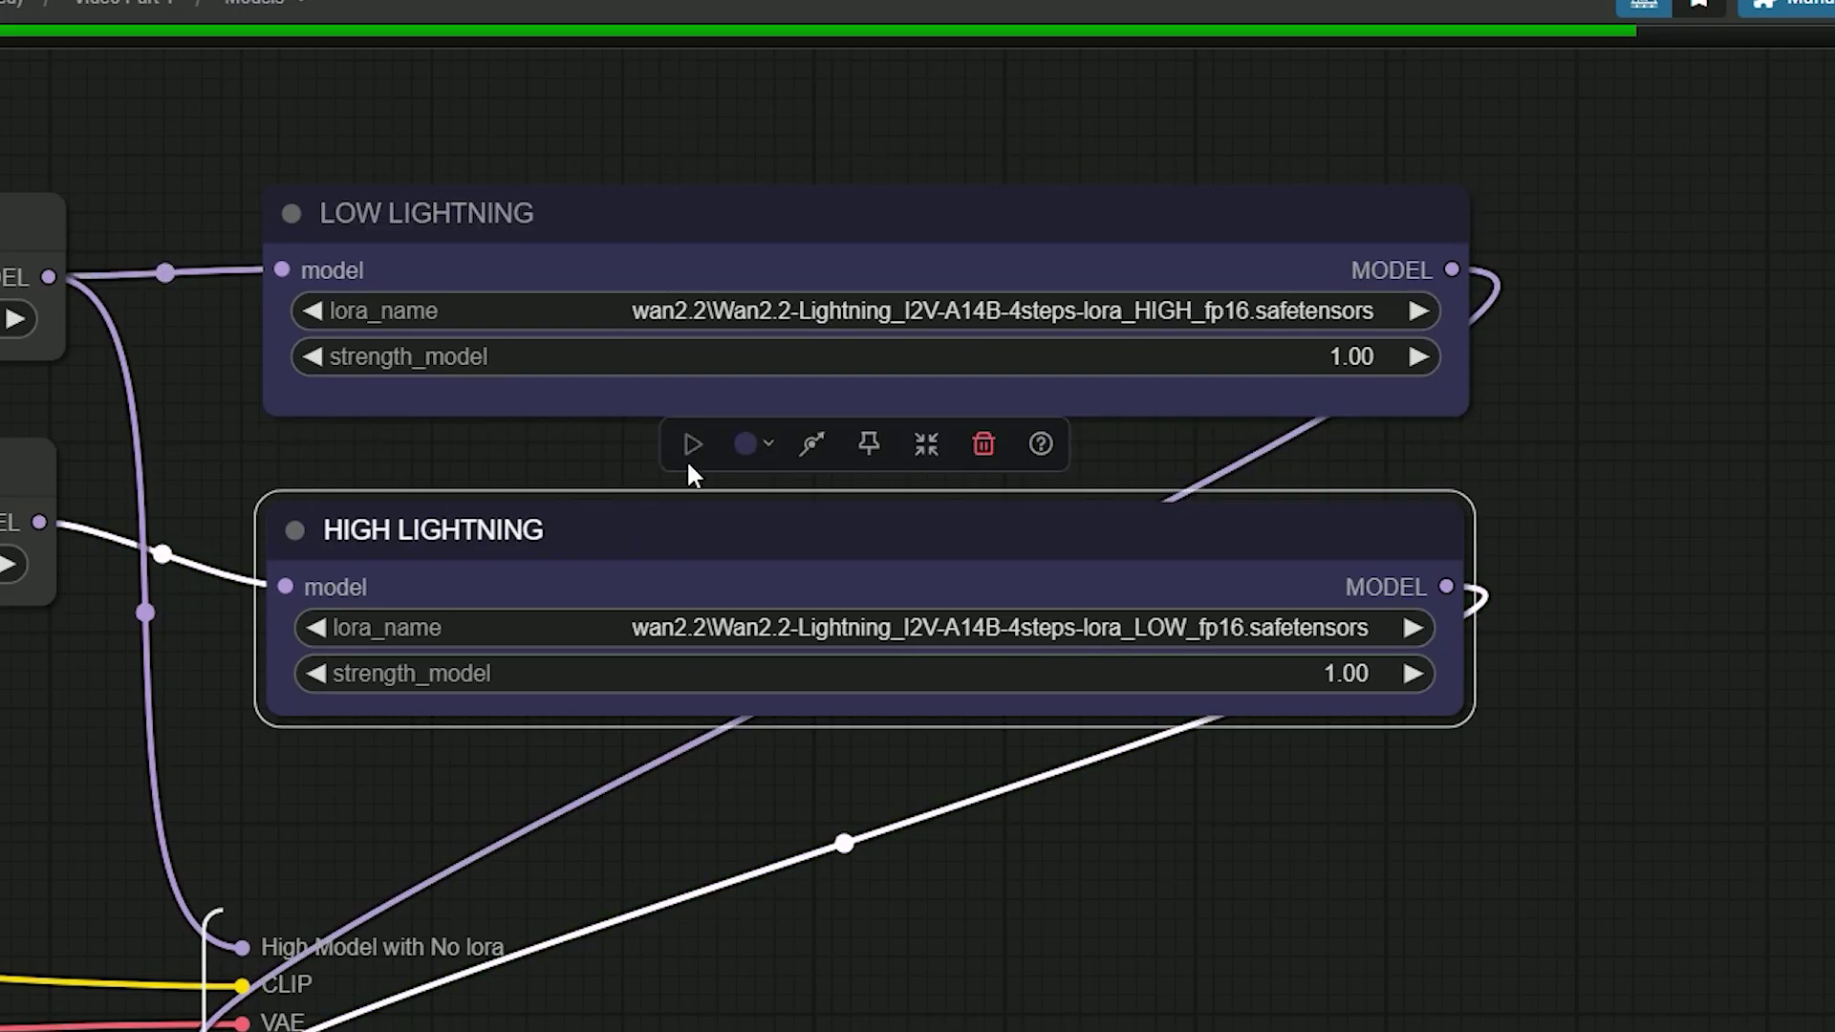
{"action": "scroll", "coordinate": [729, 325], "scroll_direction": "up", "scroll_amount": 3}
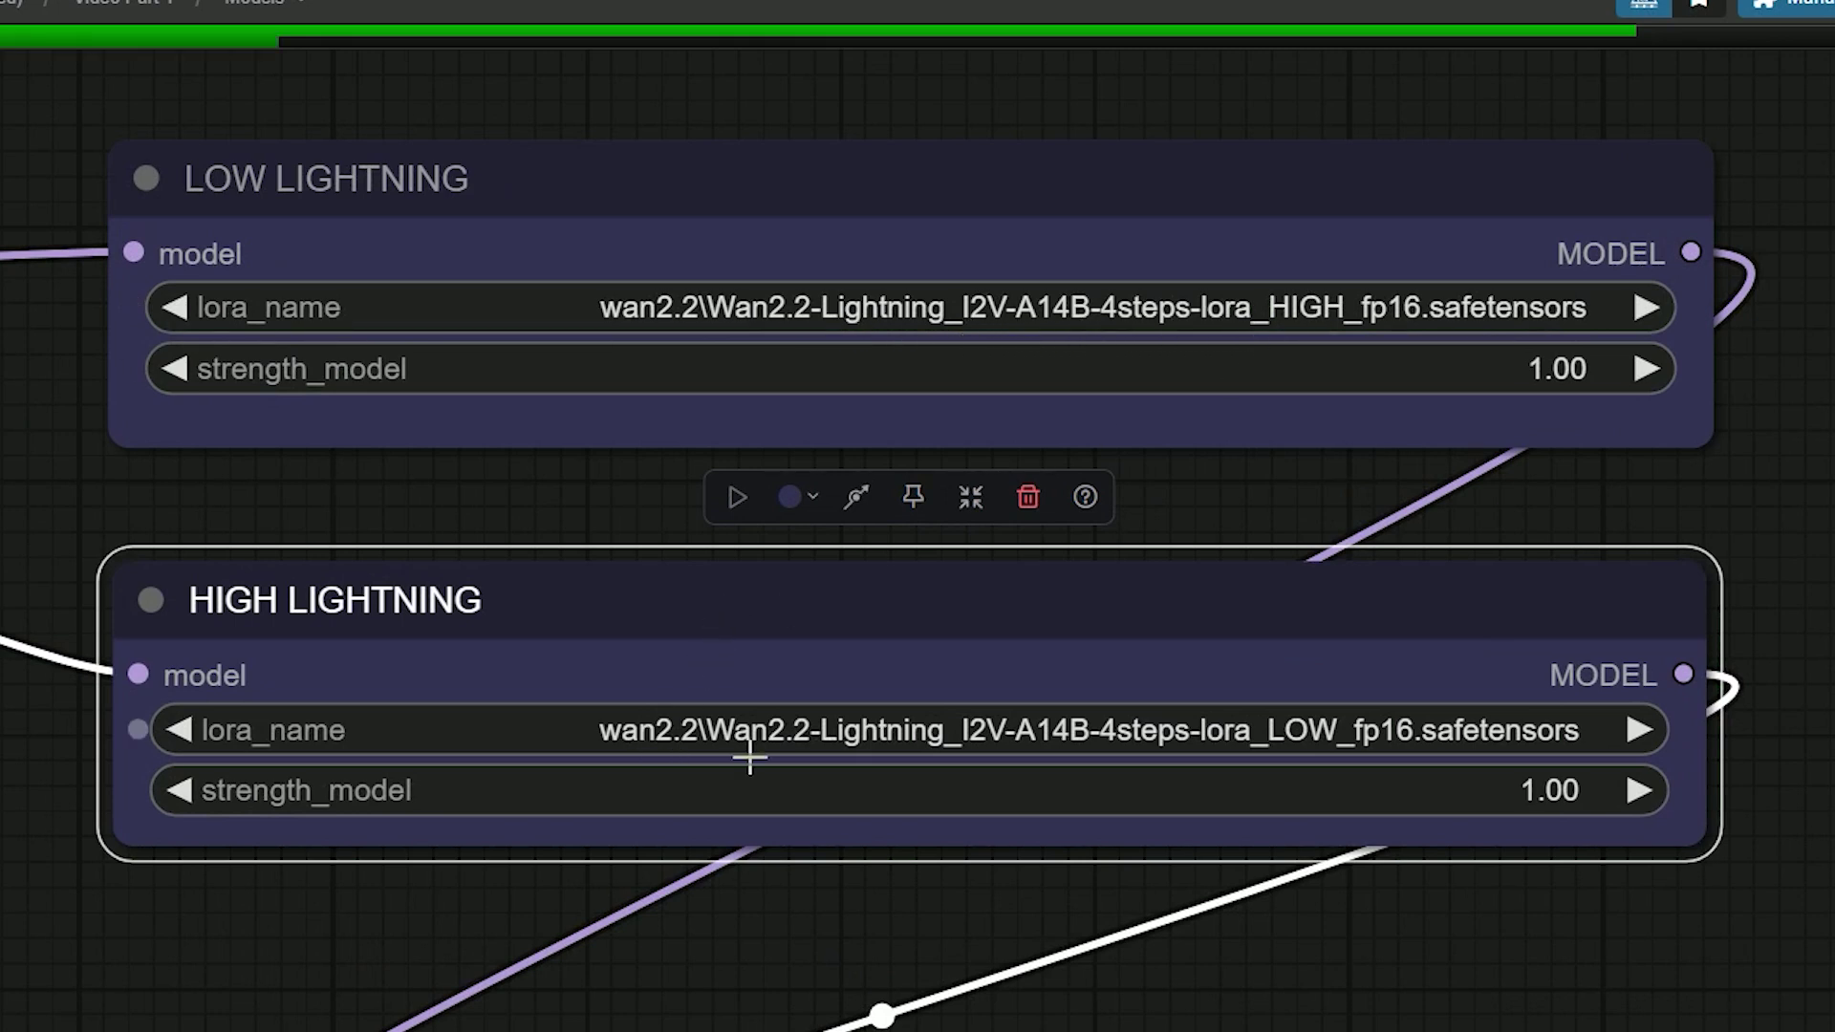
{"action": "scroll", "coordinate": [1089, 774], "scroll_direction": "down", "scroll_amount": 7}
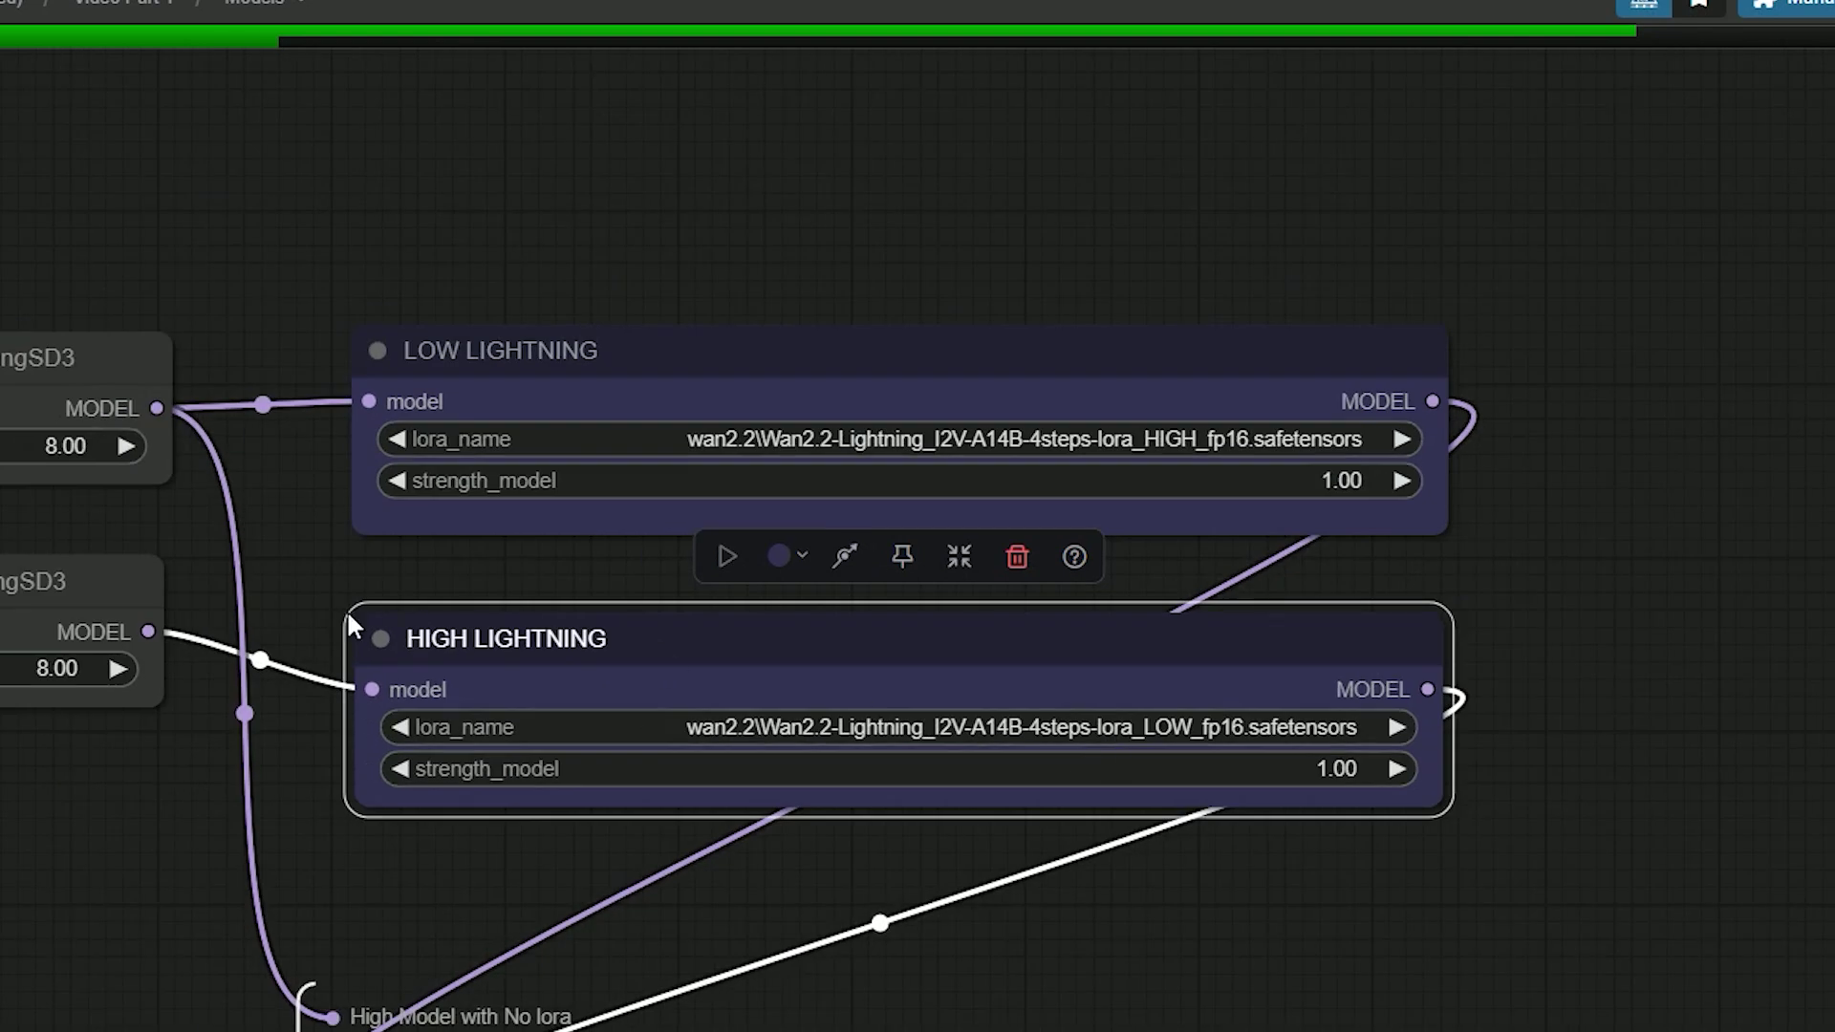
- Go back to the main workflow and open the Models subgraph inside Video Part 2 to view its loaders
{"action": "left_click", "coordinate": [12, 5]}
{"action": "scroll", "coordinate": [284, 533], "scroll_direction": "down", "scroll_amount": 2}
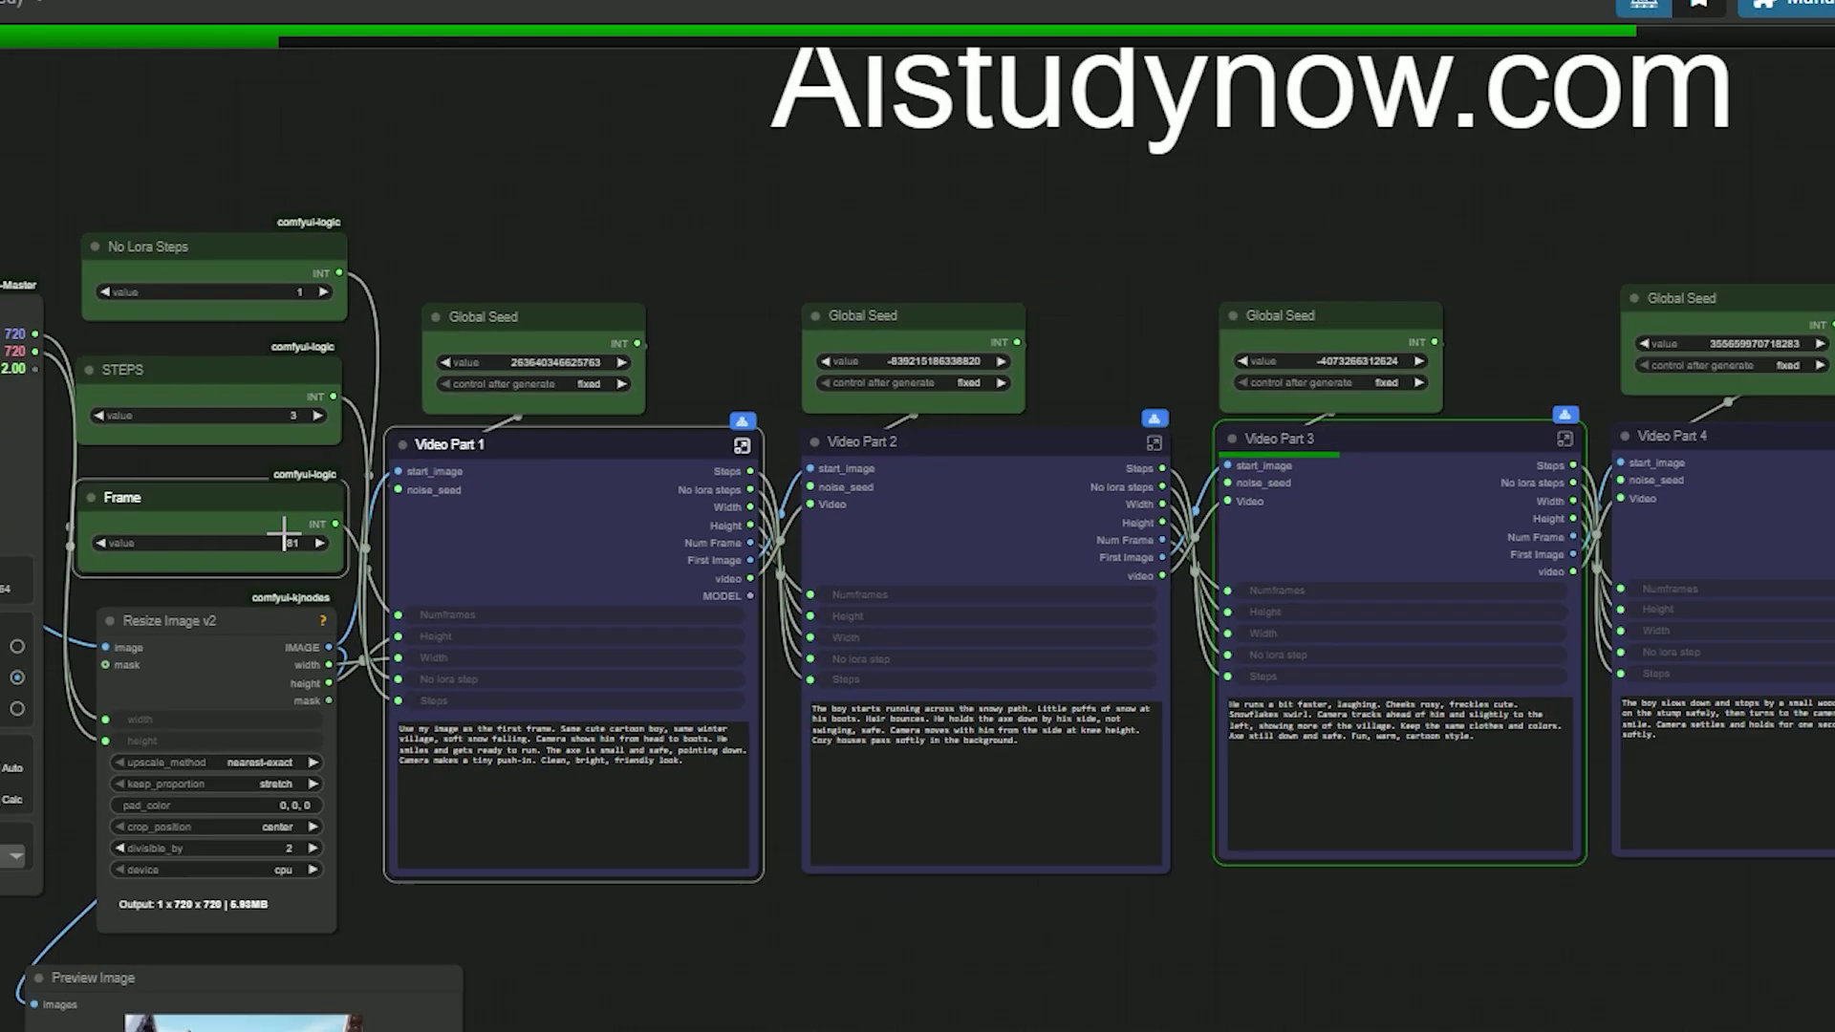
{"action": "scroll", "coordinate": [1052, 434], "scroll_direction": "up", "scroll_amount": 6}
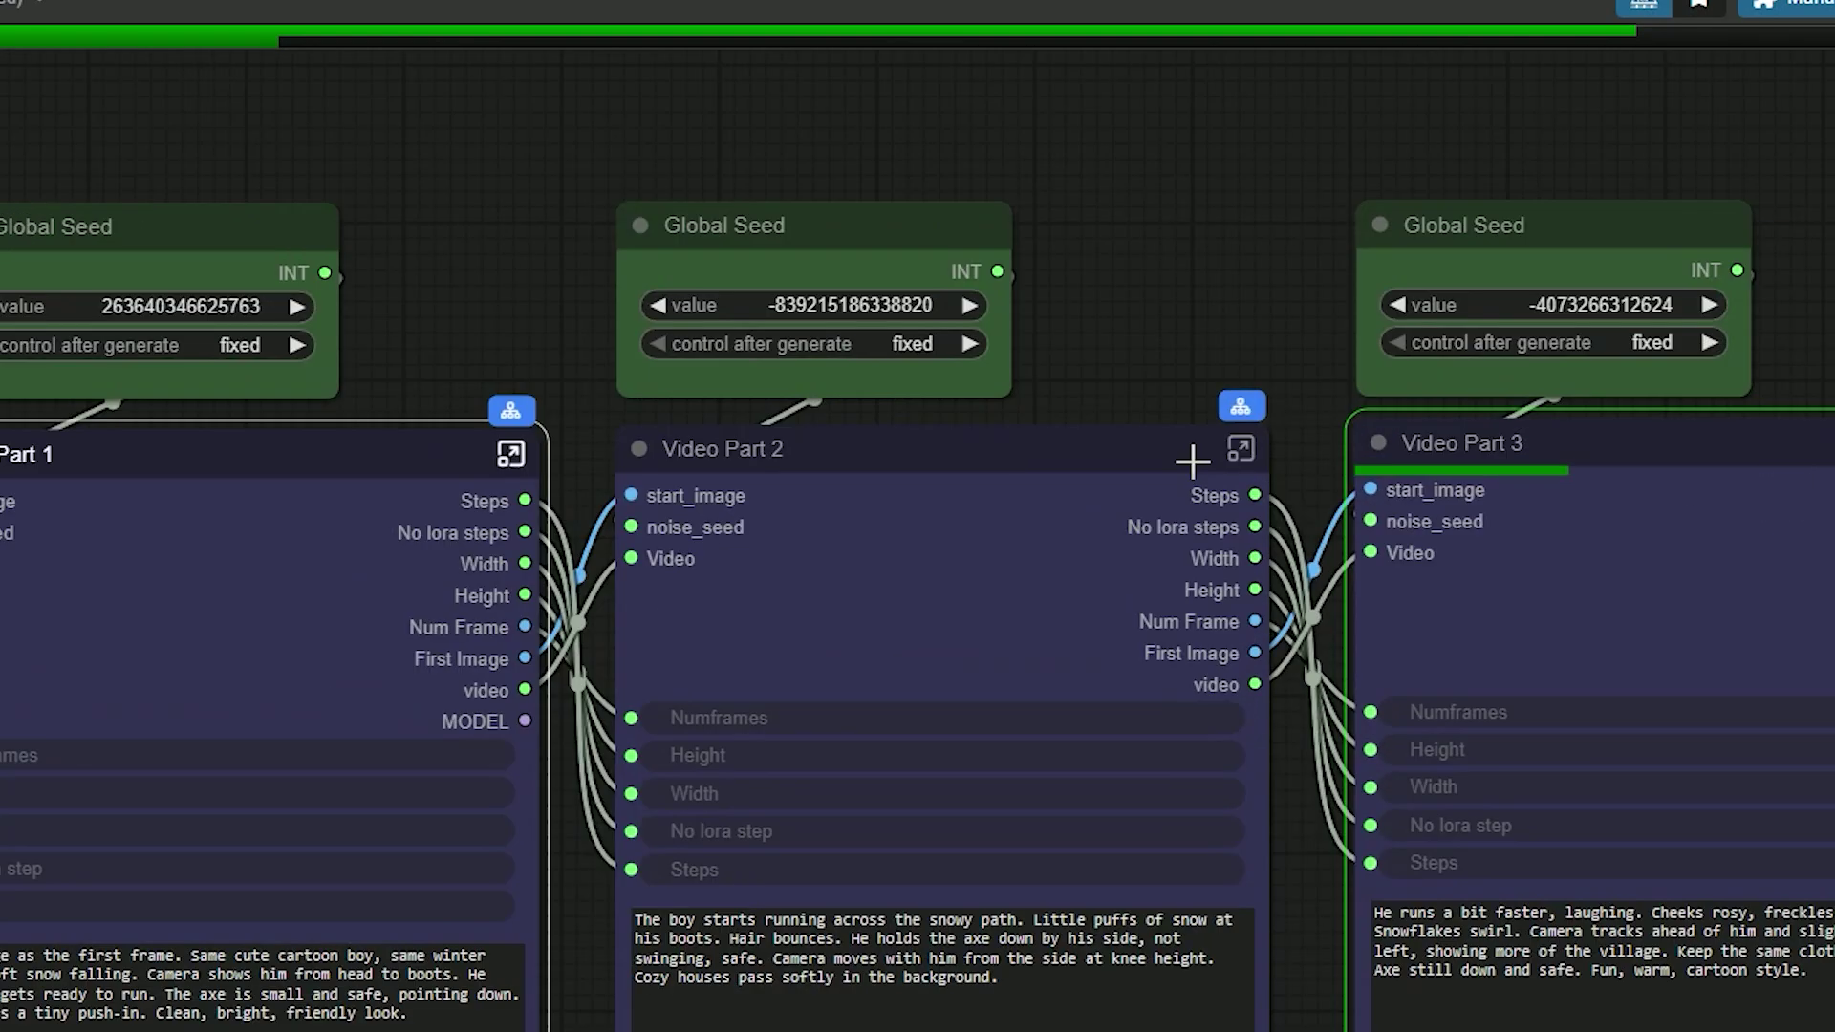
{"action": "left_click", "coordinate": [1241, 452]}
{"action": "scroll", "coordinate": [240, 355], "scroll_direction": "down", "scroll_amount": 2}
{"action": "left_click_drag", "start_coordinate": [241, 354], "coordinate": [443, 639]}
{"action": "left_click_drag", "start_coordinate": [220, 170], "coordinate": [363, 686]}
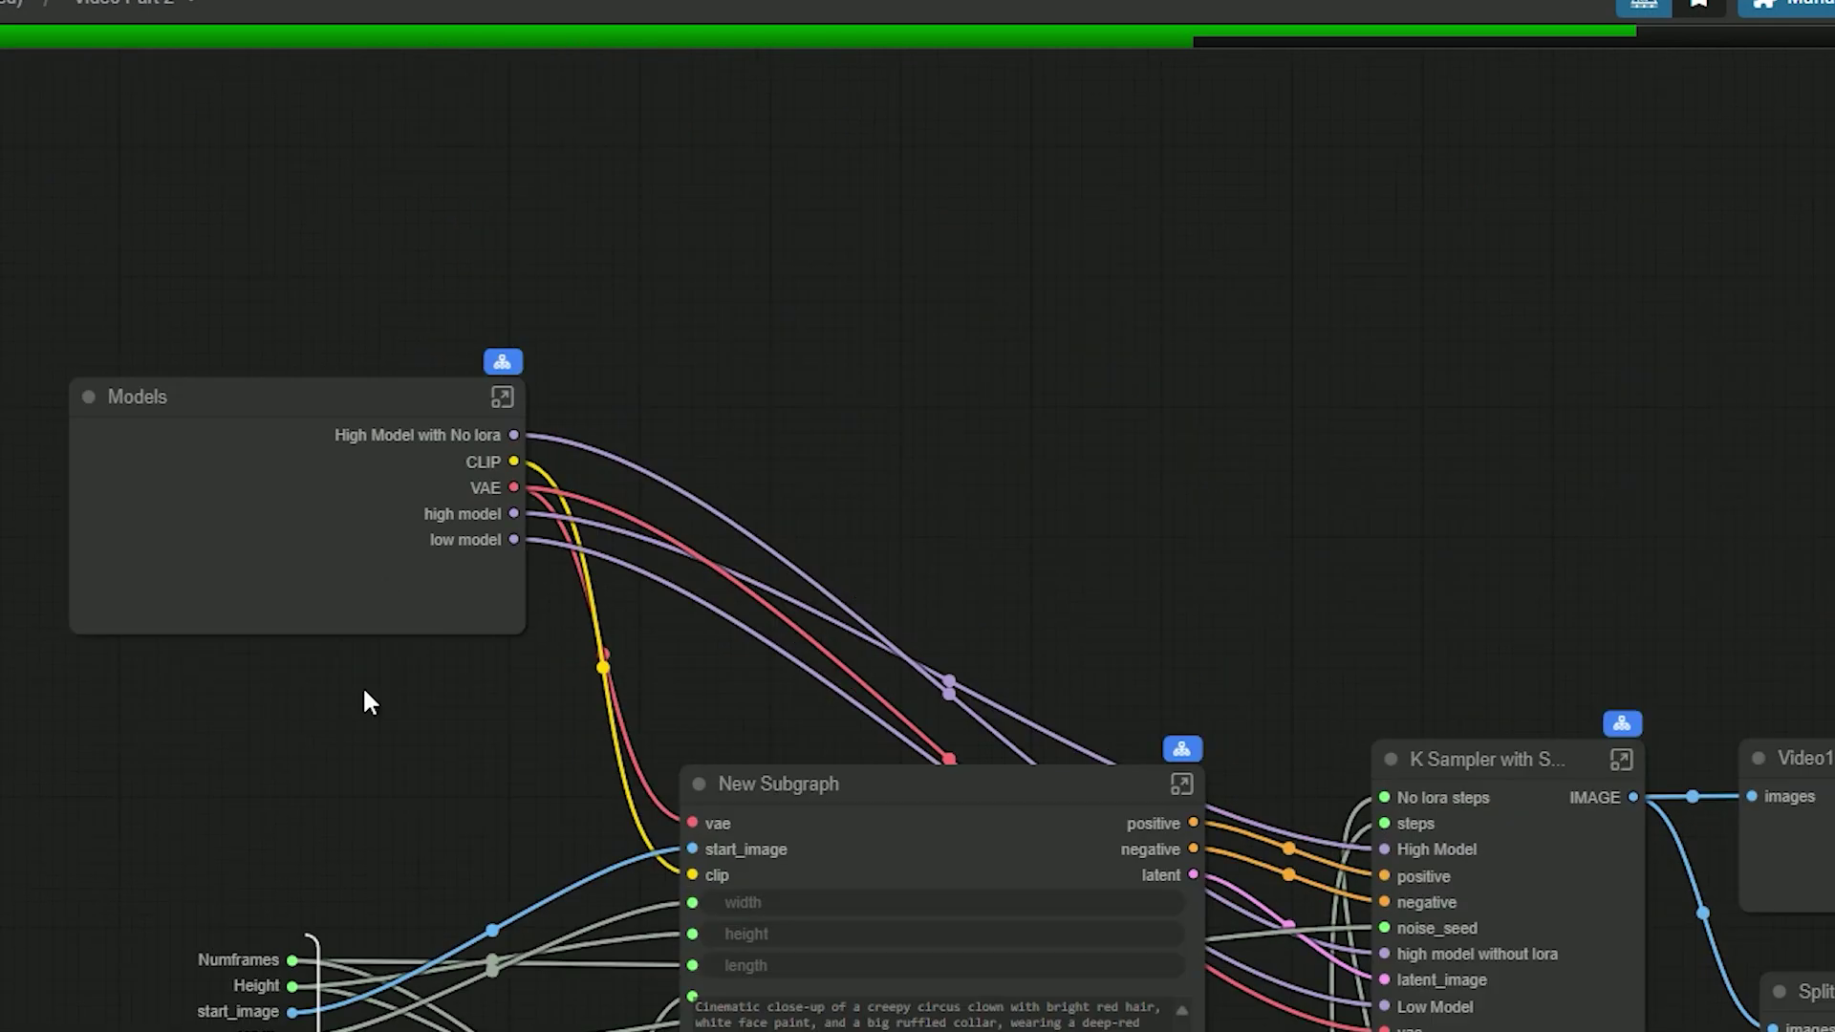
{"action": "scroll", "coordinate": [393, 521], "scroll_direction": "up", "scroll_amount": 5}
{"action": "double_click", "coordinate": [288, 405]}
{"action": "left_click_drag", "start_coordinate": [323, 577], "coordinate": [1233, 659]}
{"action": "scroll", "coordinate": [393, 481], "scroll_direction": "up", "scroll_amount": 3}
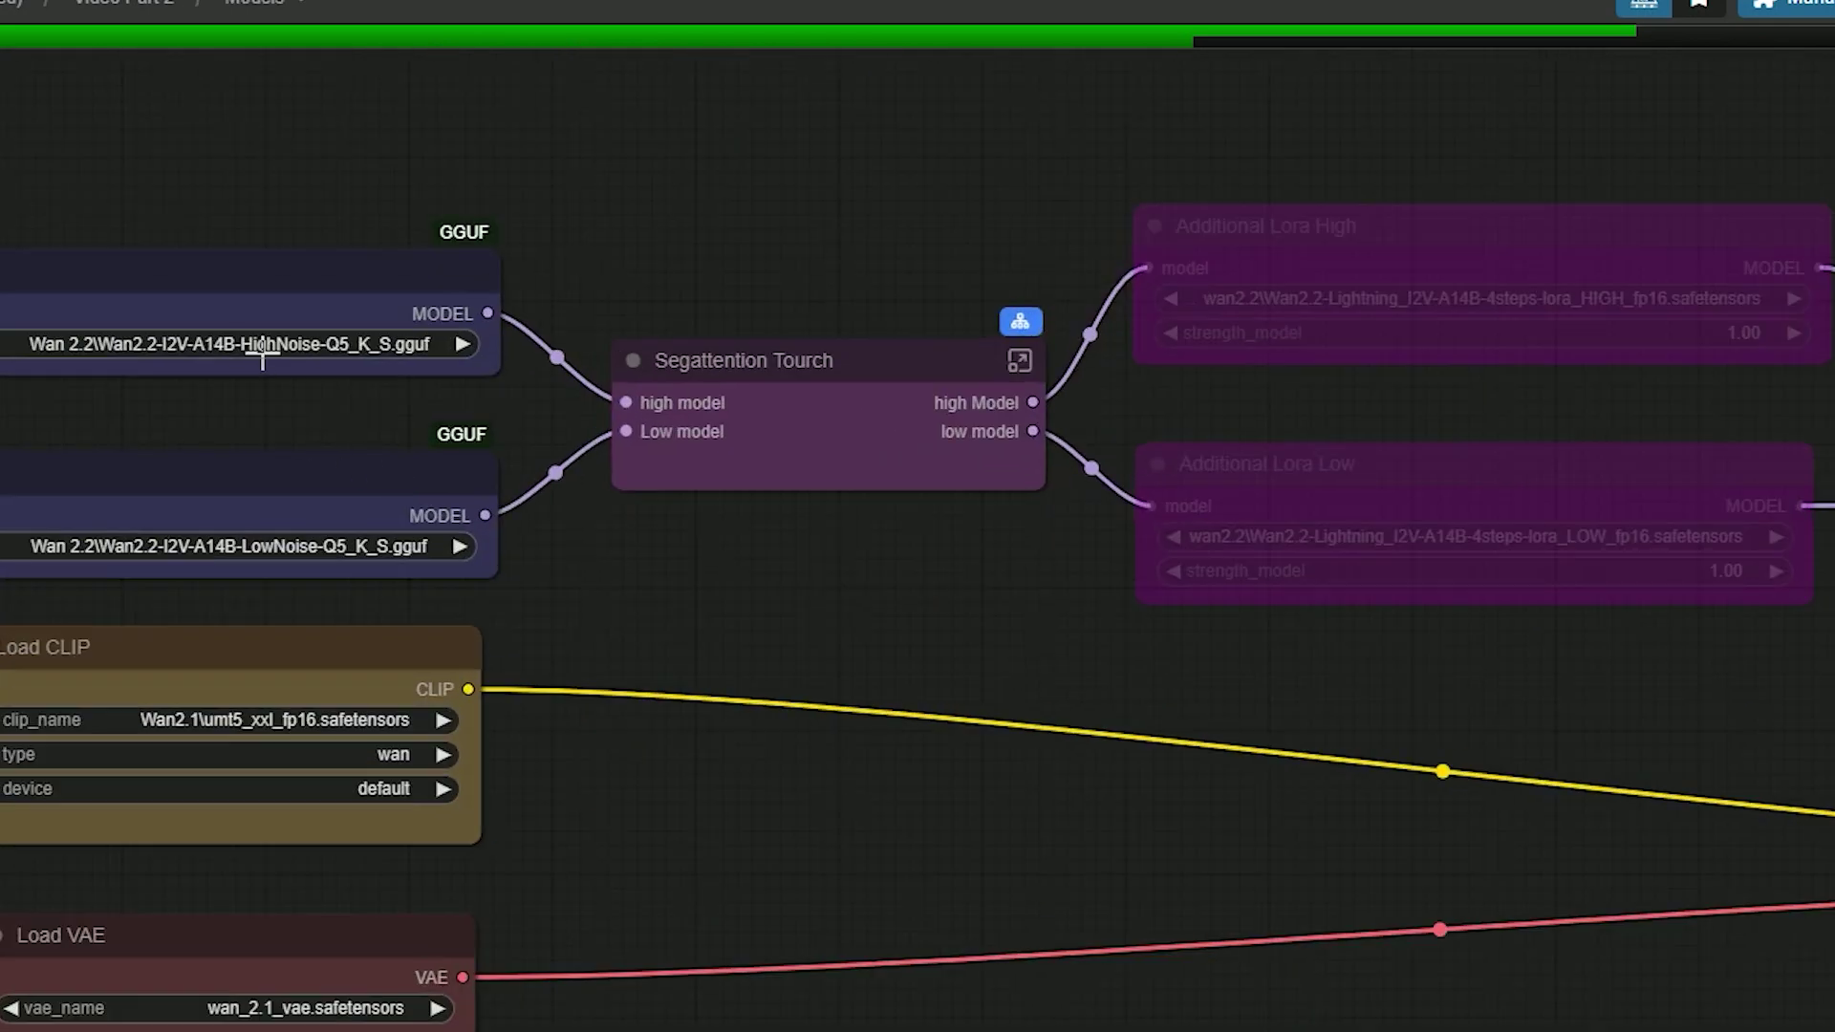
- Return to the main workflow and inspect the Load Image node's input picture
{"action": "left_click", "coordinate": [10, 2]}
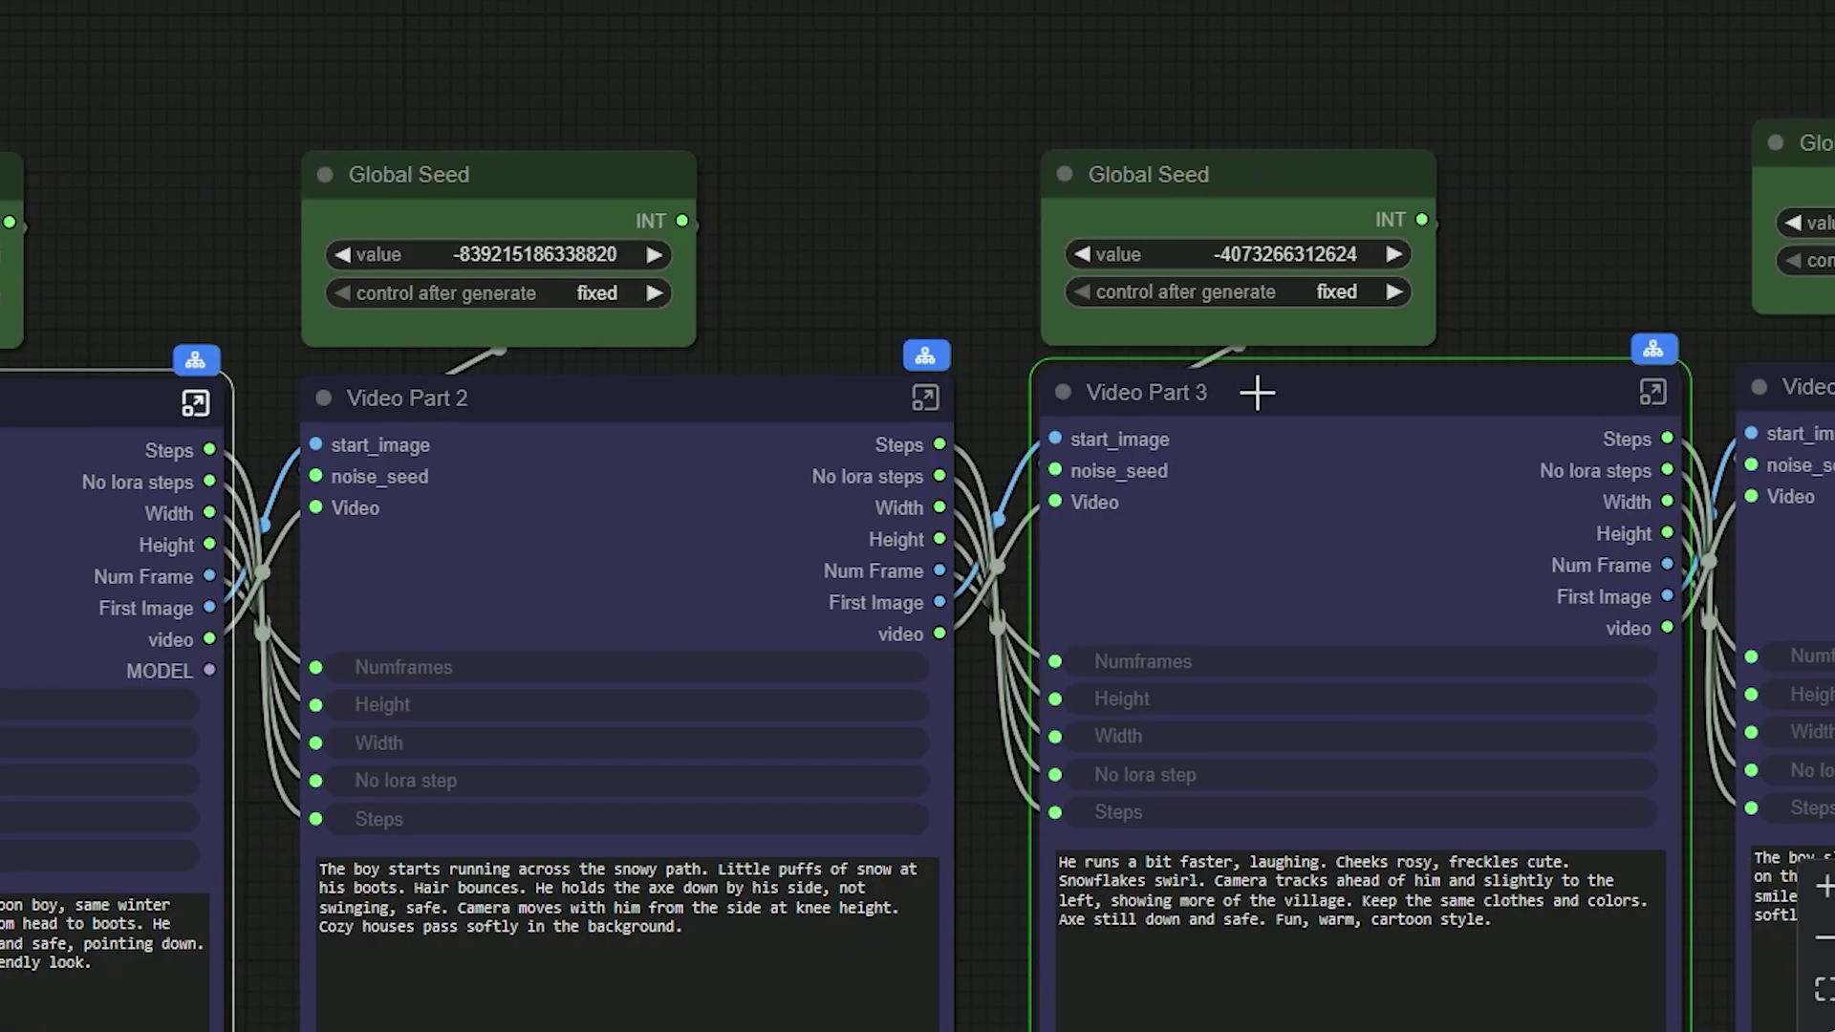
{"action": "left_click", "coordinate": [1258, 392]}
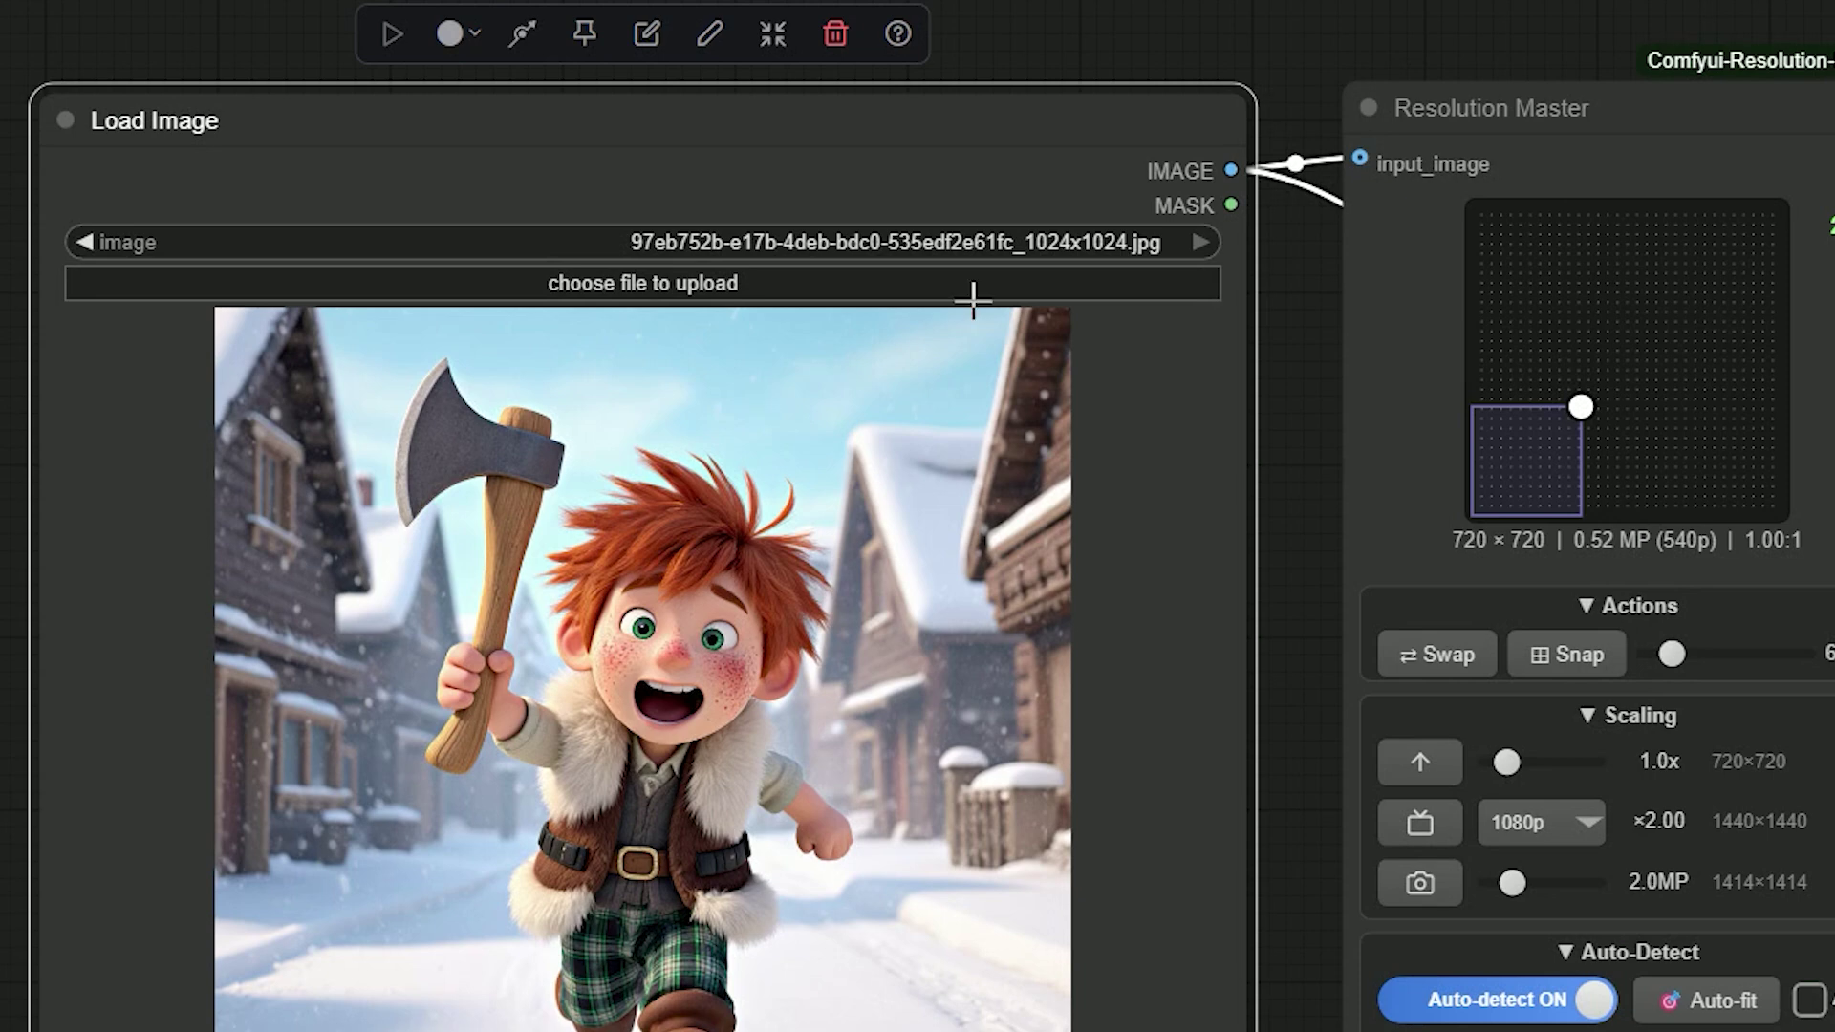
{"action": "scroll", "coordinate": [1178, 143], "scroll_direction": "down", "scroll_amount": 2}
{"action": "left_click_drag", "start_coordinate": [1243, 56], "coordinate": [857, 38]}
- Check the WAN size presets in Resolution Master and set Resize Image v2's keep_proportion to crop
{"action": "left_click", "coordinate": [1073, 108]}
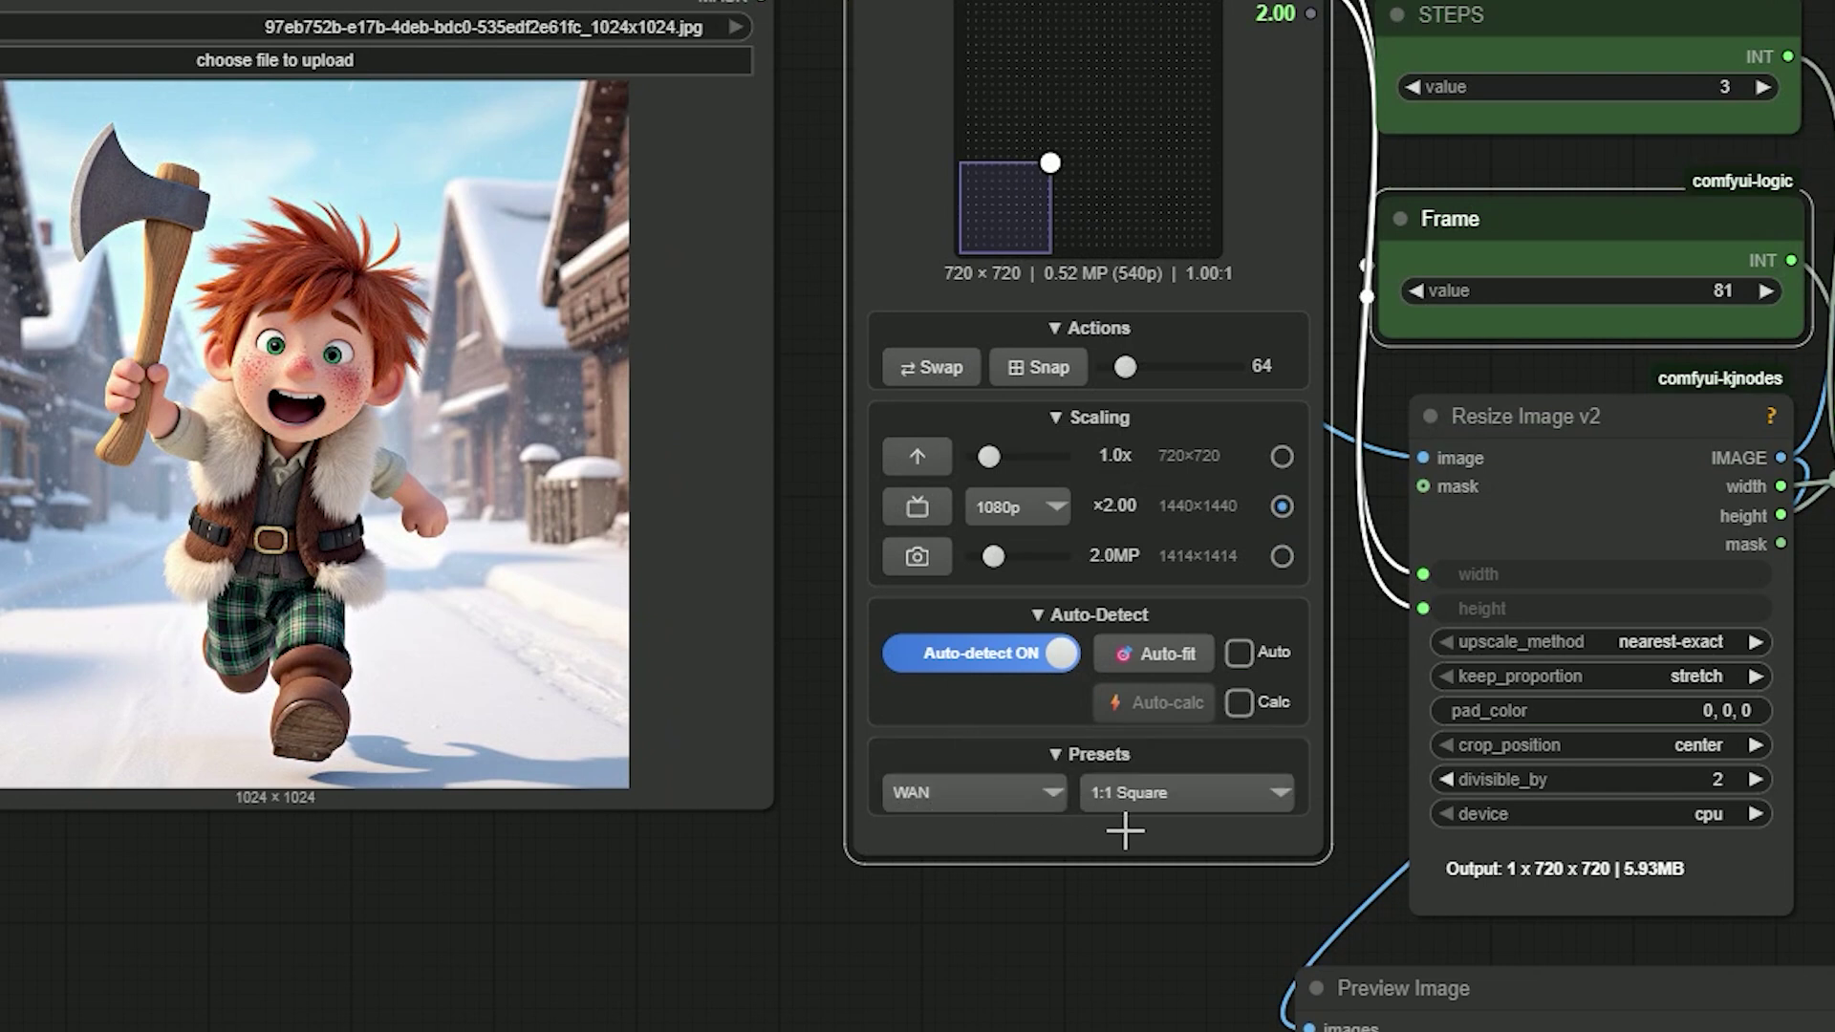
{"action": "left_click", "coordinate": [1150, 801]}
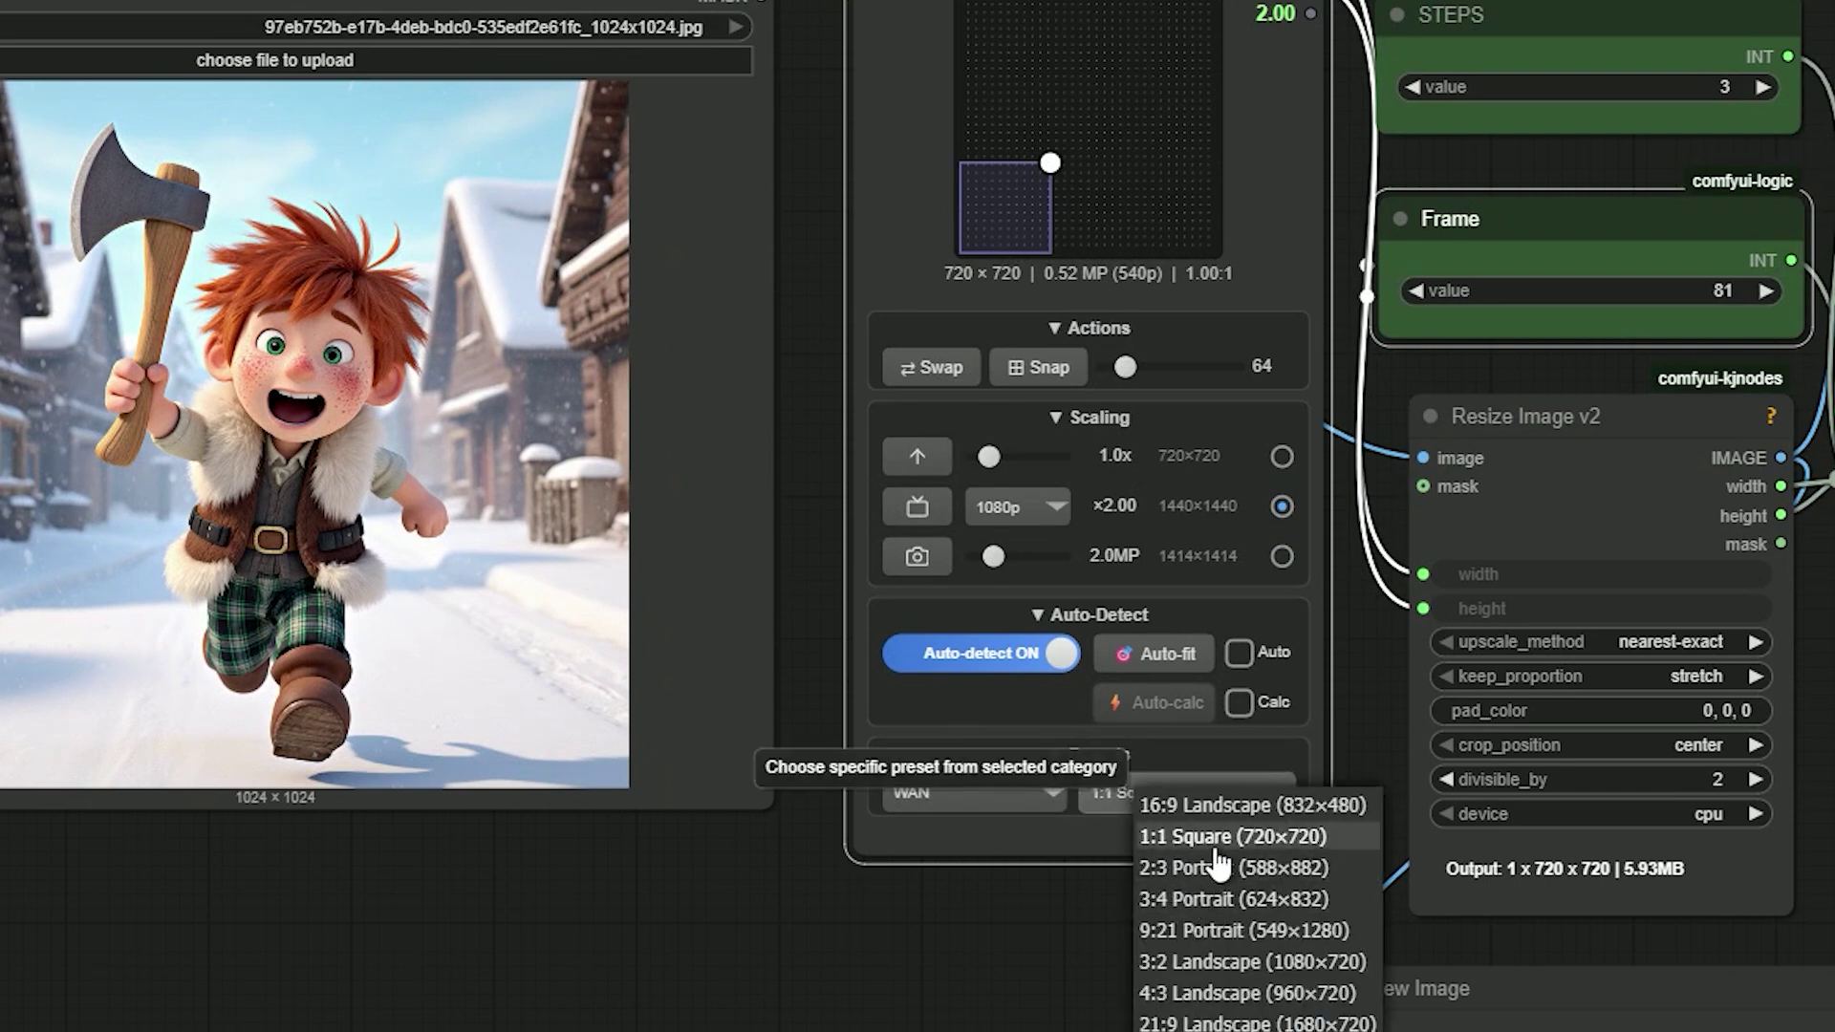
{"action": "left_click", "coordinate": [625, 897]}
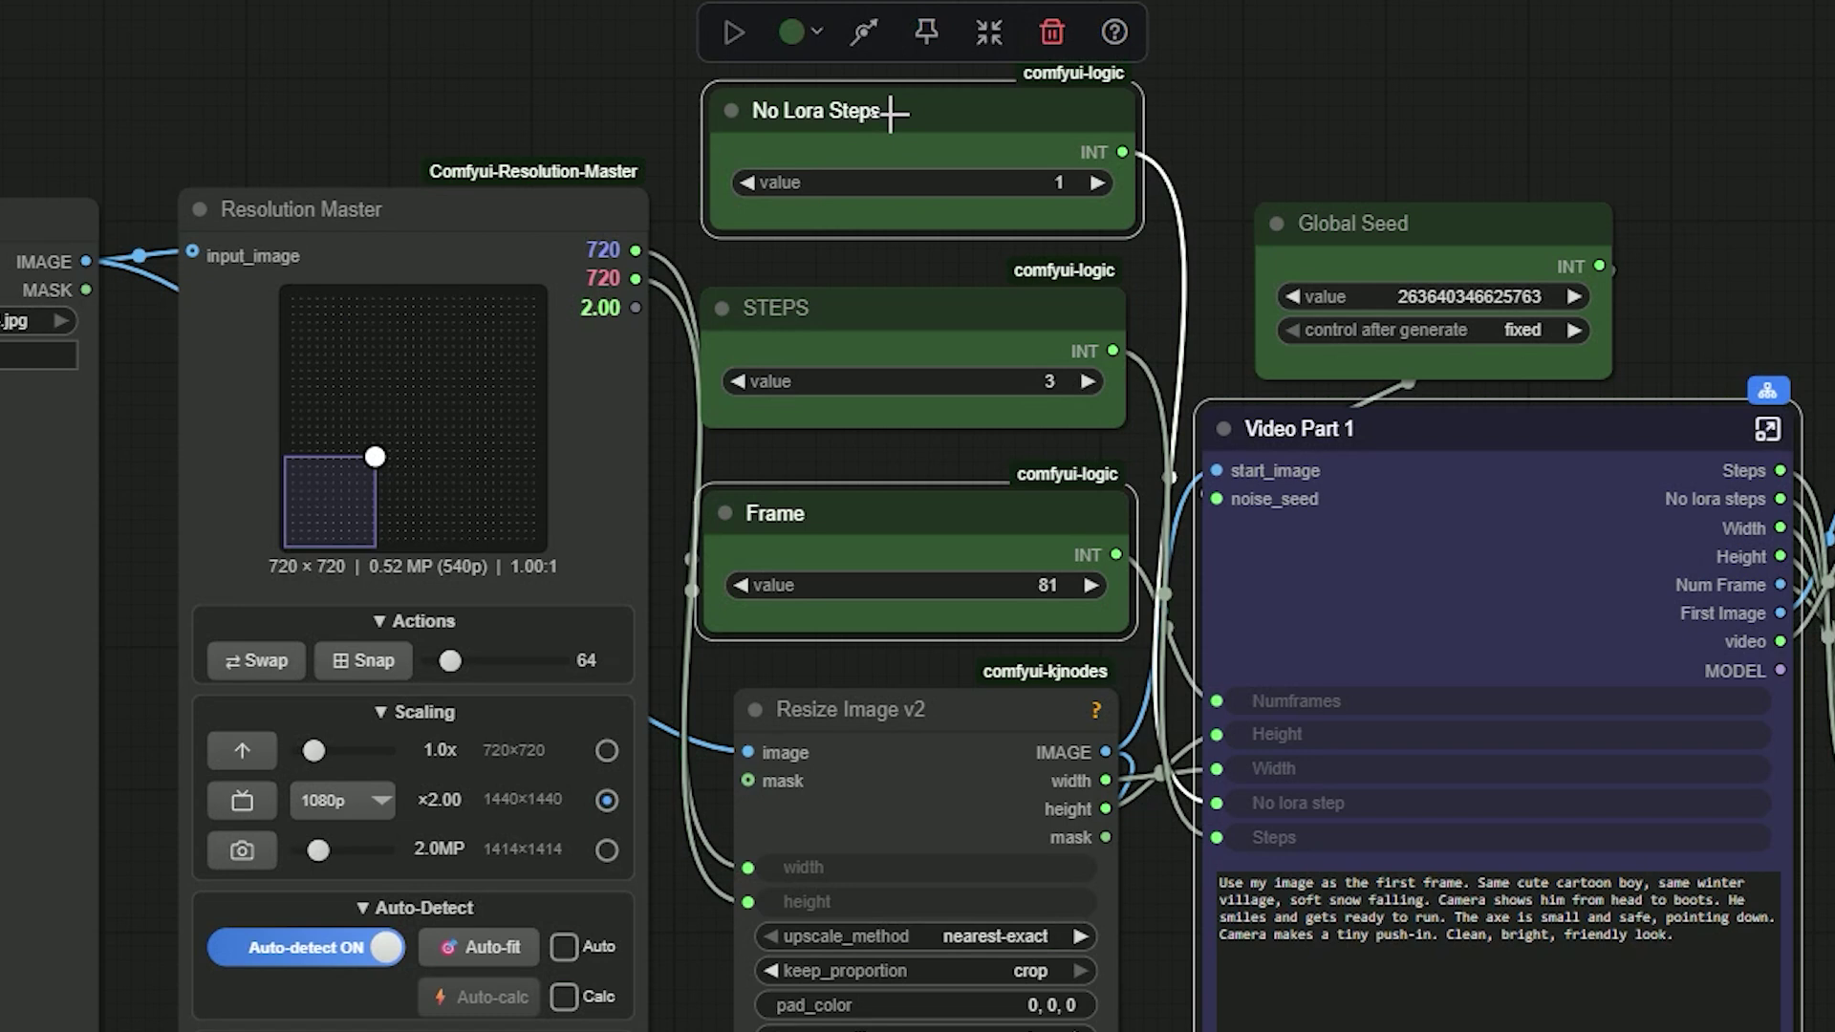
- Move the No Lora Steps node so that it lines up above the STEPS node
{"action": "left_click_drag", "start_coordinate": [892, 112], "coordinate": [846, 113]}
{"action": "left_click", "coordinate": [864, 310]}
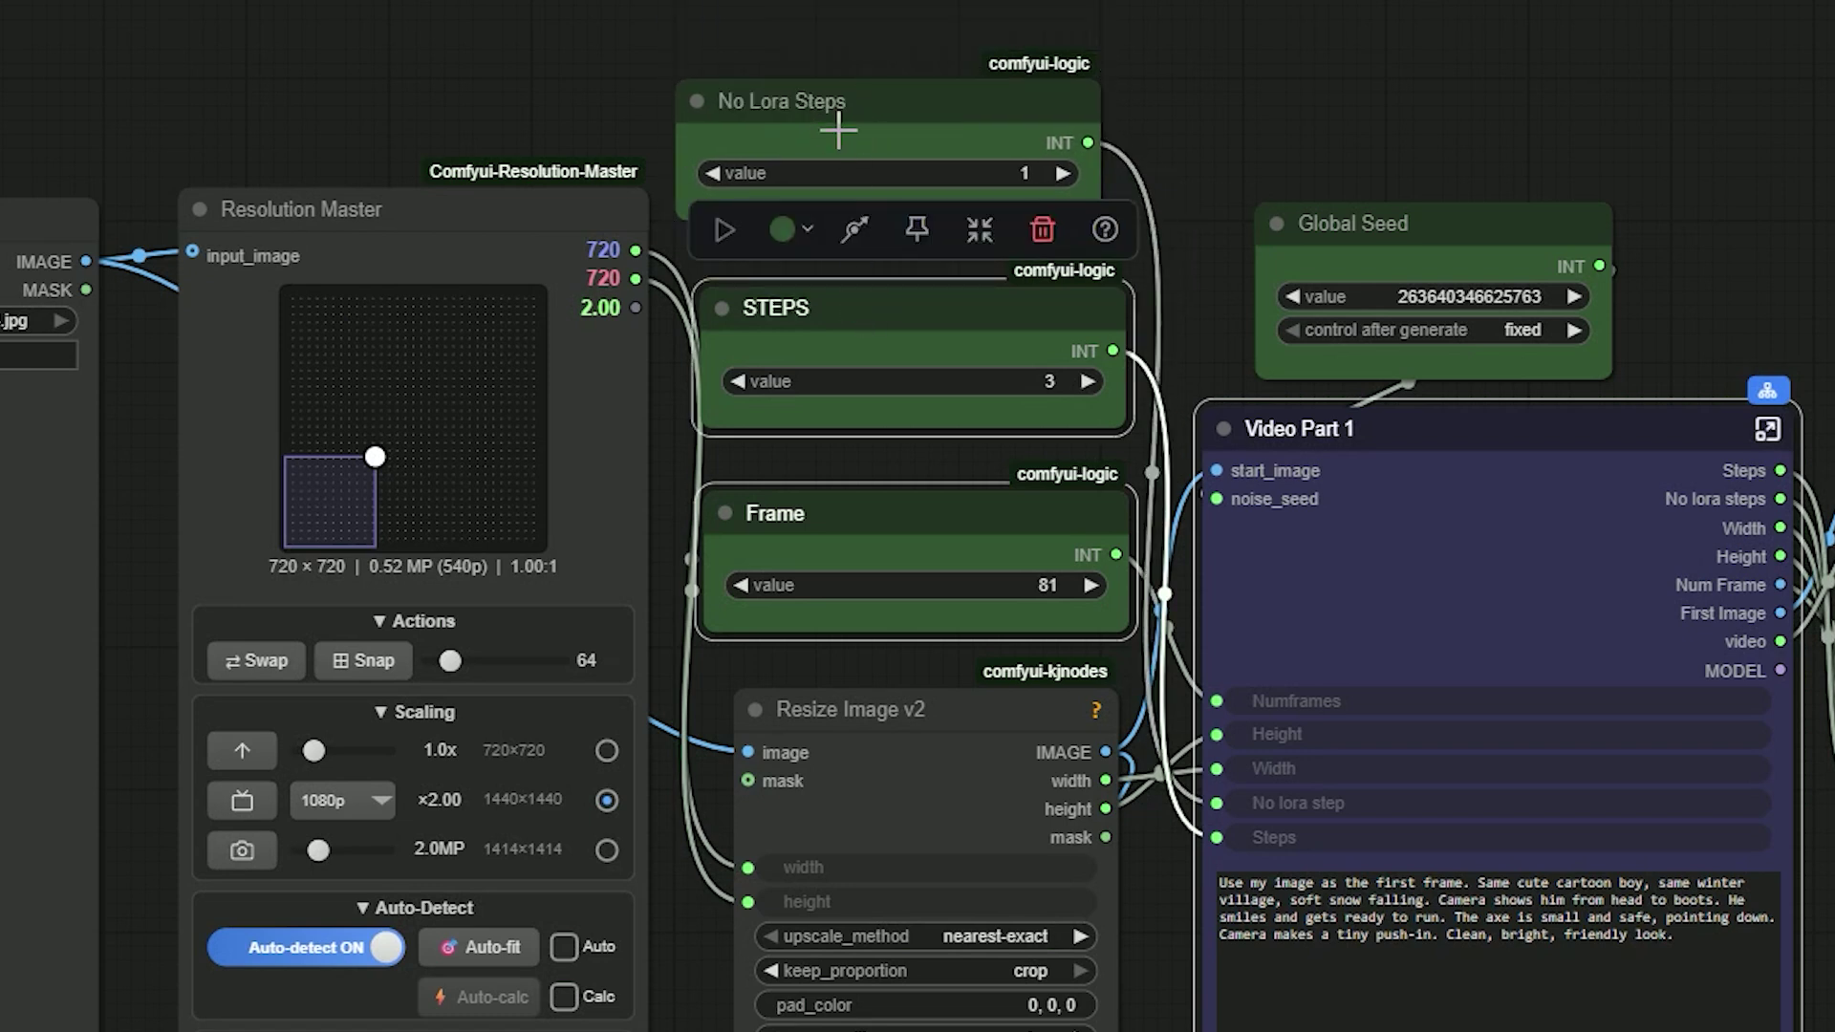
{"action": "left_click", "coordinate": [842, 96]}
{"action": "left_click_drag", "start_coordinate": [856, 113], "coordinate": [884, 123]}
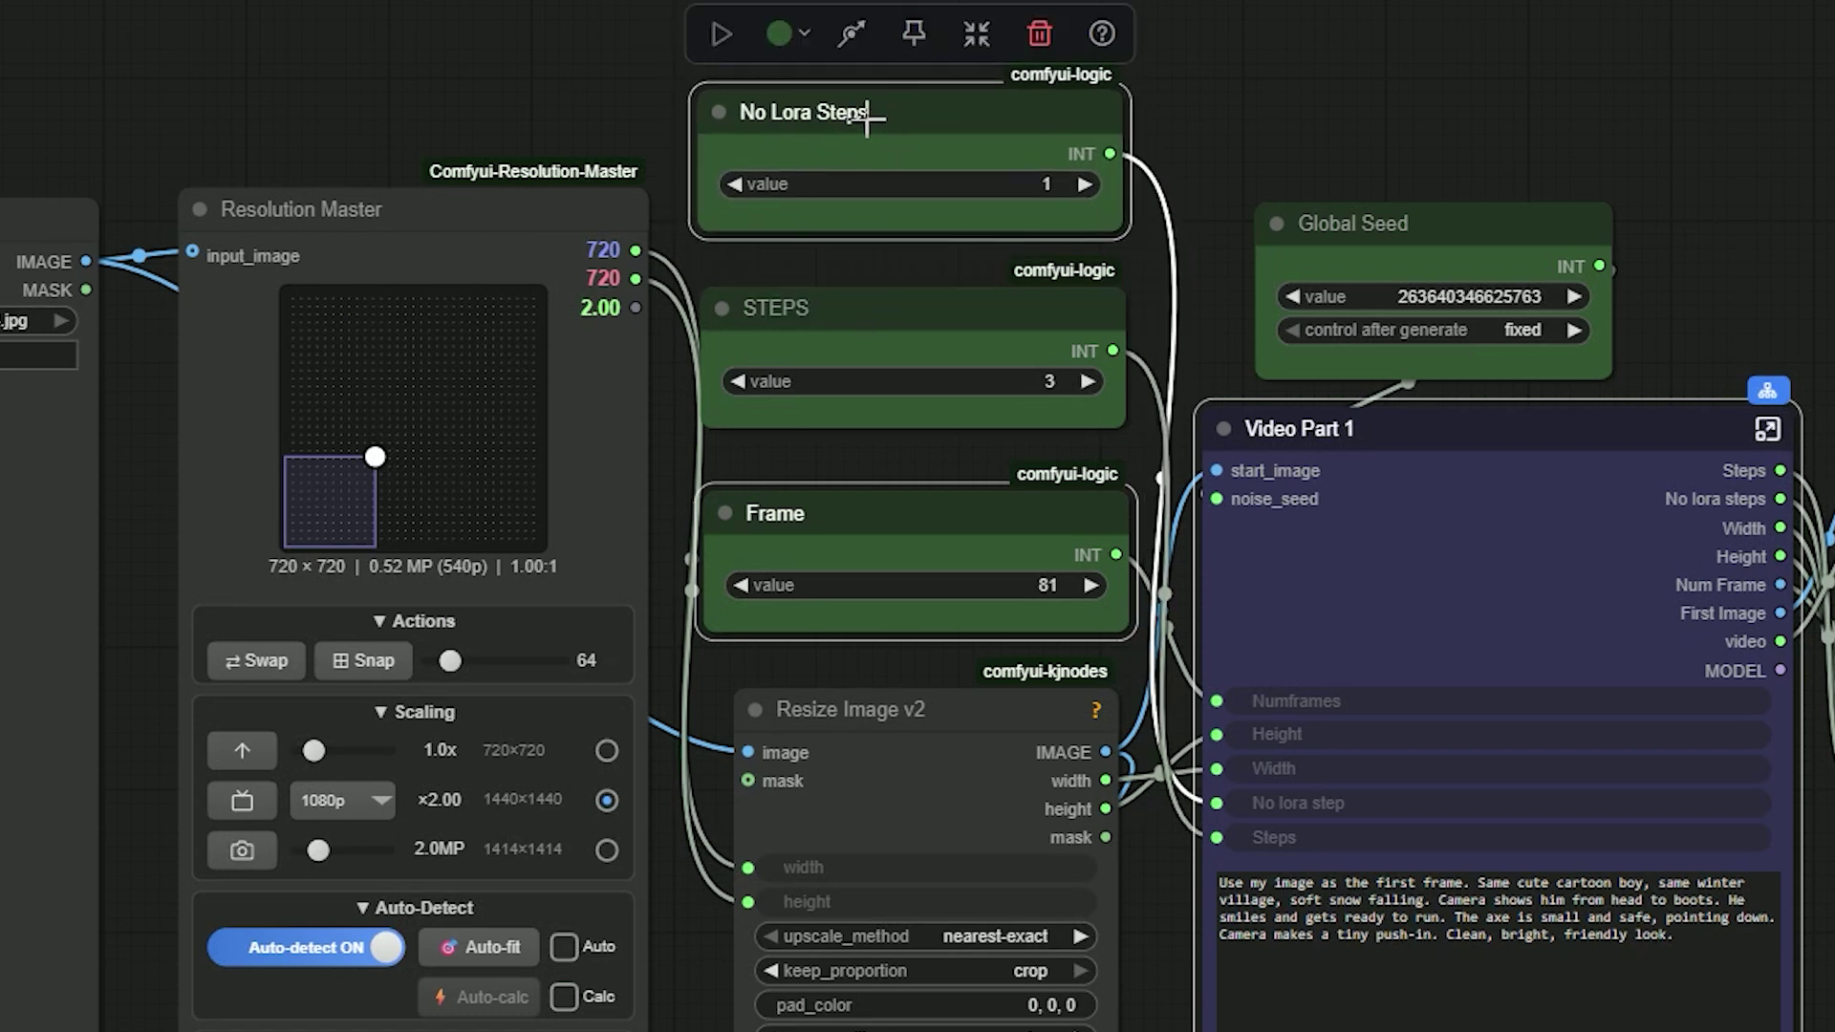
- Inspect the values in the STEPS and Frame nodes
{"action": "left_click", "coordinate": [863, 328]}
{"action": "left_click", "coordinate": [853, 522]}
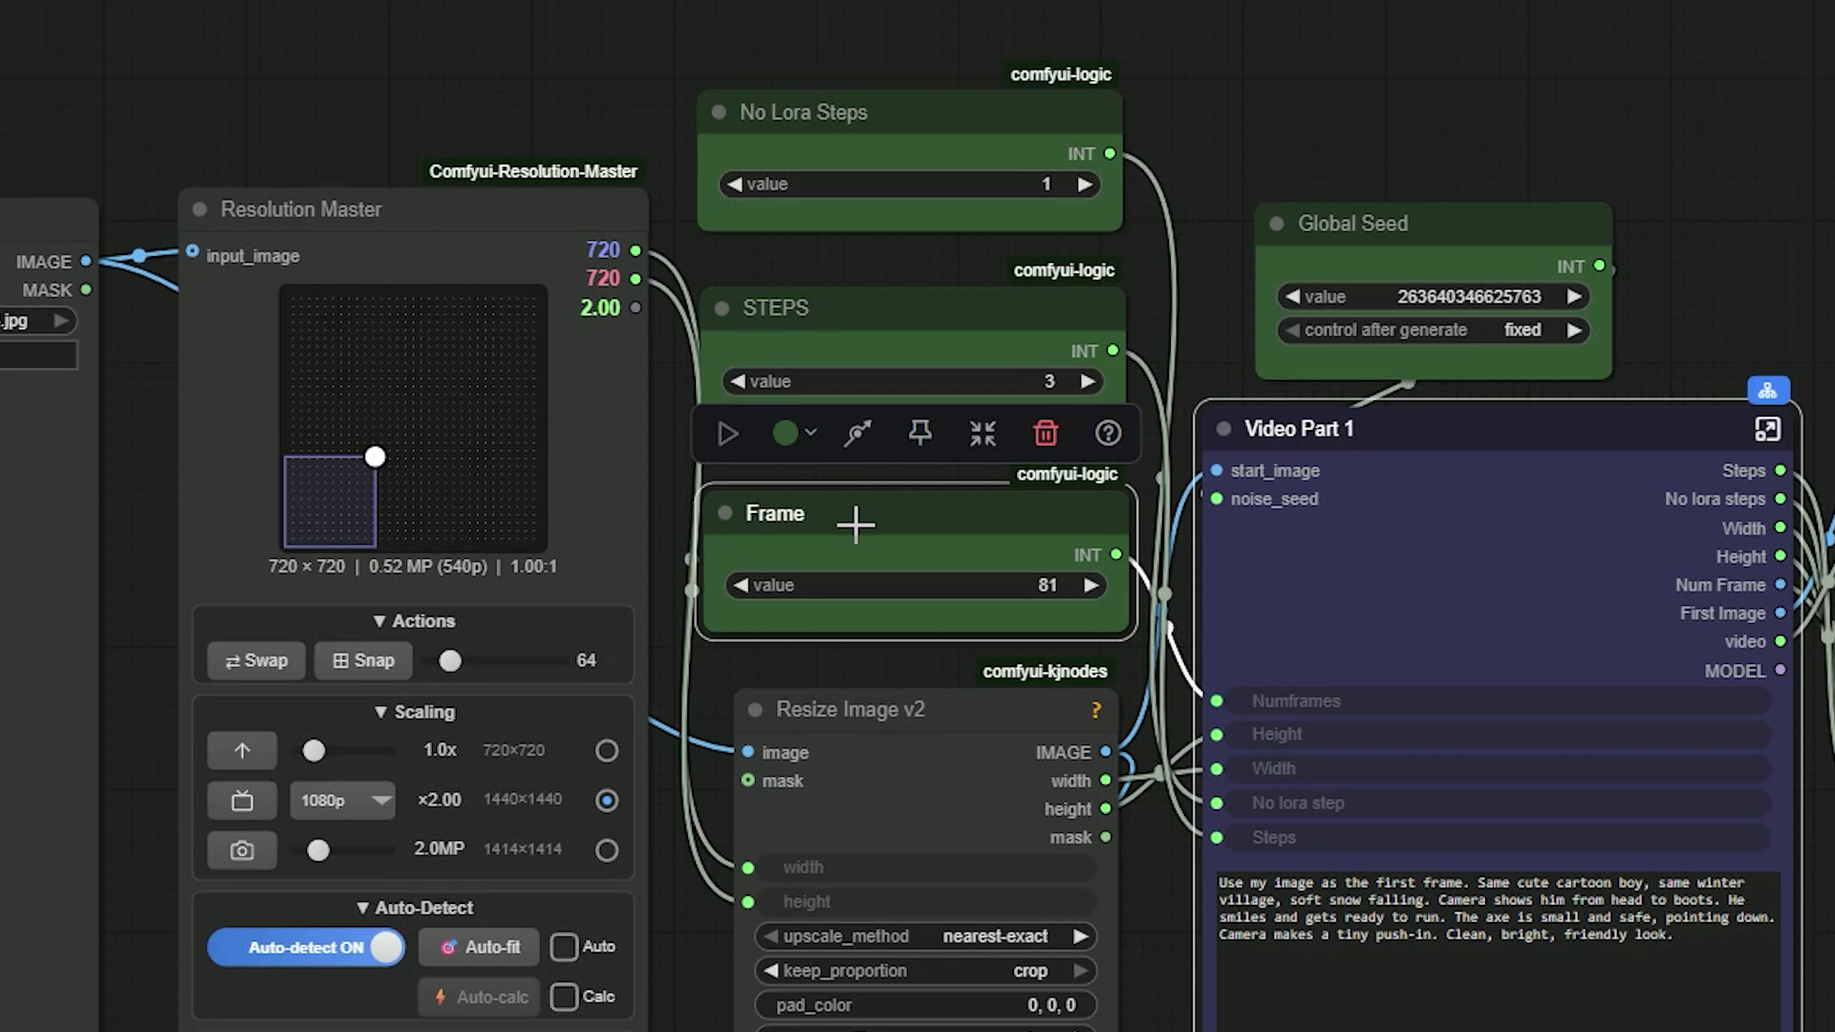
{"action": "left_click_drag", "start_coordinate": [855, 523], "coordinate": [858, 528]}
{"action": "scroll", "coordinate": [825, 552], "scroll_direction": "up", "scroll_amount": 3}
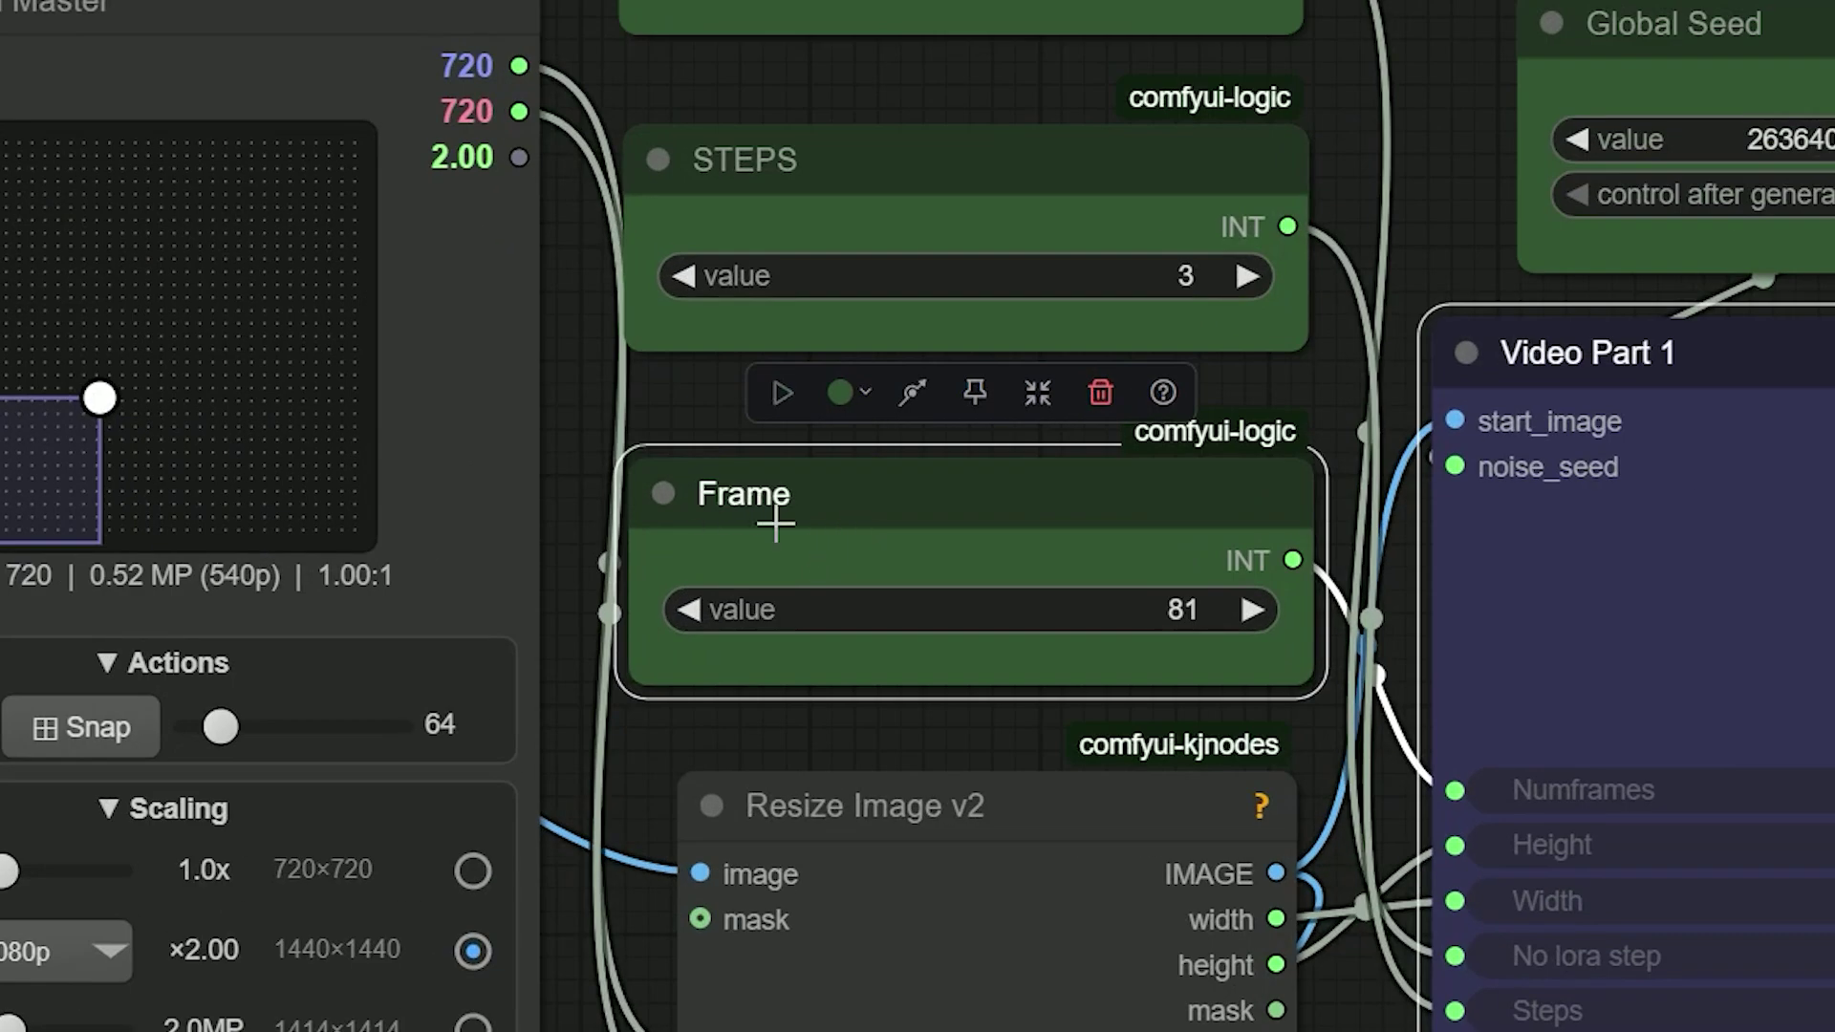
{"action": "left_click_drag", "start_coordinate": [1011, 523], "coordinate": [1006, 534]}
{"action": "scroll", "coordinate": [1372, 295], "scroll_direction": "down", "scroll_amount": 4}
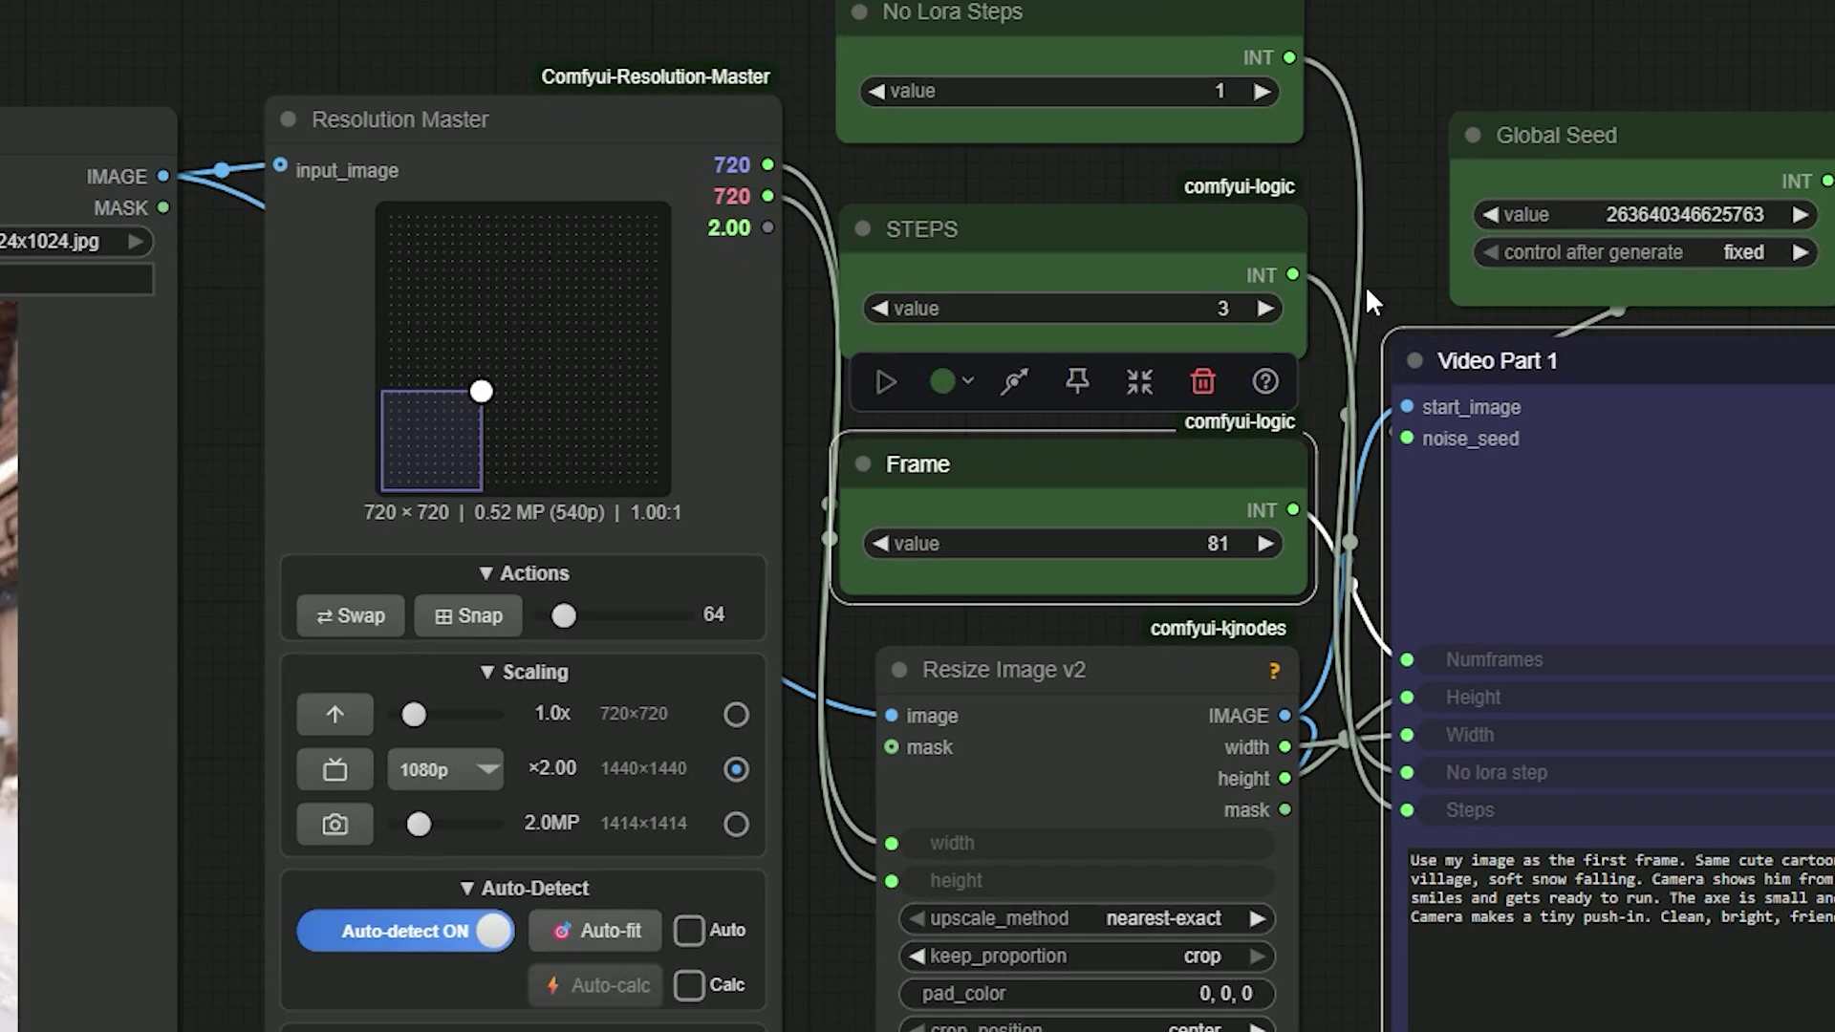
- Compare the No Lora Steps value with the STEPS value
{"action": "left_click_drag", "start_coordinate": [1372, 294], "coordinate": [1324, 319]}
{"action": "left_click", "coordinate": [1011, 301]}
{"action": "left_click", "coordinate": [946, 96]}
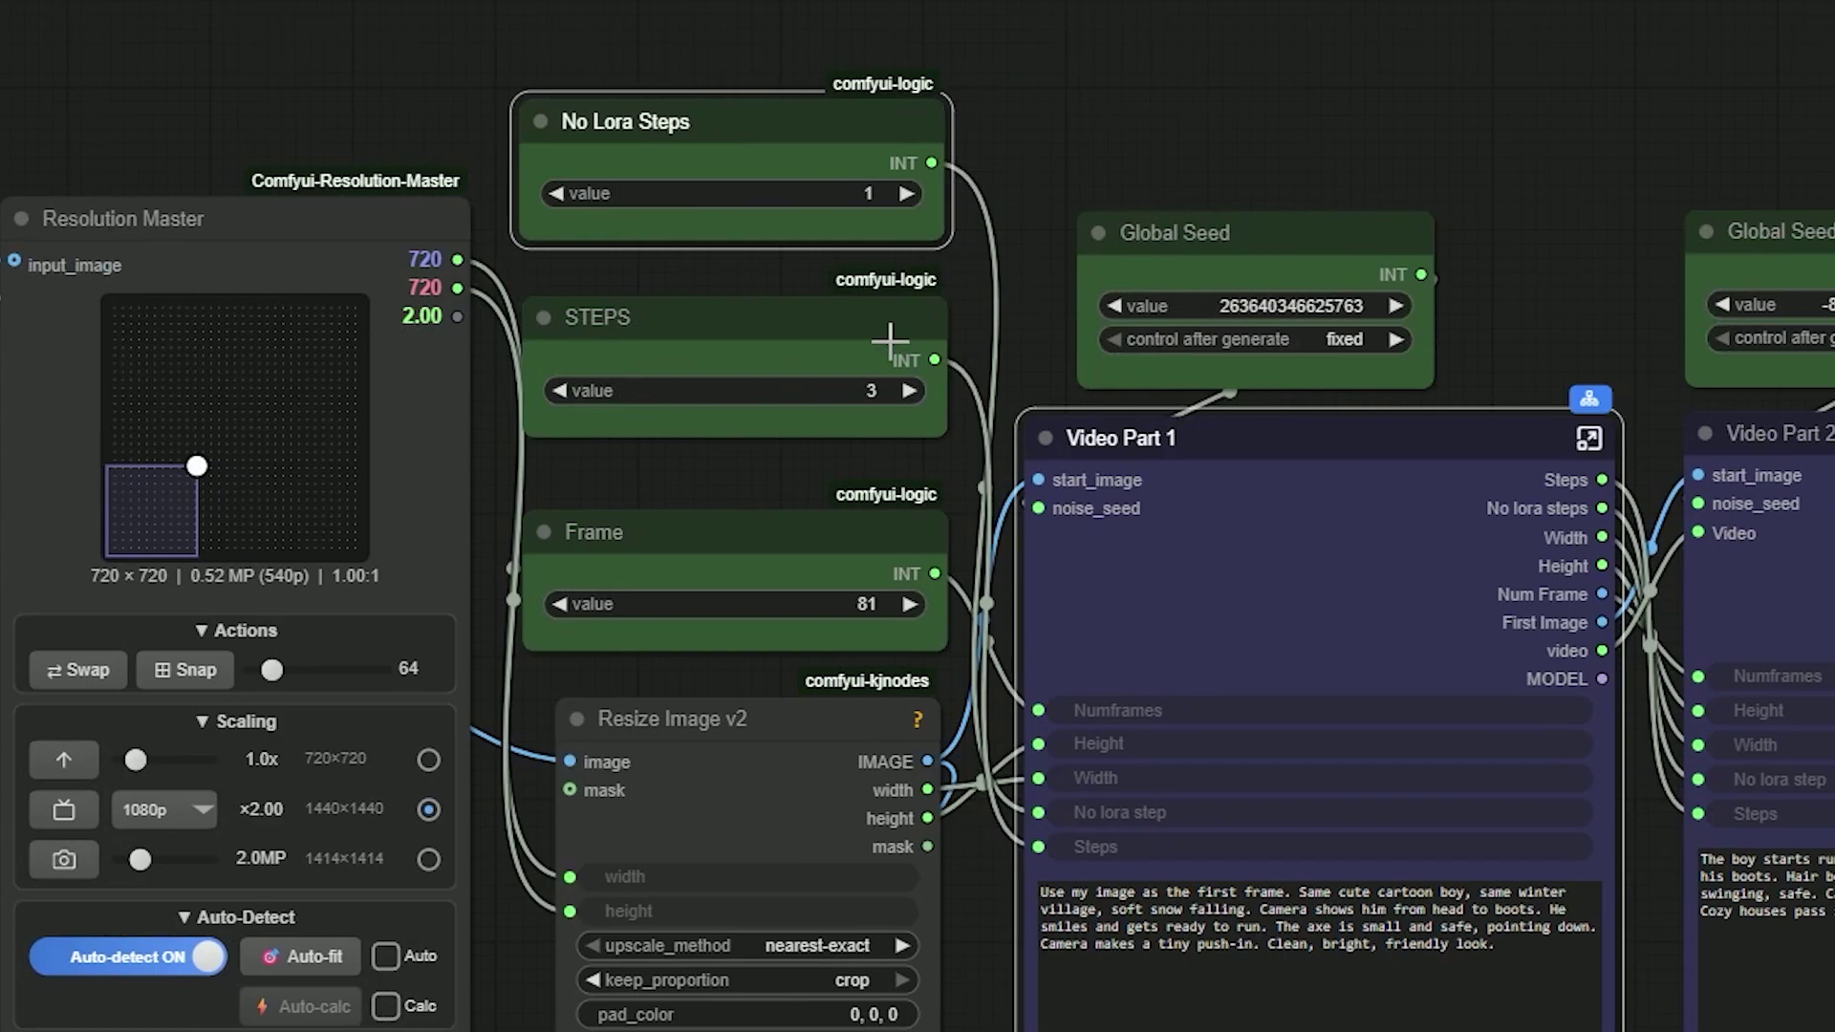
{"action": "left_click", "coordinate": [989, 361]}
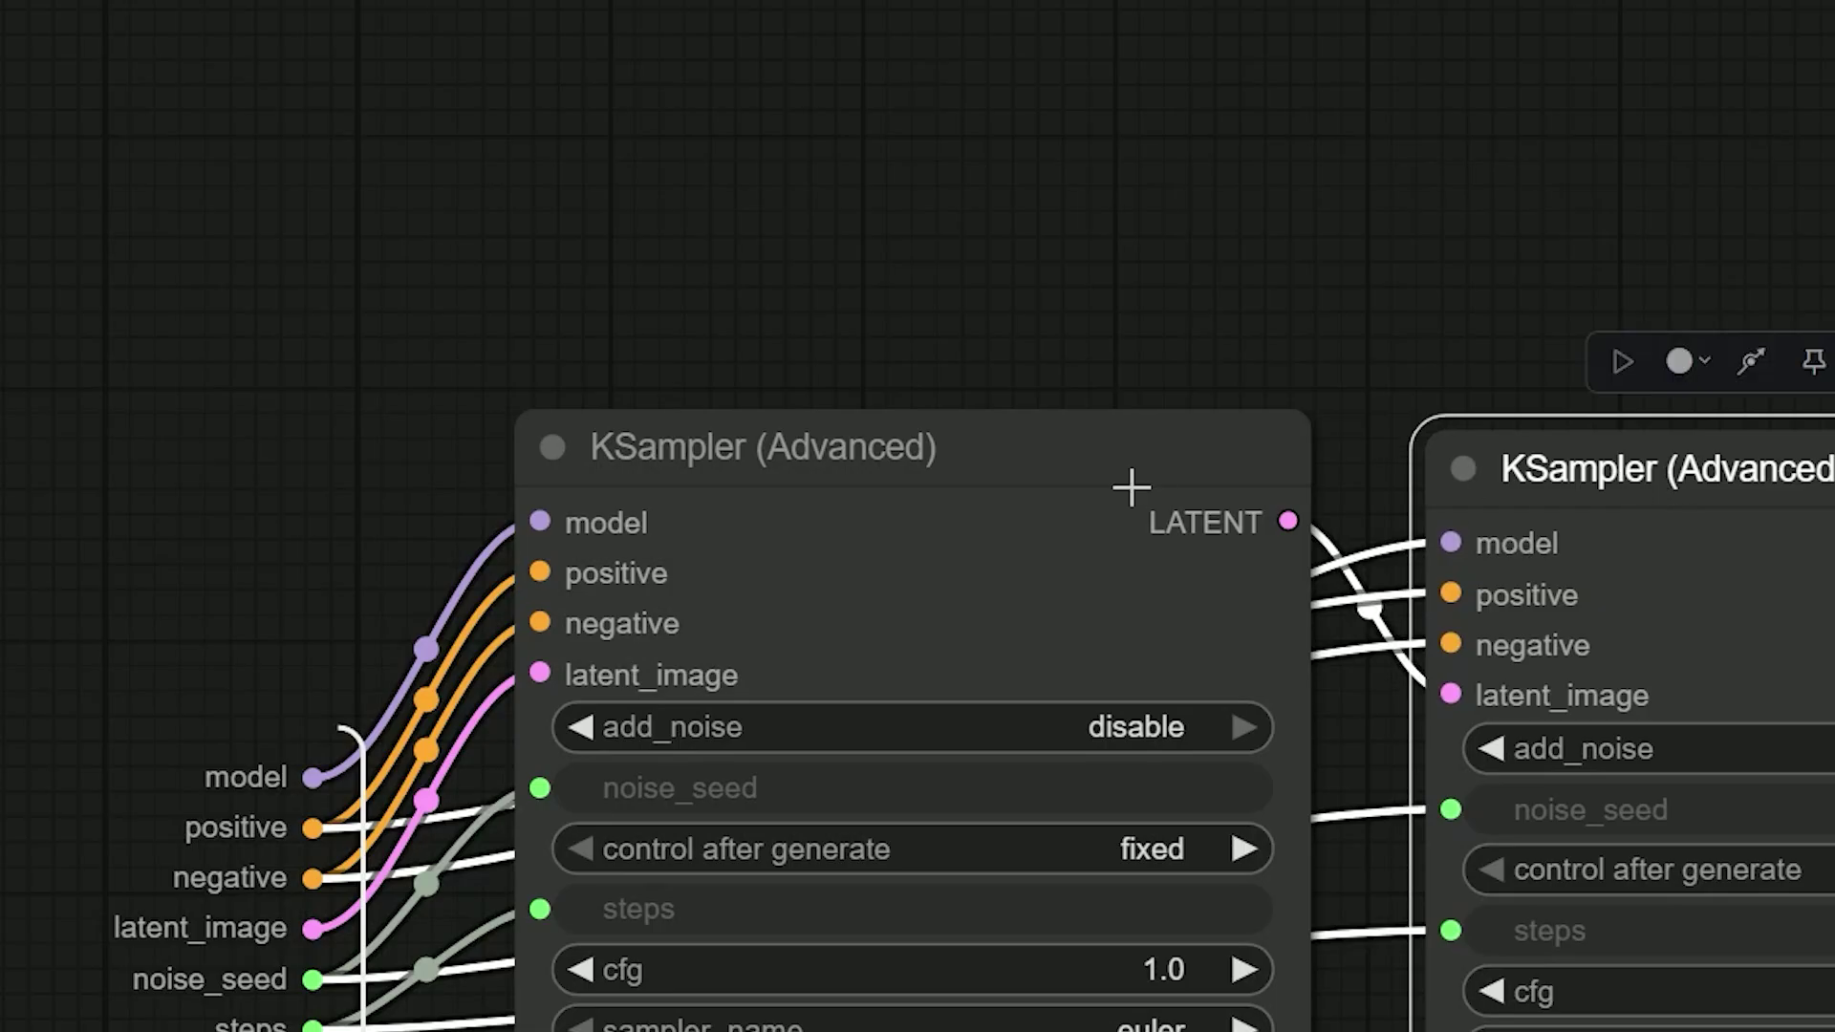
- Inspect the chained KSampler (Advanced) nodes in the subgraph and return to the No Lora Steps and STEPS nodes
{"action": "left_click", "coordinate": [1700, 491]}
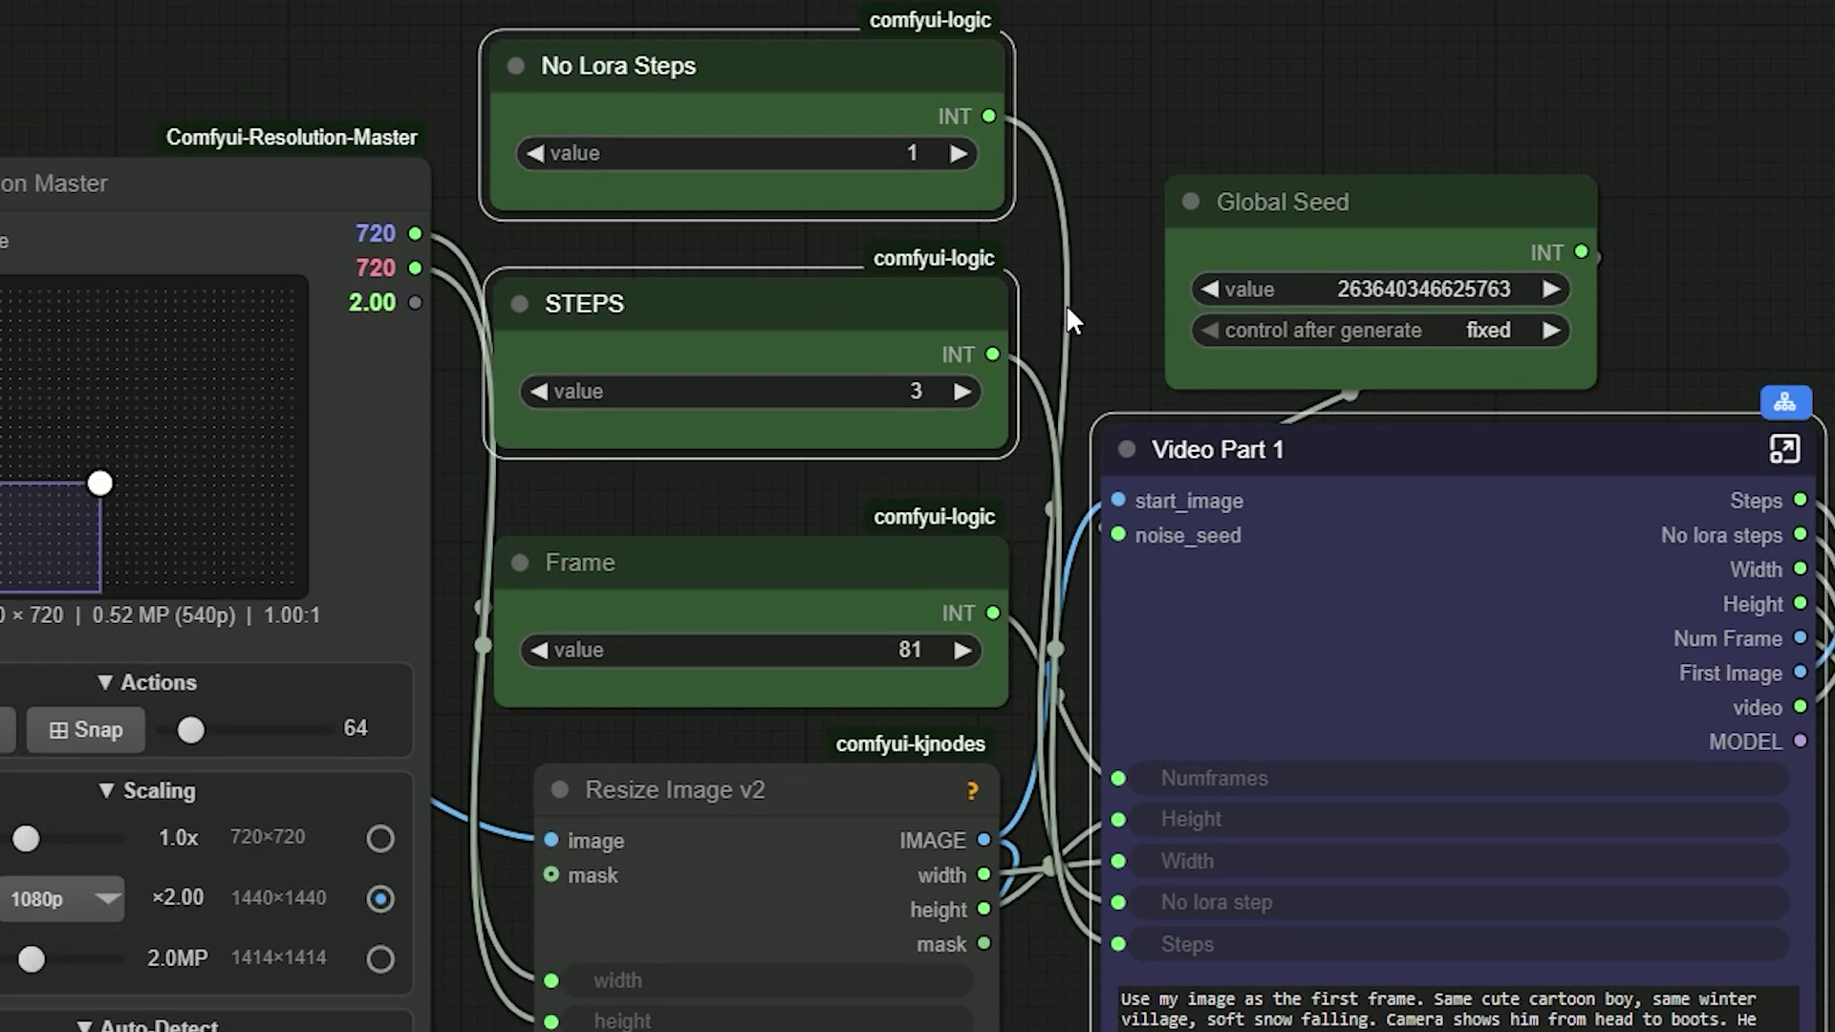
{"action": "left_click_drag", "start_coordinate": [819, 25], "coordinate": [861, 71]}
{"action": "scroll", "coordinate": [1003, 143], "scroll_direction": "up", "scroll_amount": 2}
{"action": "left_click", "coordinate": [813, 348]}
{"action": "scroll", "coordinate": [744, 627], "scroll_direction": "down", "scroll_amount": 1}
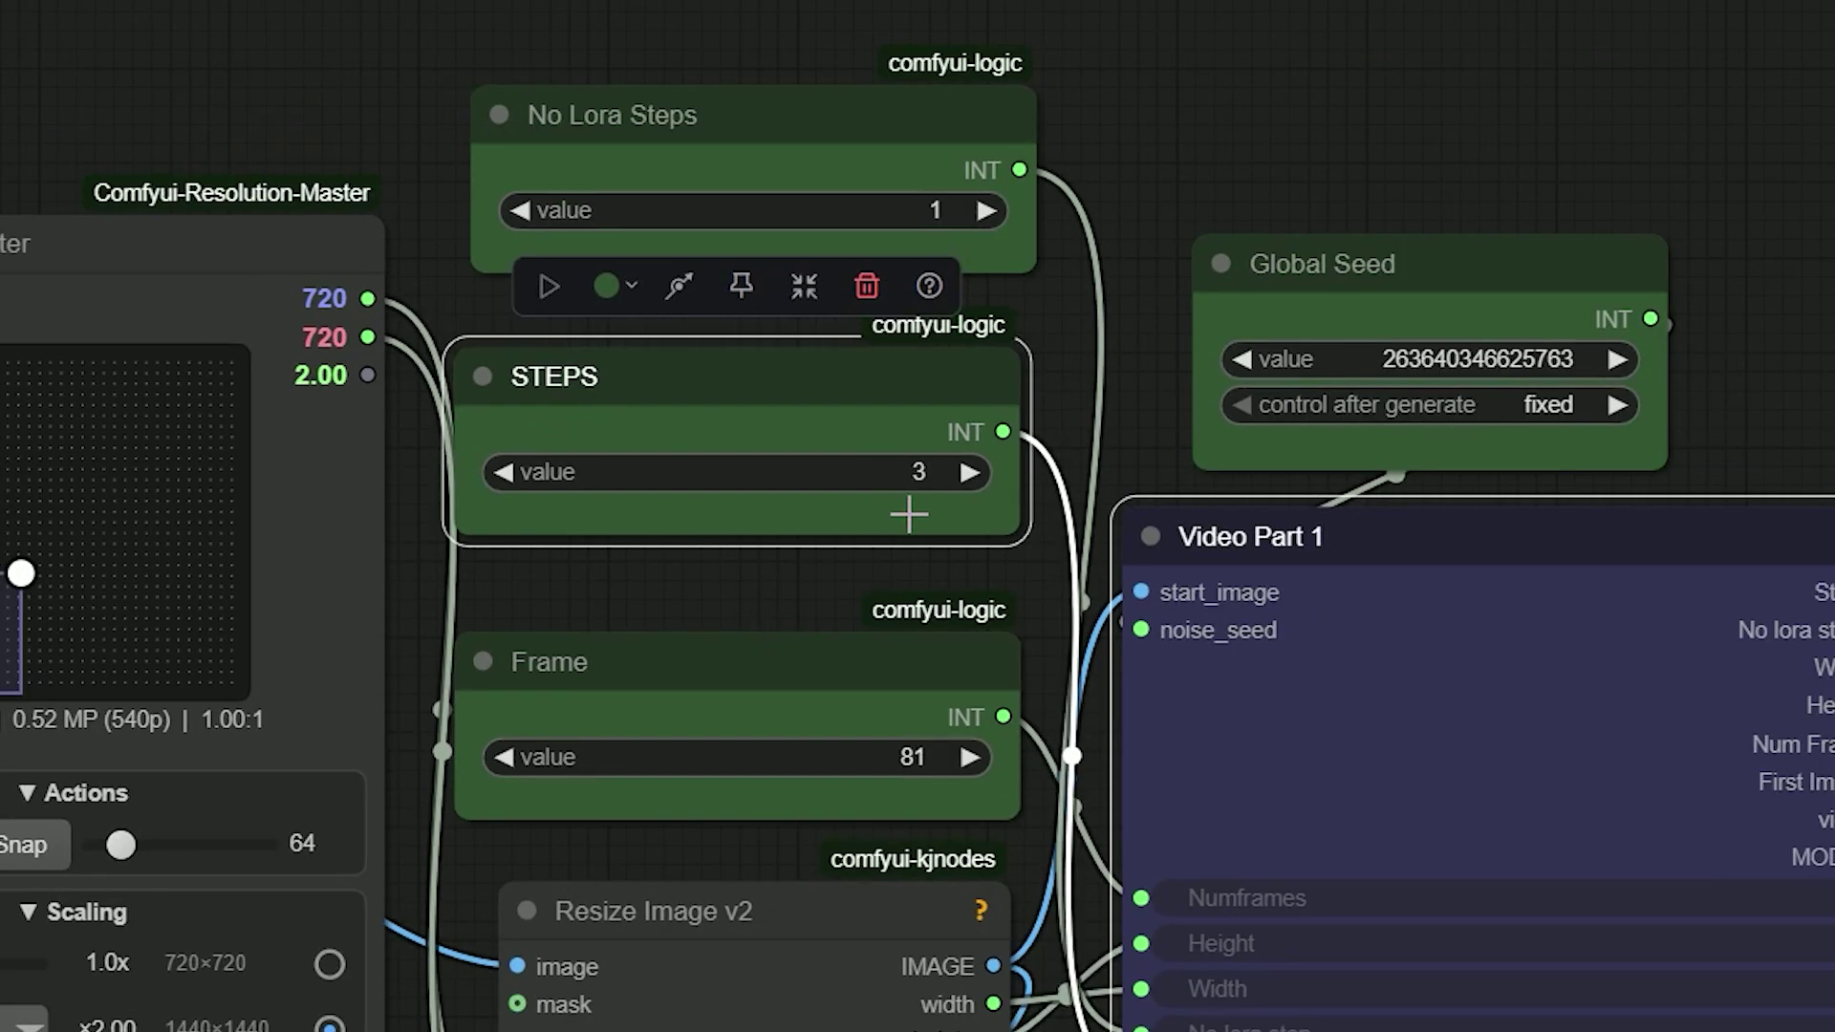
{"action": "scroll", "coordinate": [909, 514], "scroll_direction": "down", "scroll_amount": 2}
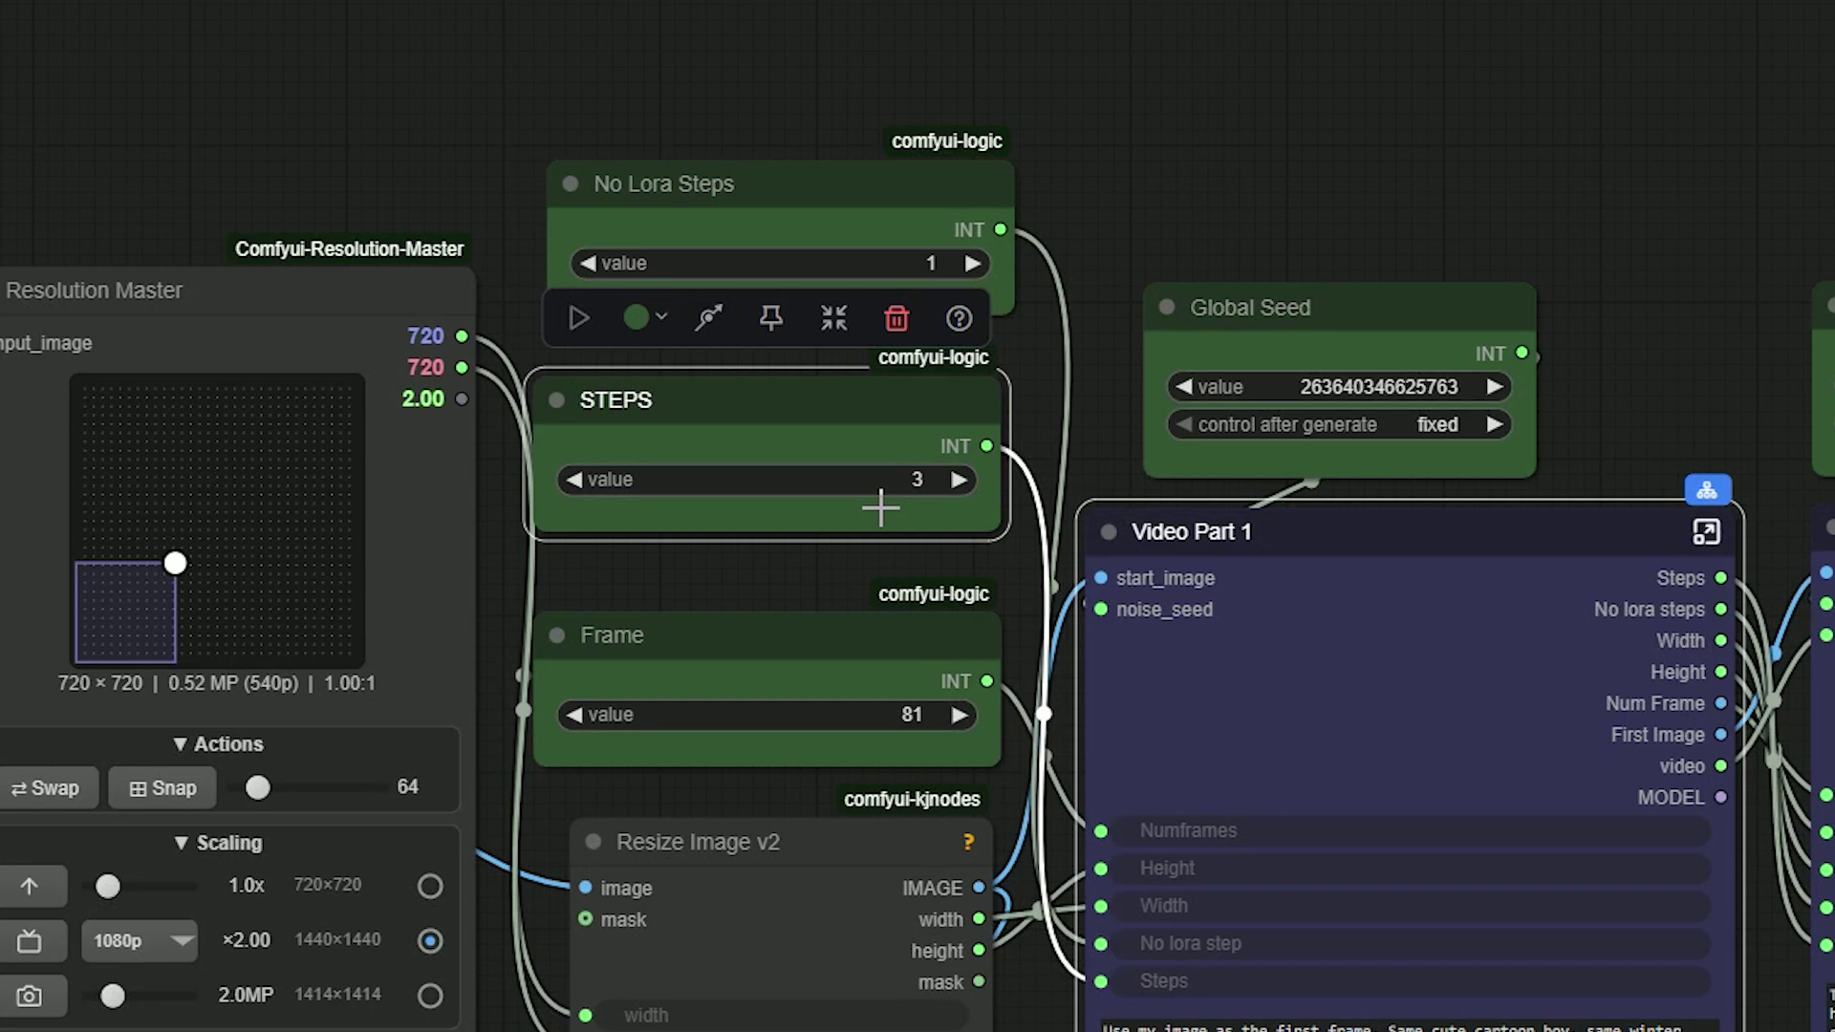
{"action": "left_click", "coordinate": [847, 203]}
{"action": "left_click", "coordinate": [802, 392]}
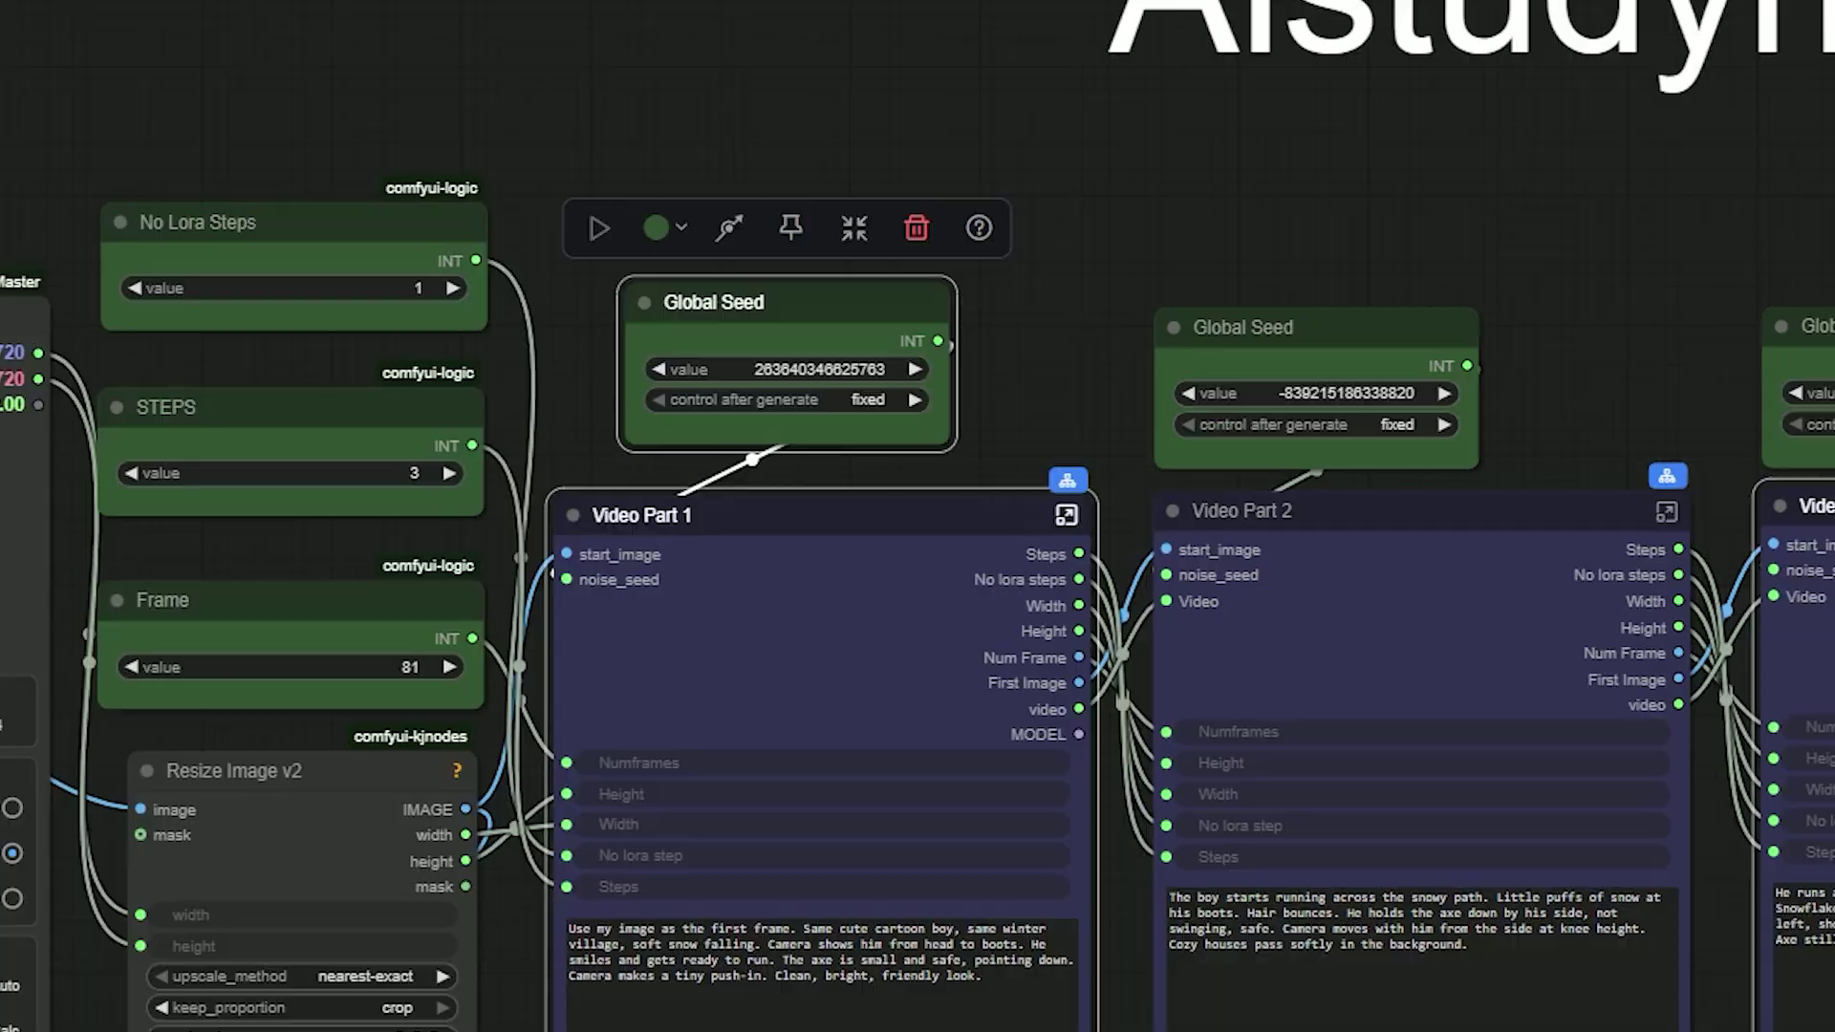
- Go through the Video Part 1, 2 and 3 nodes and examine how they are chained
{"action": "left_click", "coordinate": [1816, 511]}
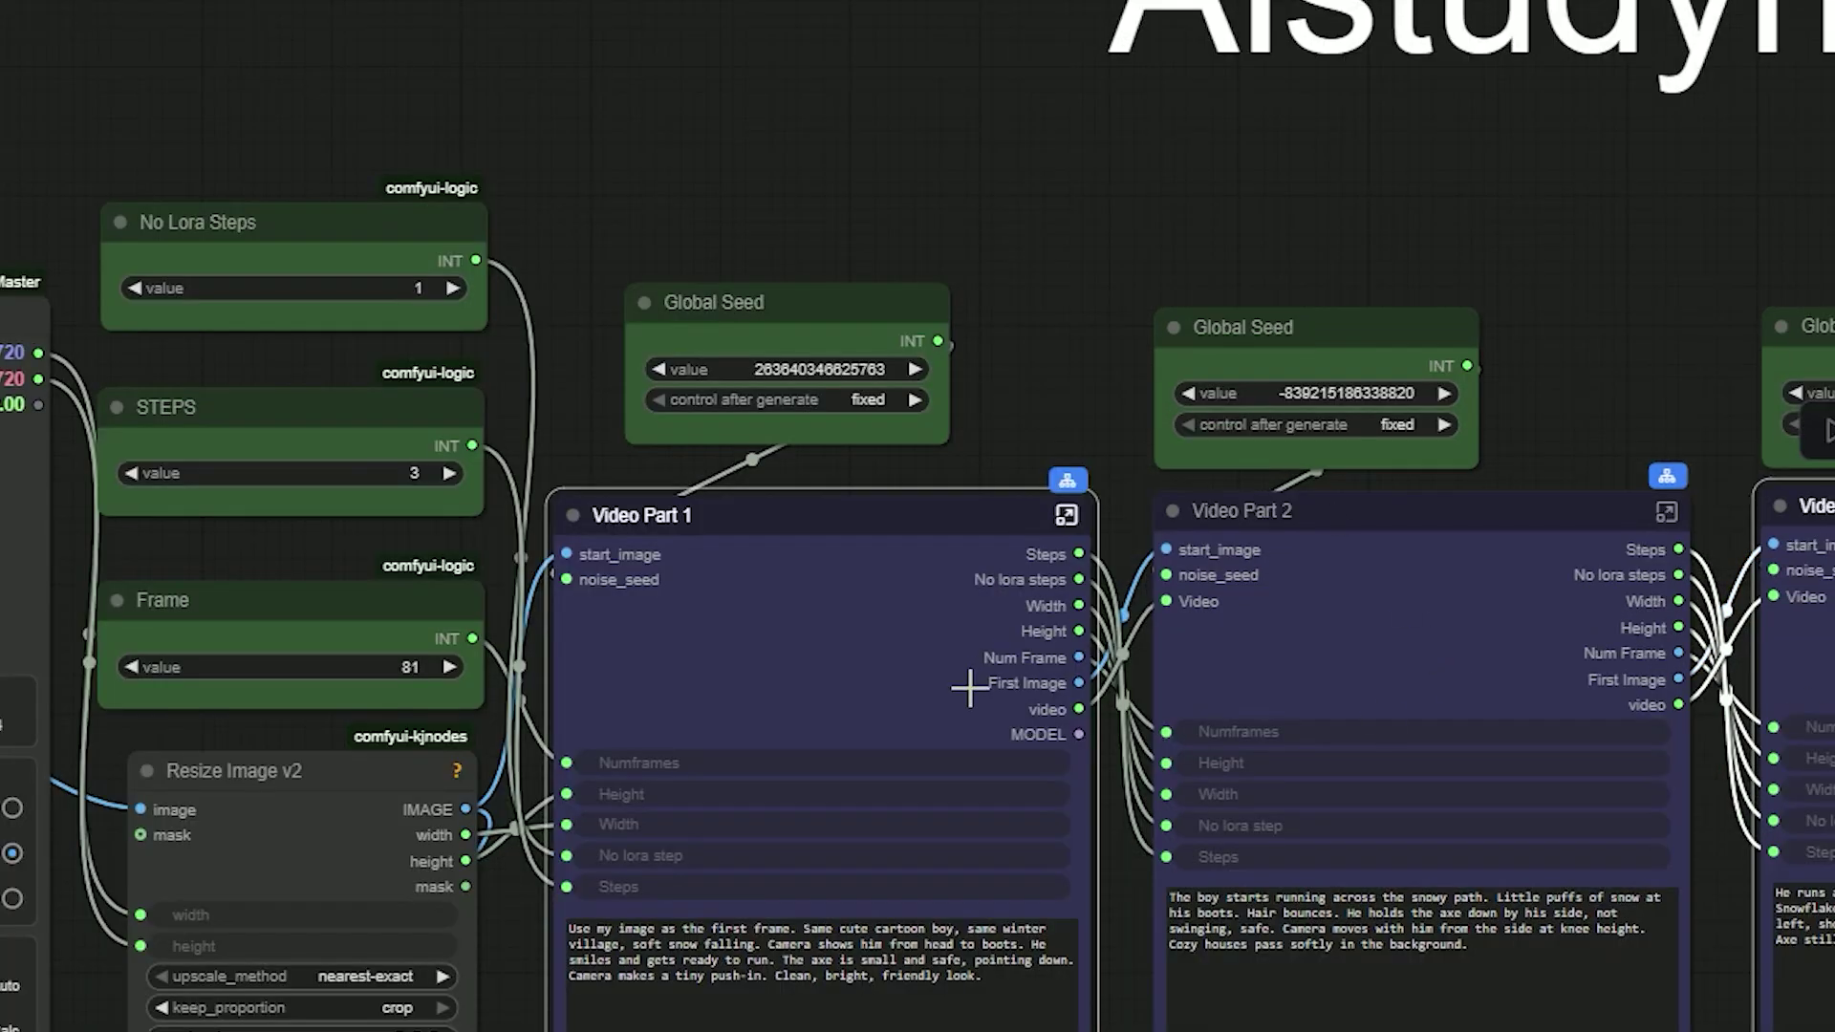
{"action": "left_click", "coordinate": [1013, 550]}
{"action": "left_click", "coordinate": [1372, 541]}
{"action": "left_click", "coordinate": [1816, 535]}
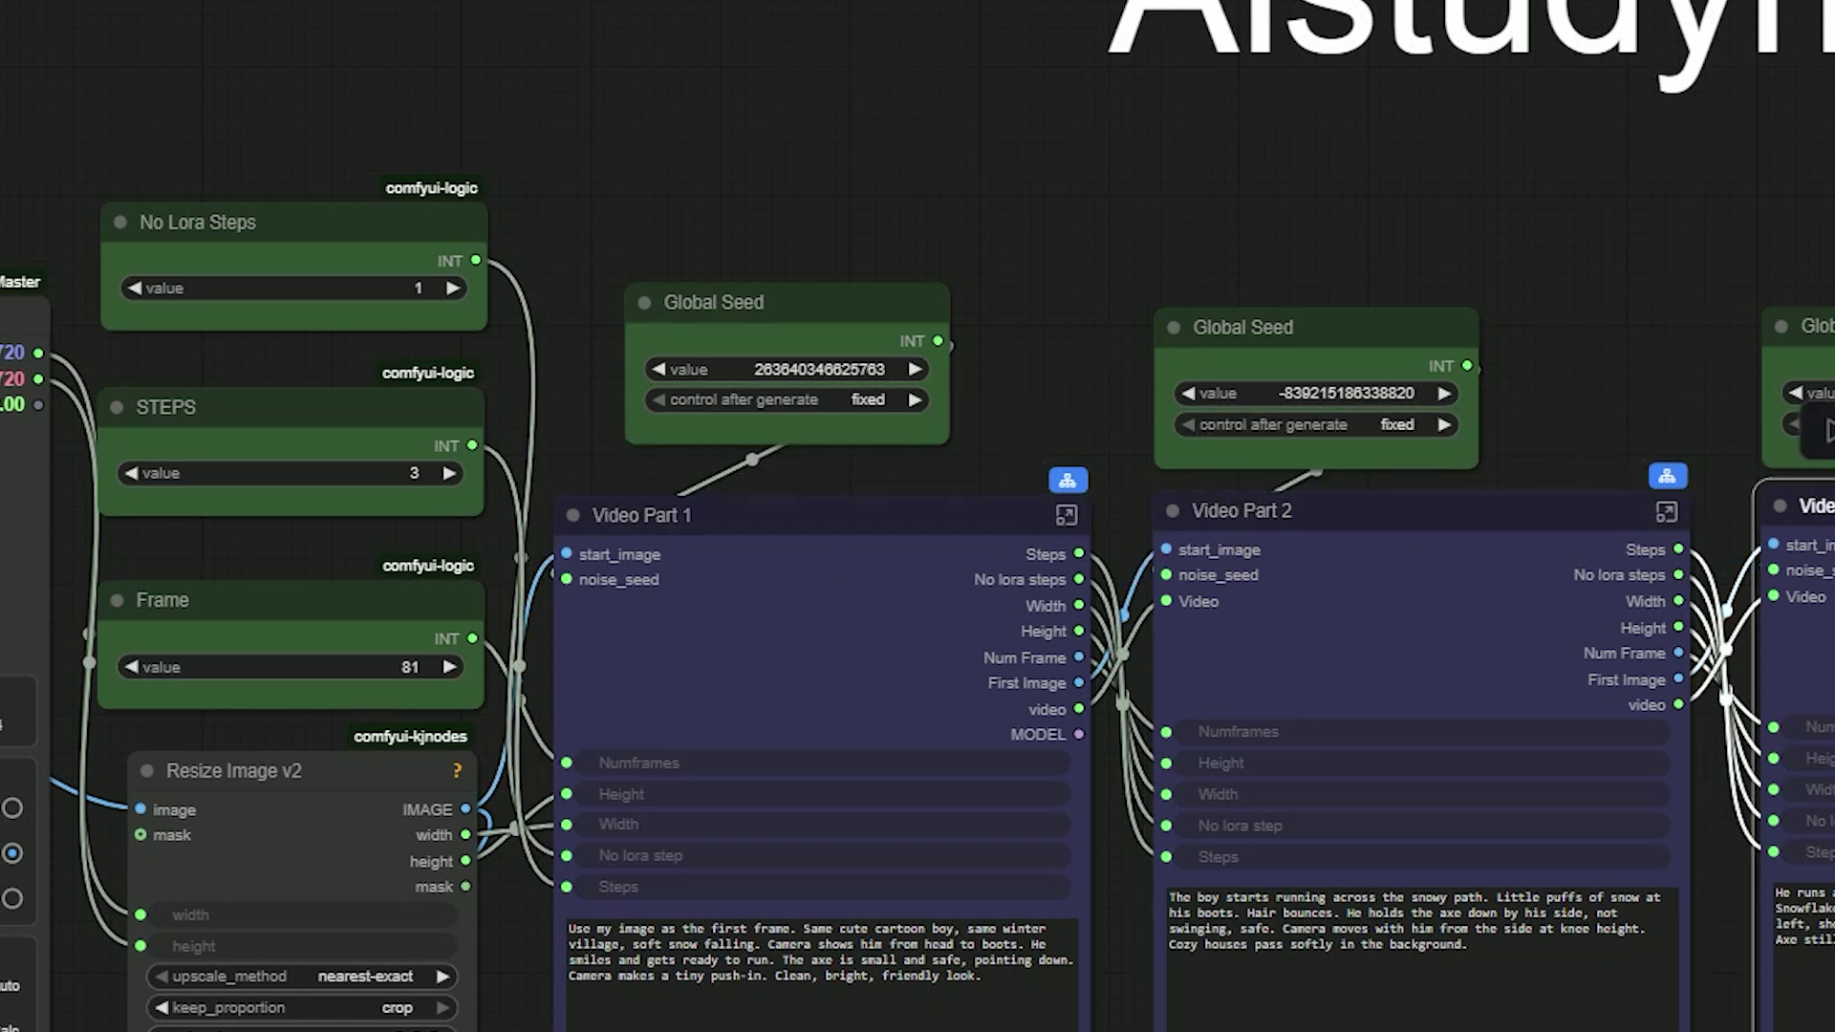
{"action": "left_click", "coordinate": [1830, 544]}
- Set control after generate to fixed on Video Part 1's Global Seed and check the same setting for Video Part 2
{"action": "left_click", "coordinate": [865, 400]}
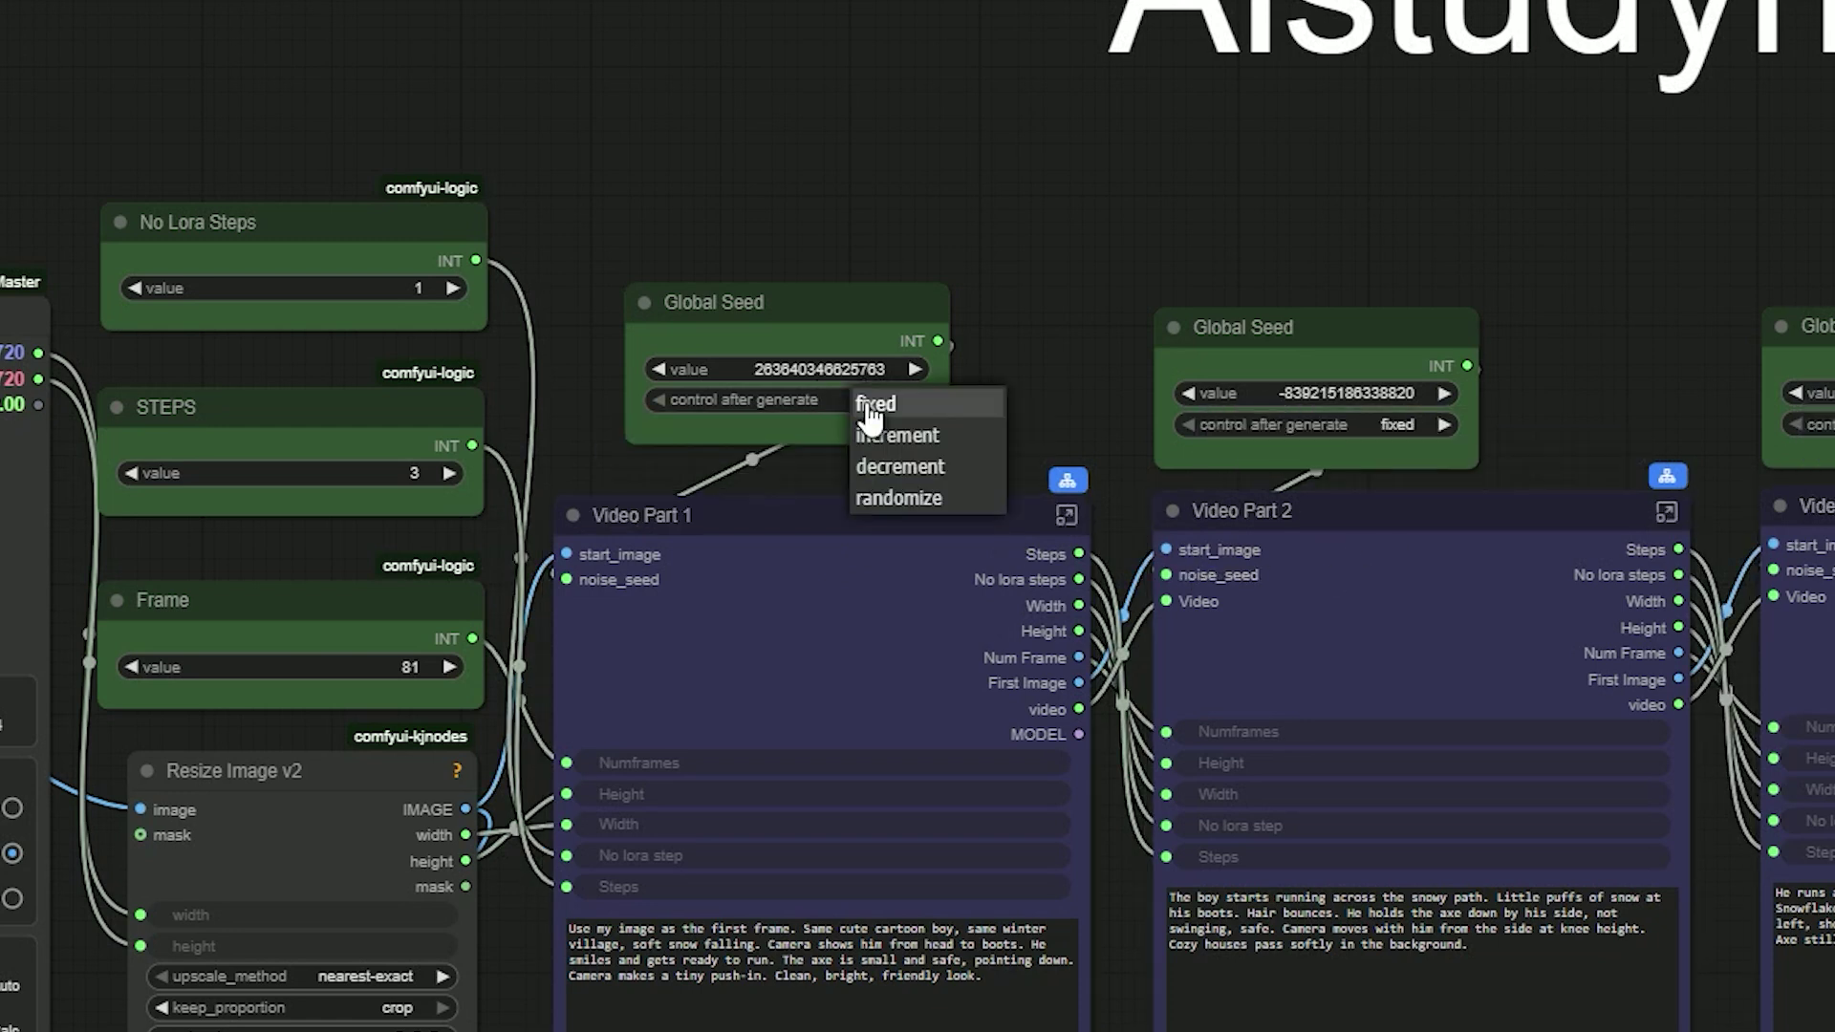
{"action": "left_click", "coordinate": [870, 406]}
{"action": "left_click_drag", "start_coordinate": [1051, 449], "coordinate": [870, 416]}
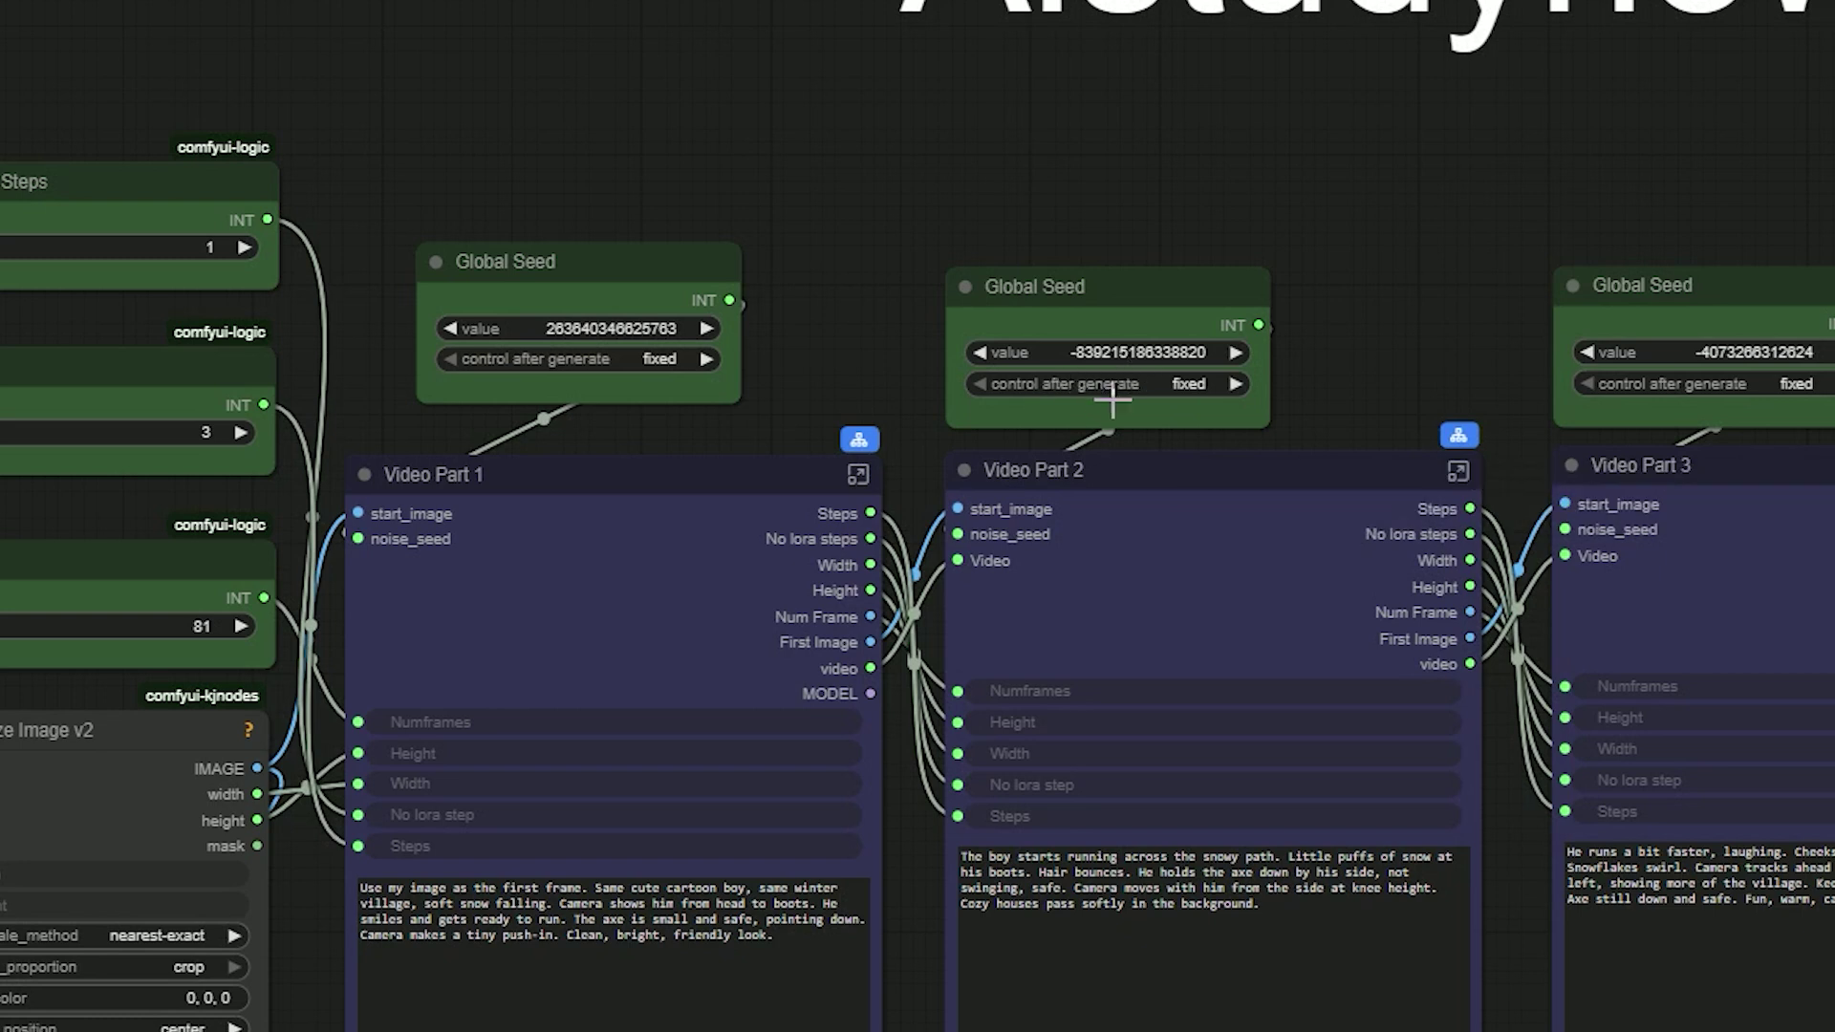
{"action": "left_click", "coordinate": [1194, 387]}
- Read through Video Part 1's prompt, covering the character, winter setting, camera framing and axe description
{"action": "left_click_drag", "start_coordinate": [419, 1031], "coordinate": [1008, 865]}
{"action": "scroll", "coordinate": [1103, 845], "scroll_direction": "up", "scroll_amount": 3}
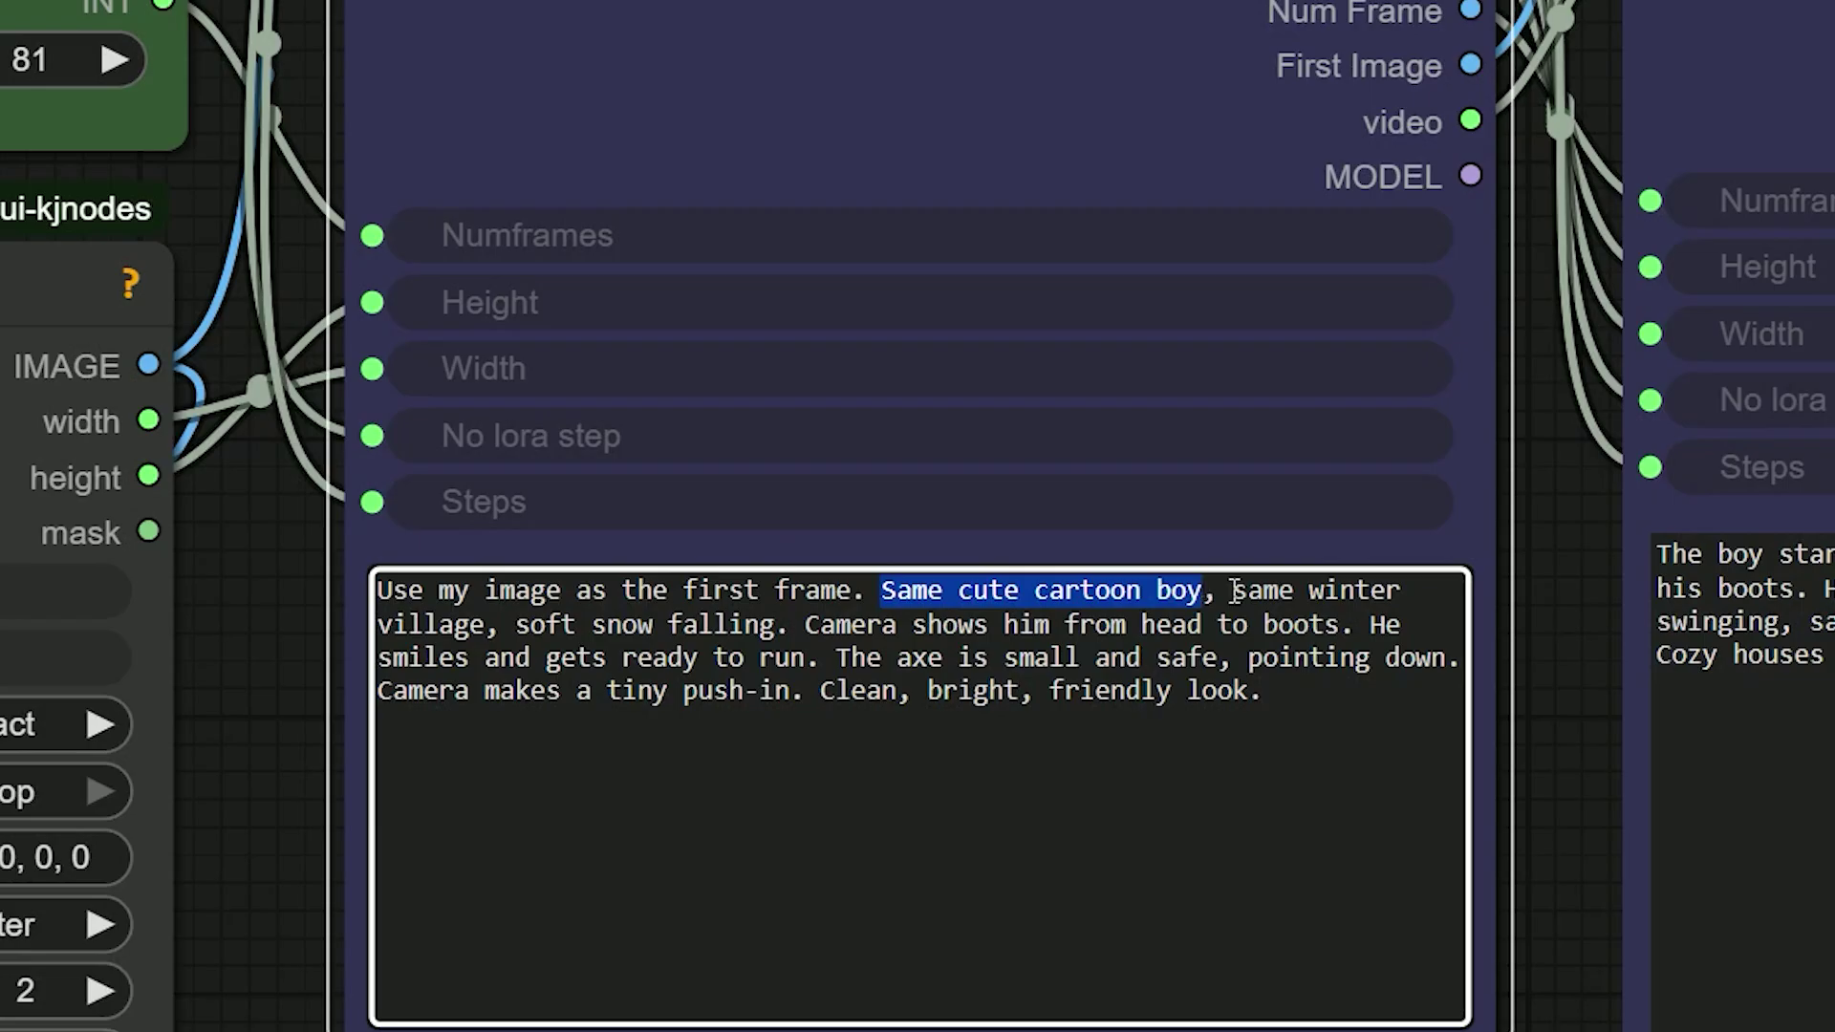
{"action": "left_click", "coordinate": [1248, 592]}
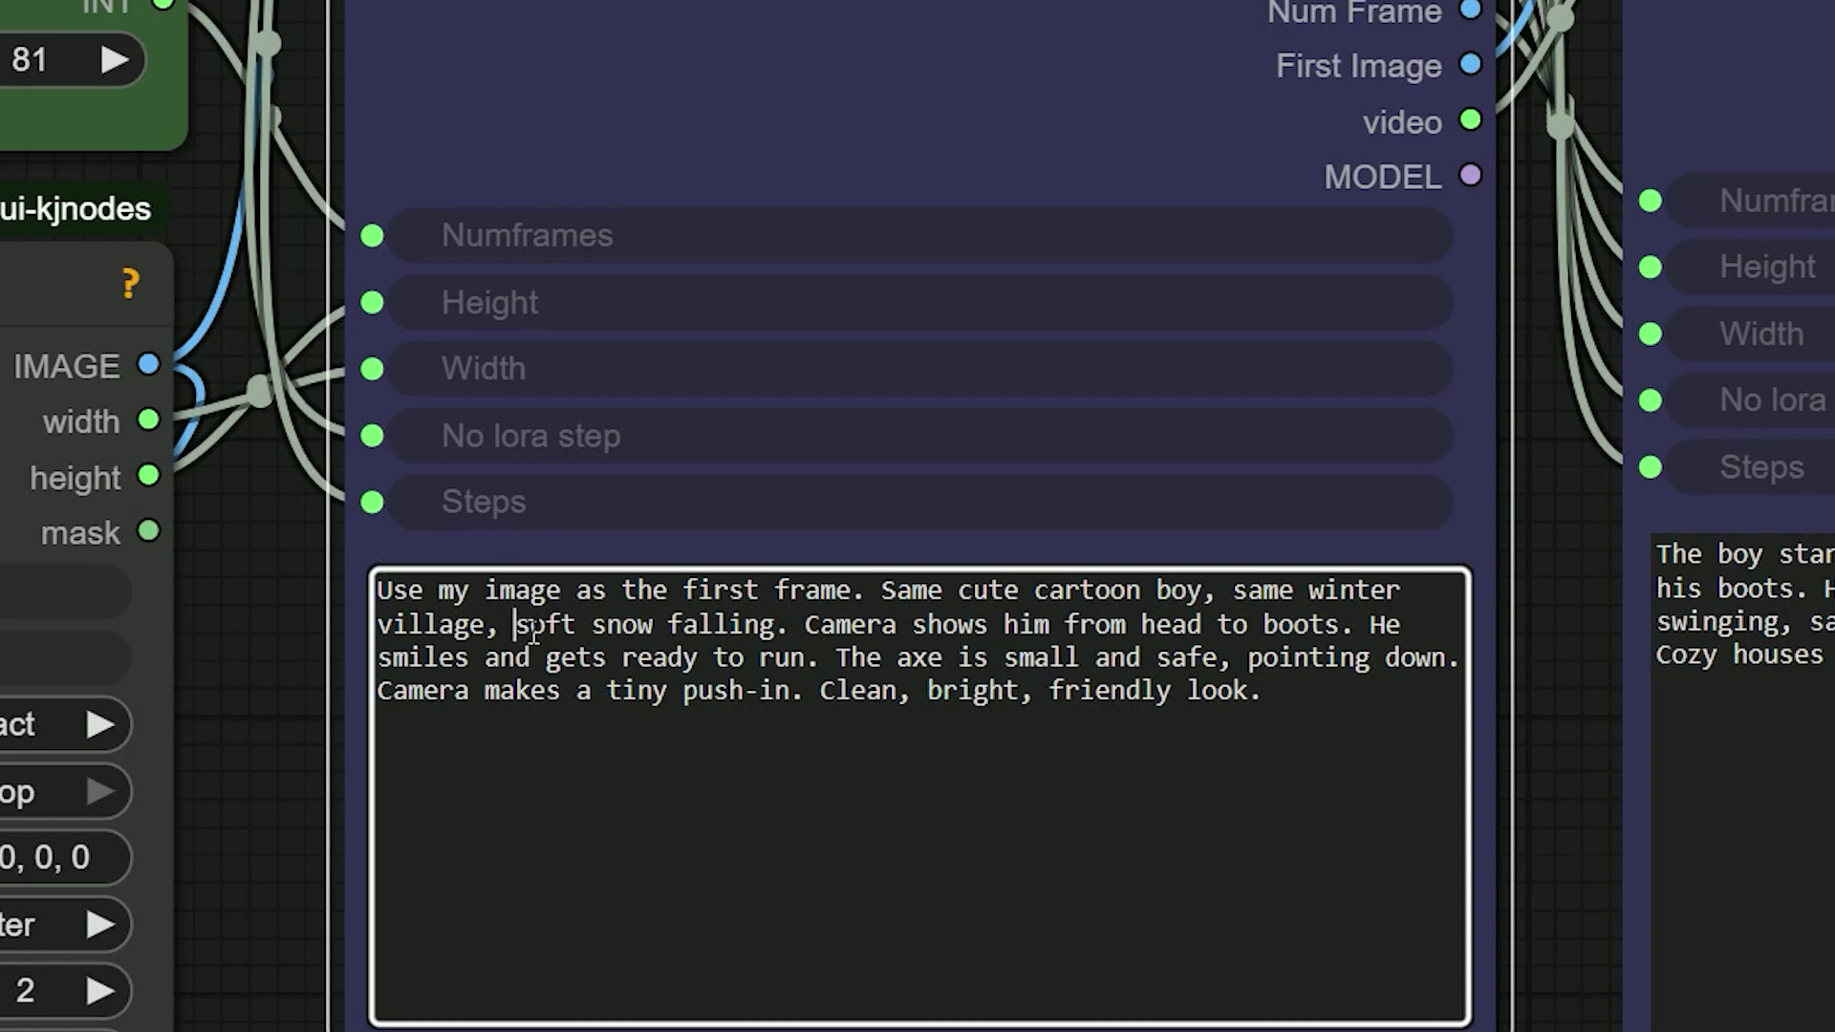
{"action": "left_click_drag", "start_coordinate": [515, 626], "coordinate": [1353, 635]}
{"action": "left_click_drag", "start_coordinate": [1202, 681], "coordinate": [1141, 682]}
{"action": "left_click_drag", "start_coordinate": [546, 673], "coordinate": [1397, 661]}
{"action": "left_click", "coordinate": [1129, 758]}
{"action": "scroll", "coordinate": [179, 770], "scroll_direction": "down", "scroll_amount": 3}
{"action": "left_click_drag", "start_coordinate": [232, 779], "coordinate": [283, 699]}
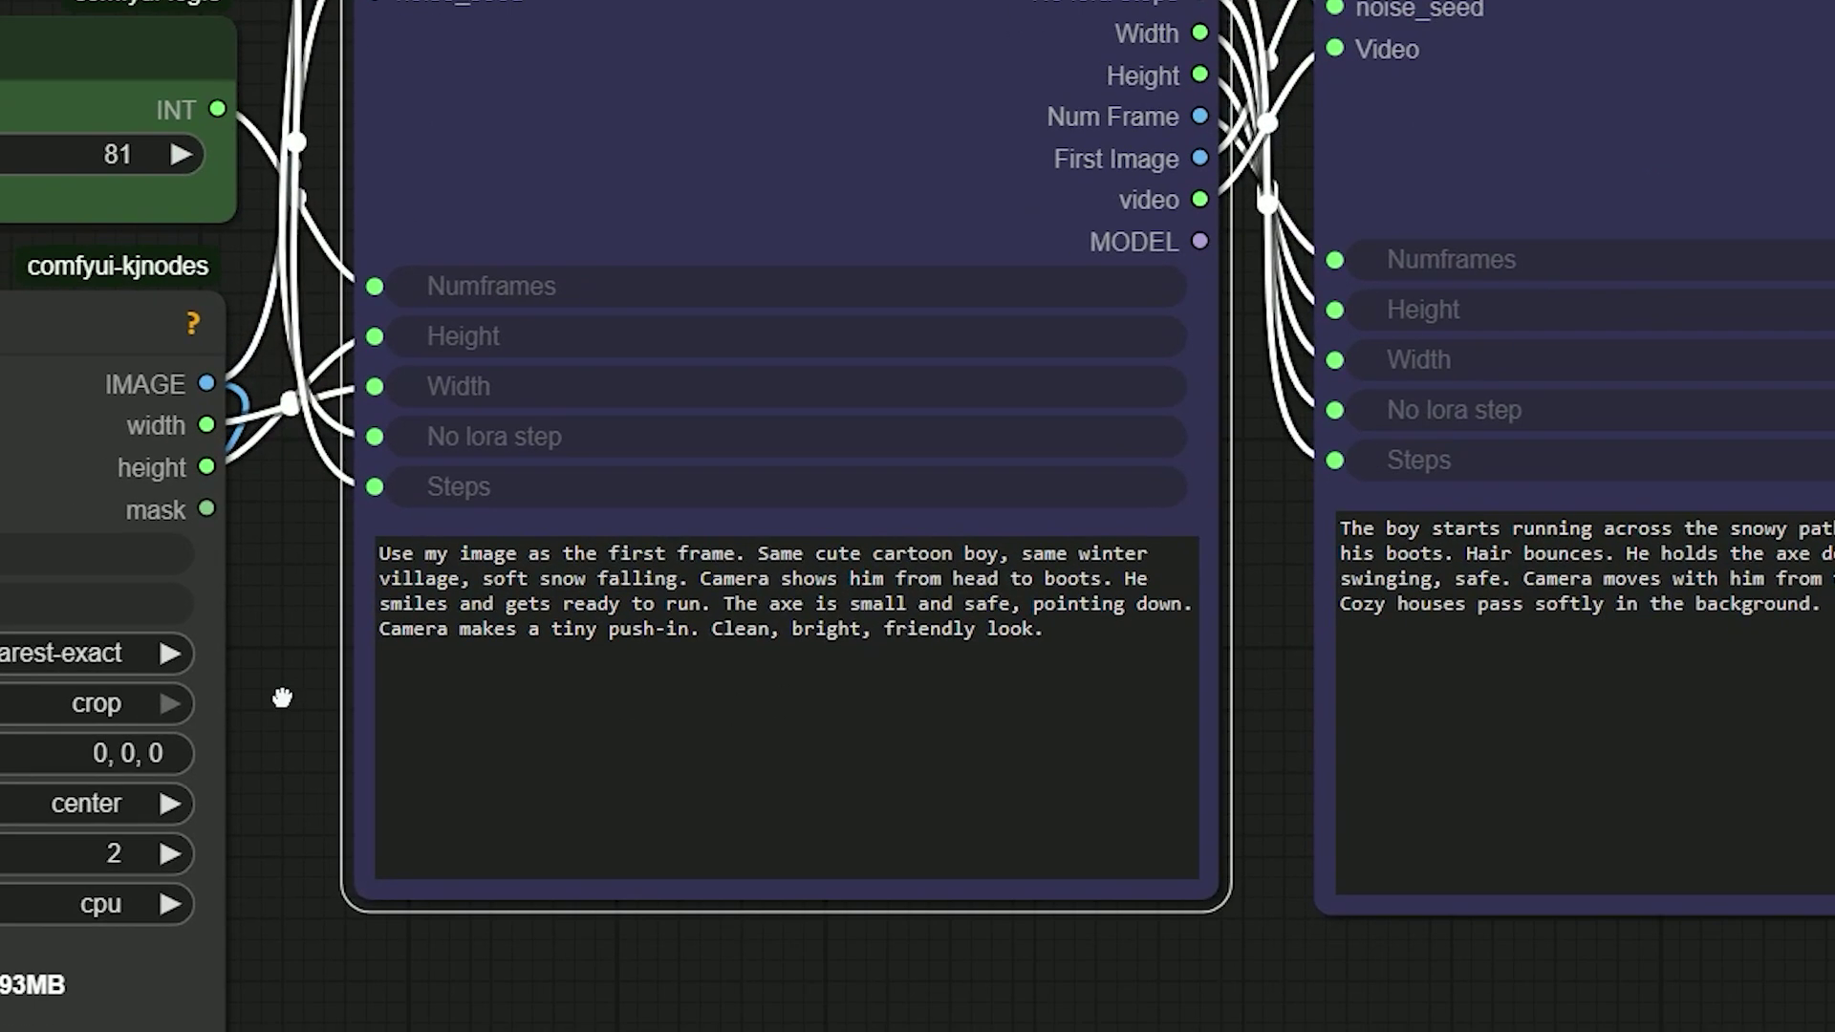
{"action": "left_click_drag", "start_coordinate": [472, 596], "coordinate": [821, 589]}
{"action": "left_click", "coordinate": [830, 611]}
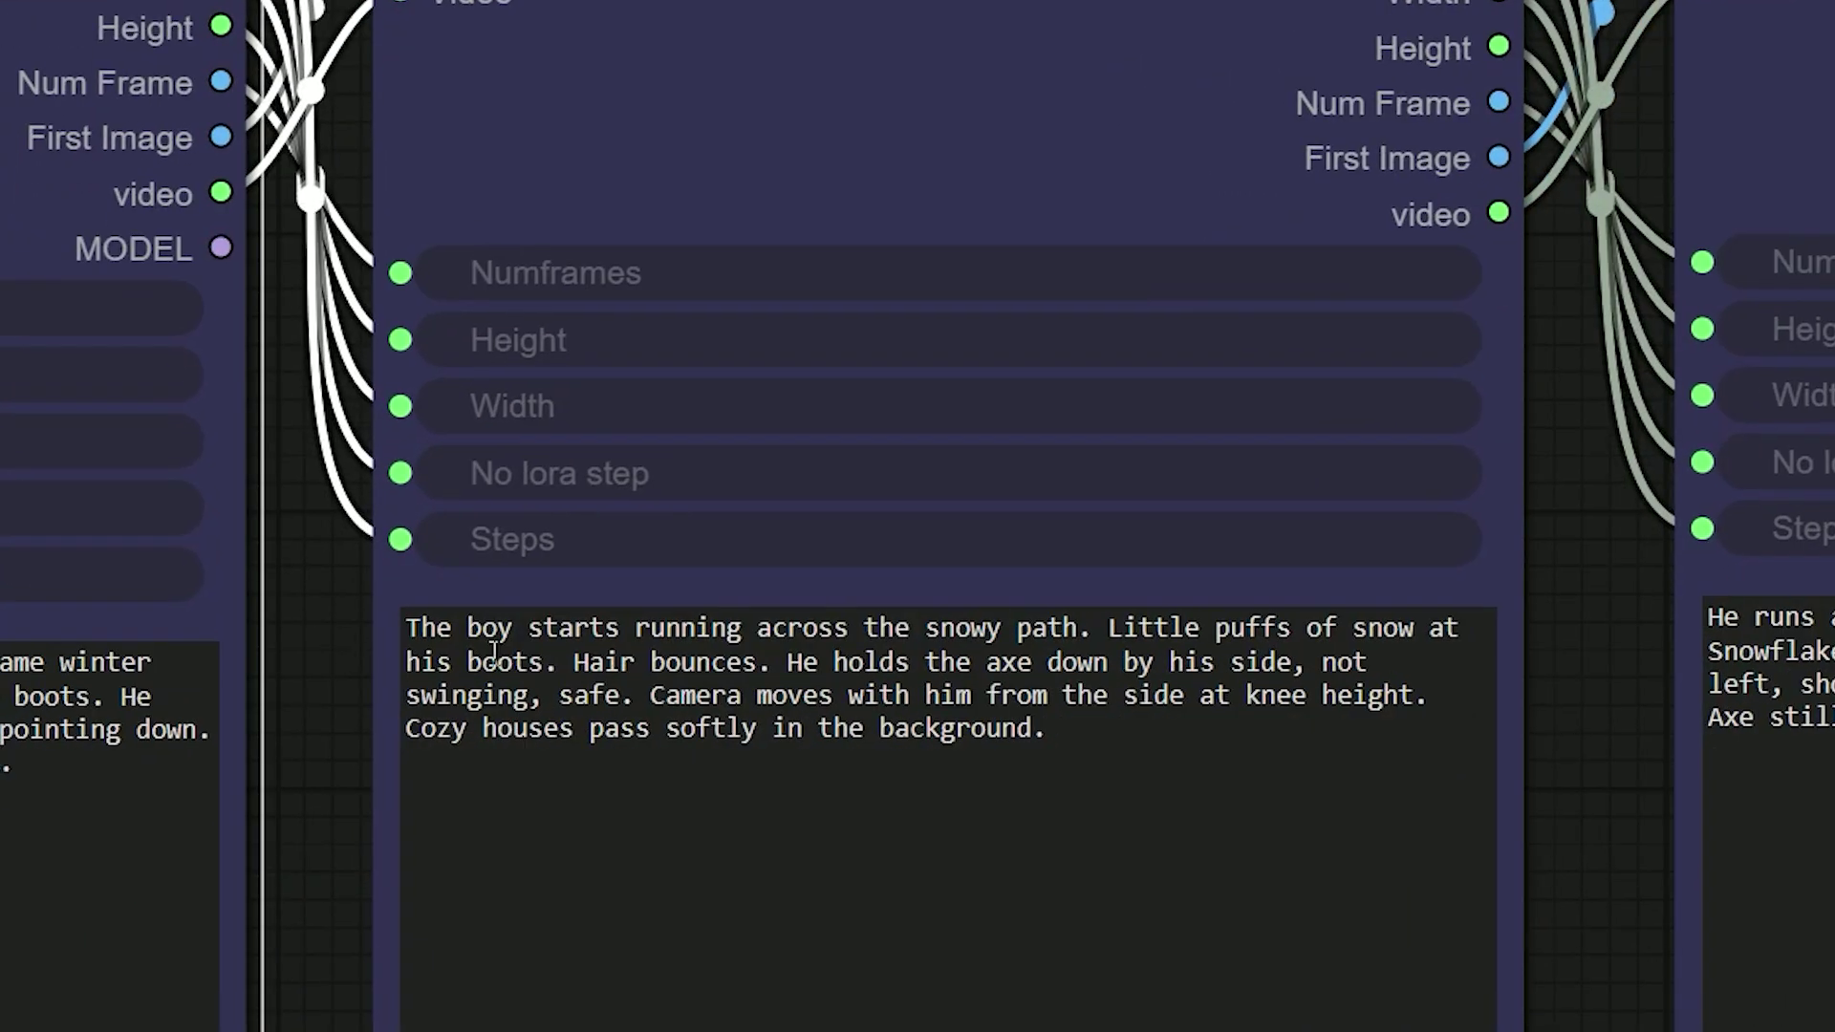
- Read through Video Part 2's prompt phrase by phrase and view the prompts of Video Part 3 and Video Part 4
{"action": "left_click_drag", "start_coordinate": [568, 629], "coordinate": [807, 639]}
{"action": "left_click", "coordinate": [953, 669]}
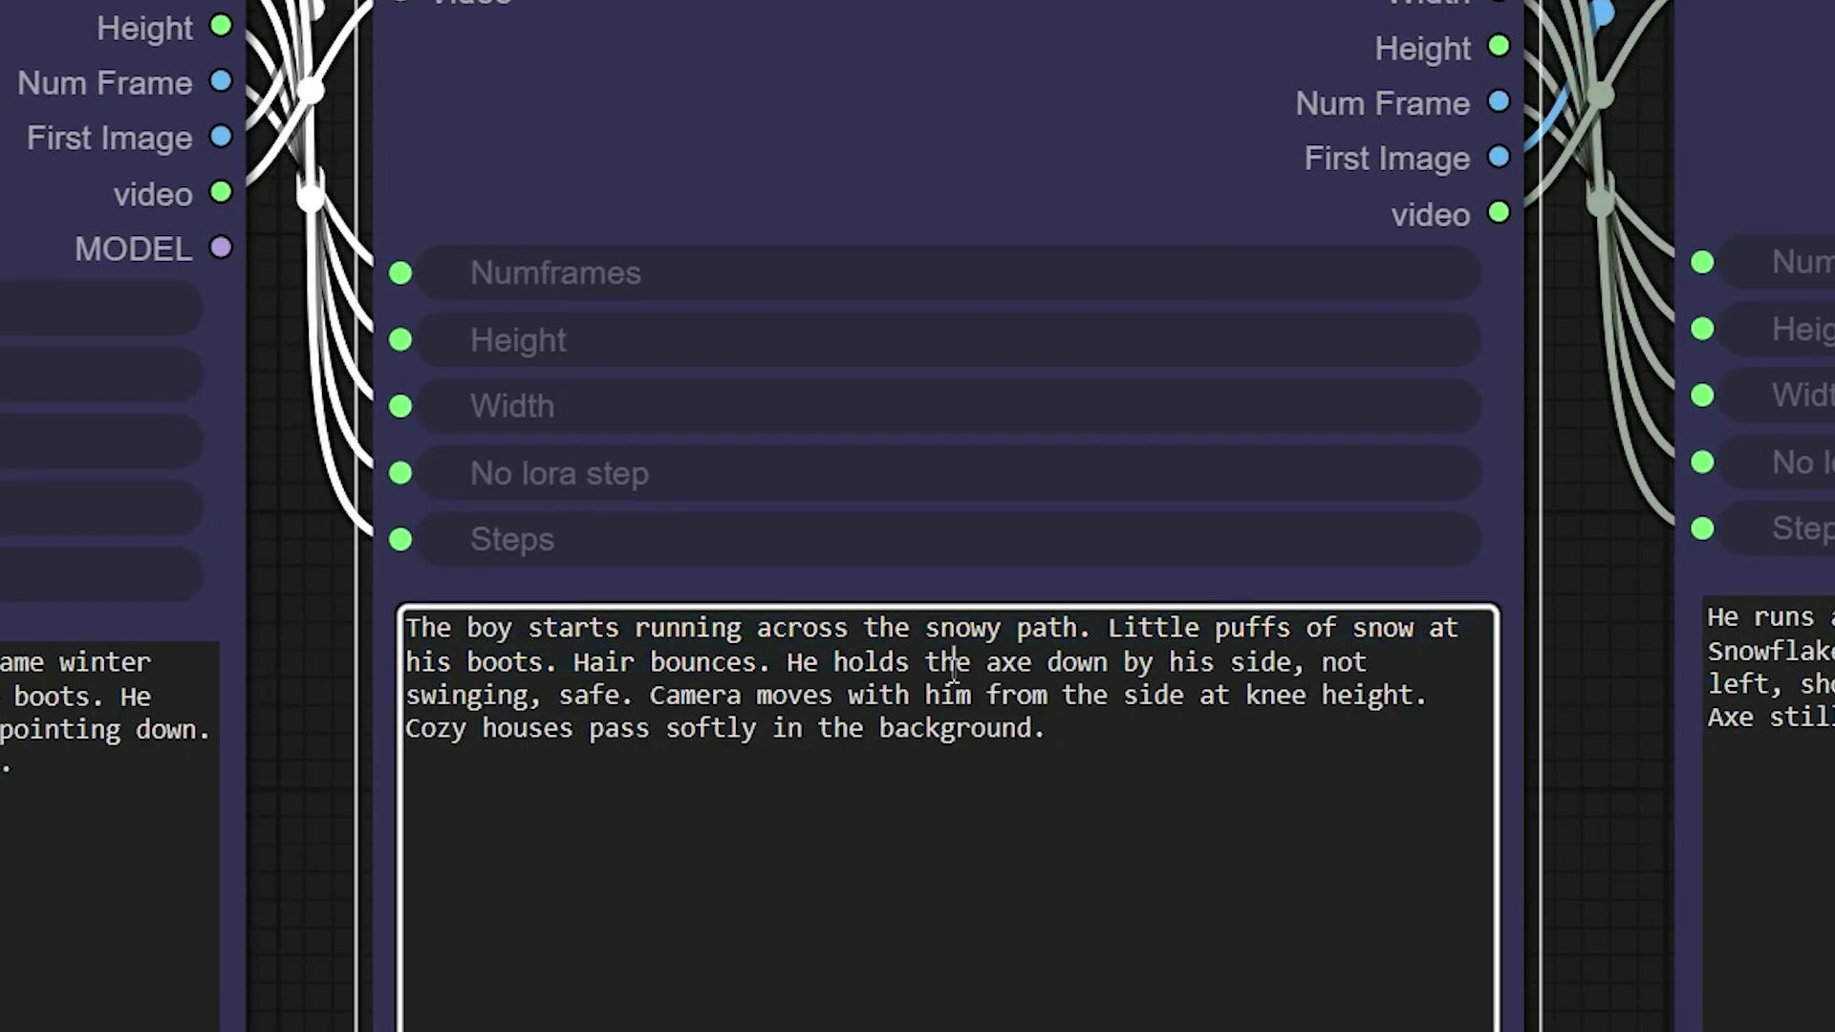
{"action": "left_click_drag", "start_coordinate": [1094, 628], "coordinate": [1365, 631]}
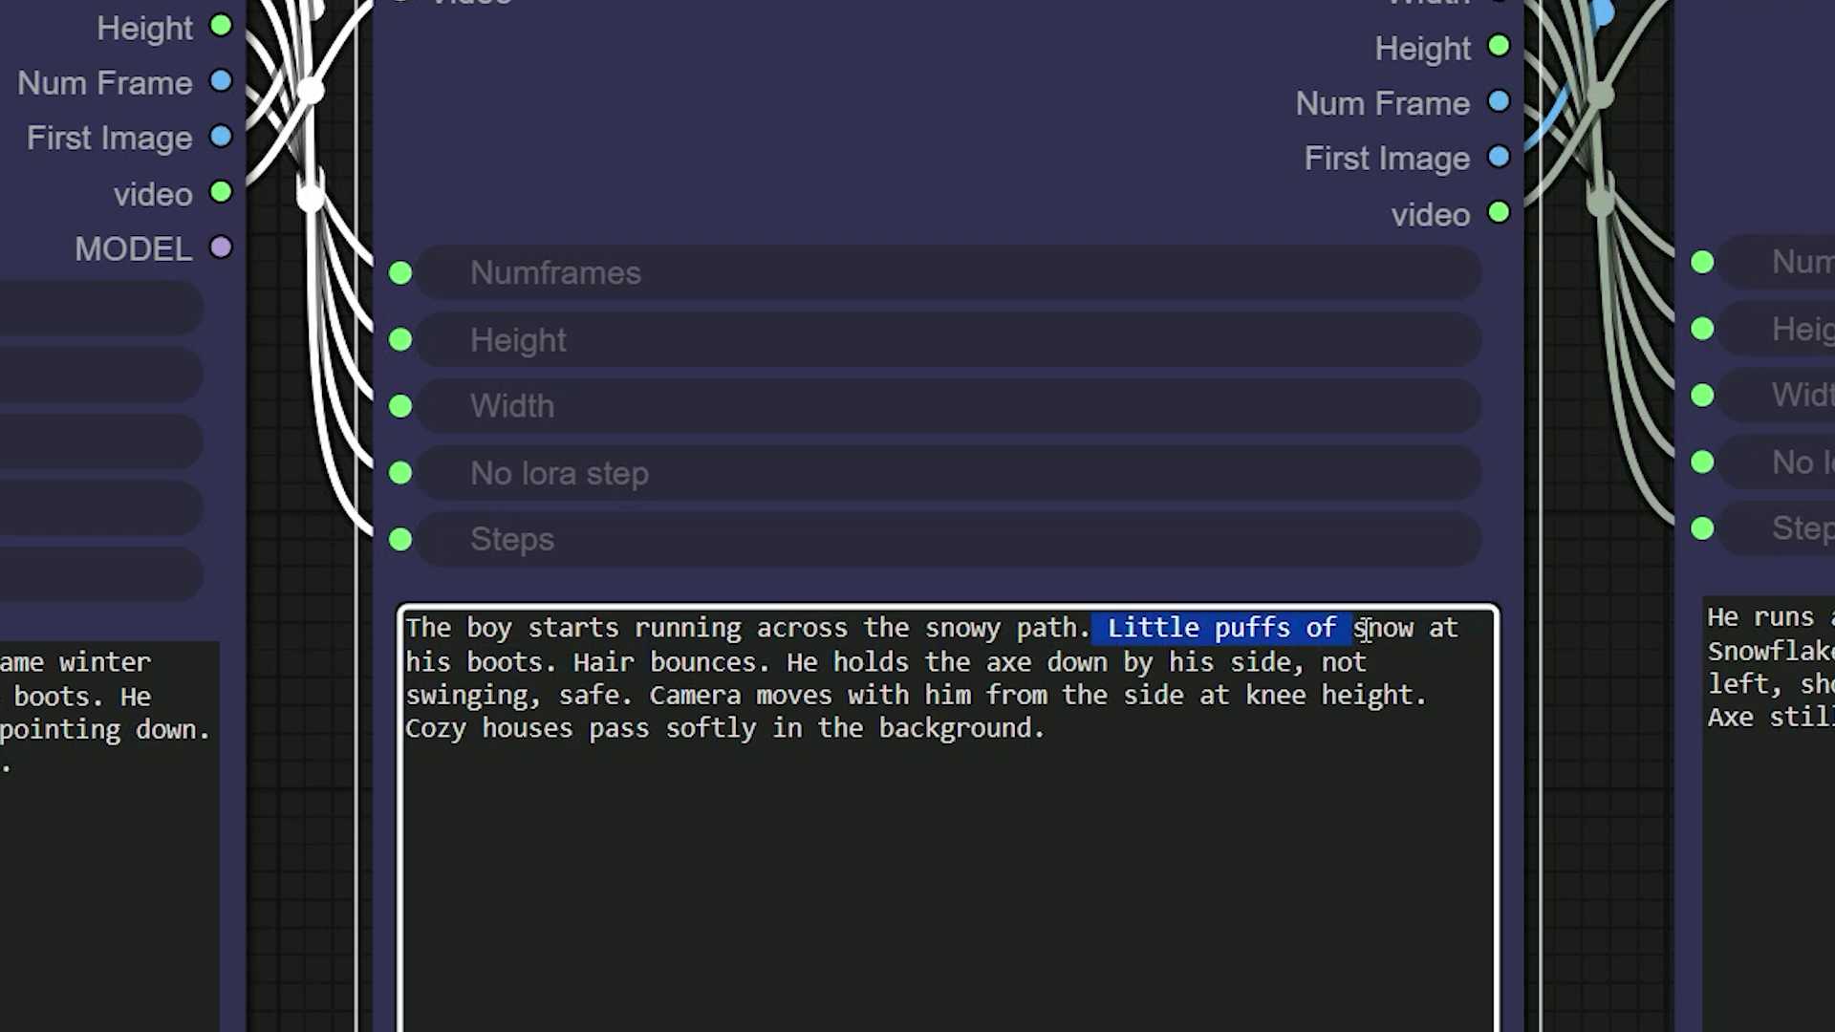
{"action": "left_click", "coordinate": [1430, 629]}
{"action": "left_click_drag", "start_coordinate": [587, 664], "coordinate": [1446, 663]}
{"action": "left_click", "coordinate": [801, 663]}
{"action": "left_click", "coordinate": [971, 729]}
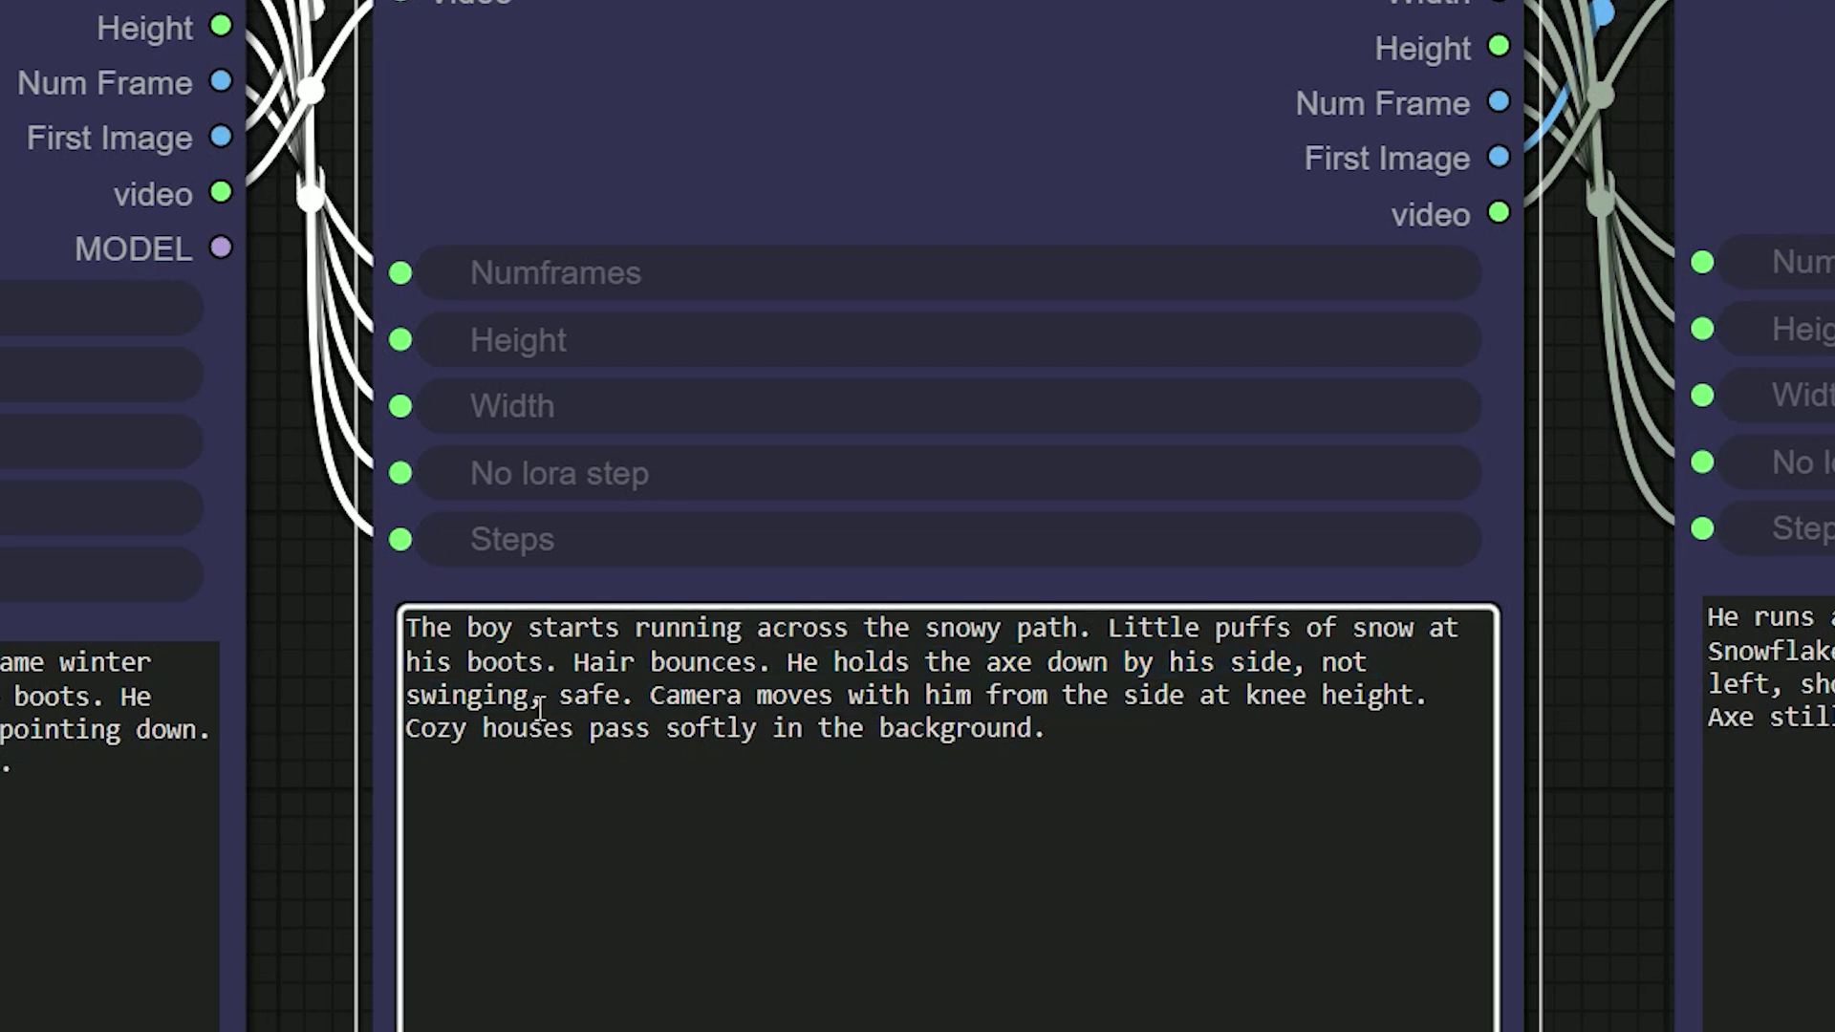
{"action": "double_click", "coordinate": [574, 695]}
{"action": "left_click", "coordinate": [634, 695]}
{"action": "left_click_drag", "start_coordinate": [438, 731], "coordinate": [988, 735]}
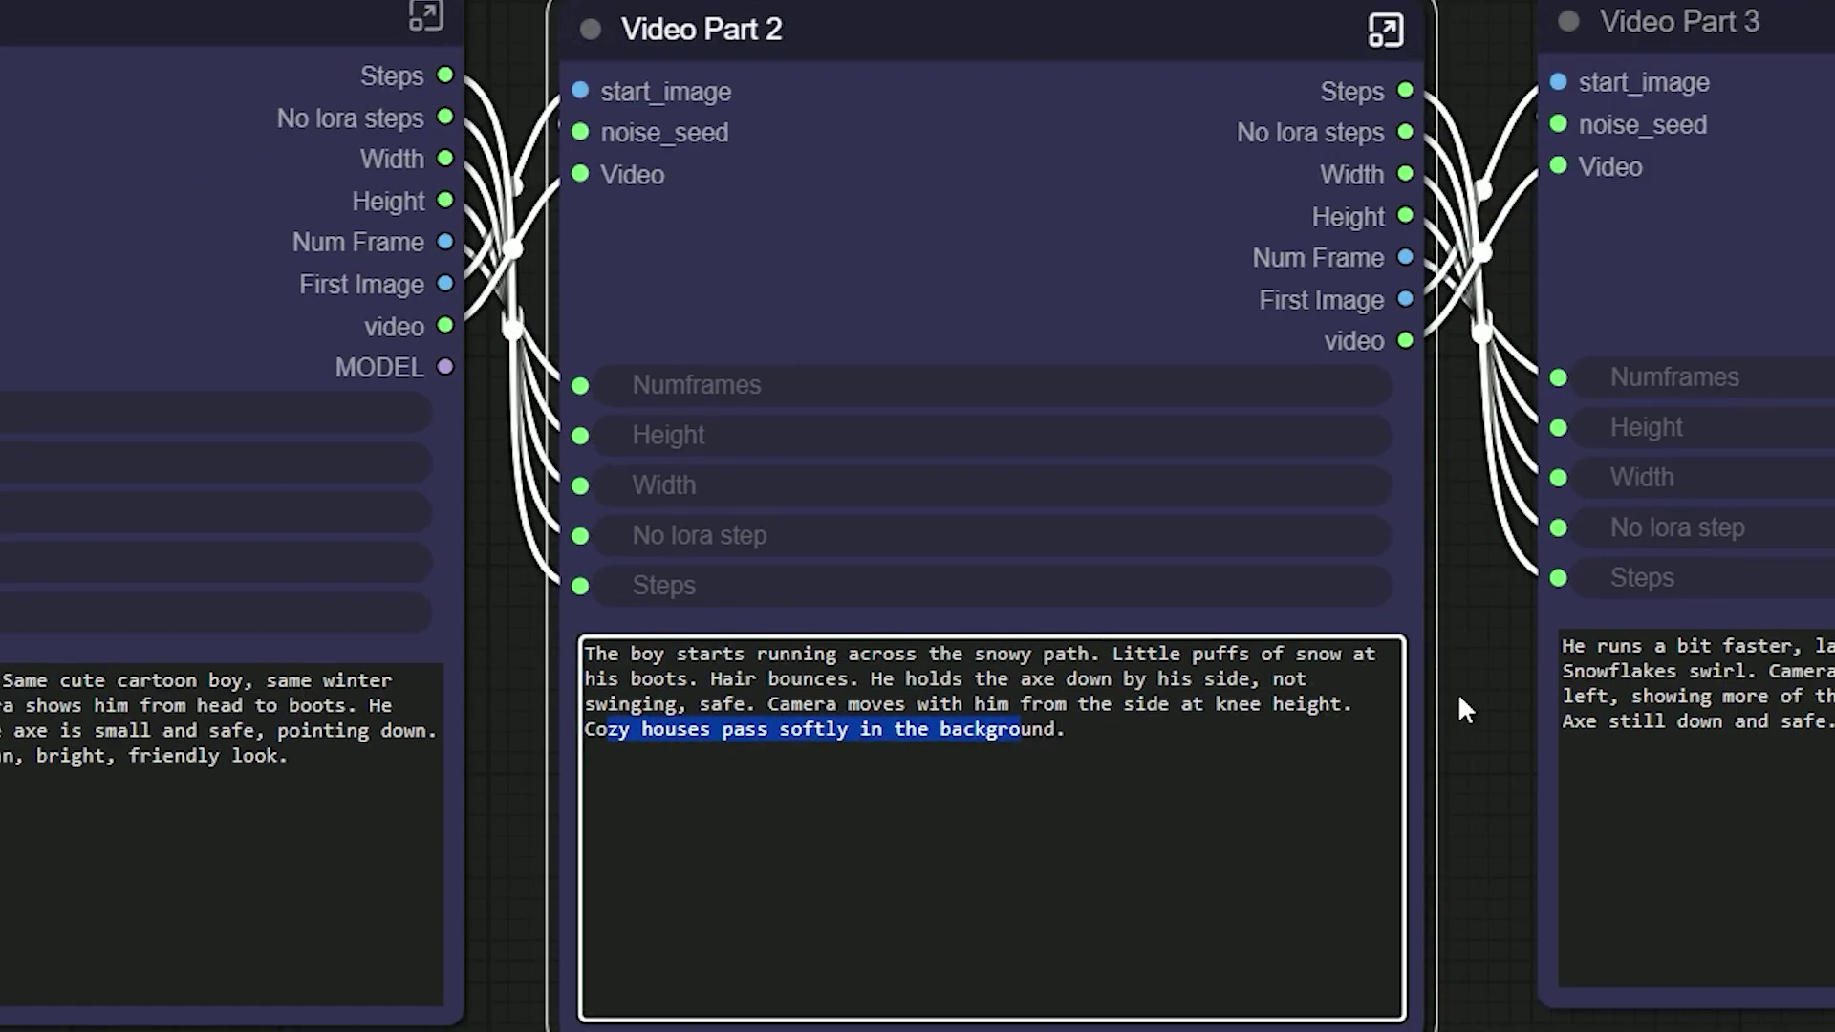
{"action": "left_click_drag", "start_coordinate": [1498, 695], "coordinate": [646, 761]}
{"action": "scroll", "coordinate": [788, 793], "scroll_direction": "up", "scroll_amount": 1}
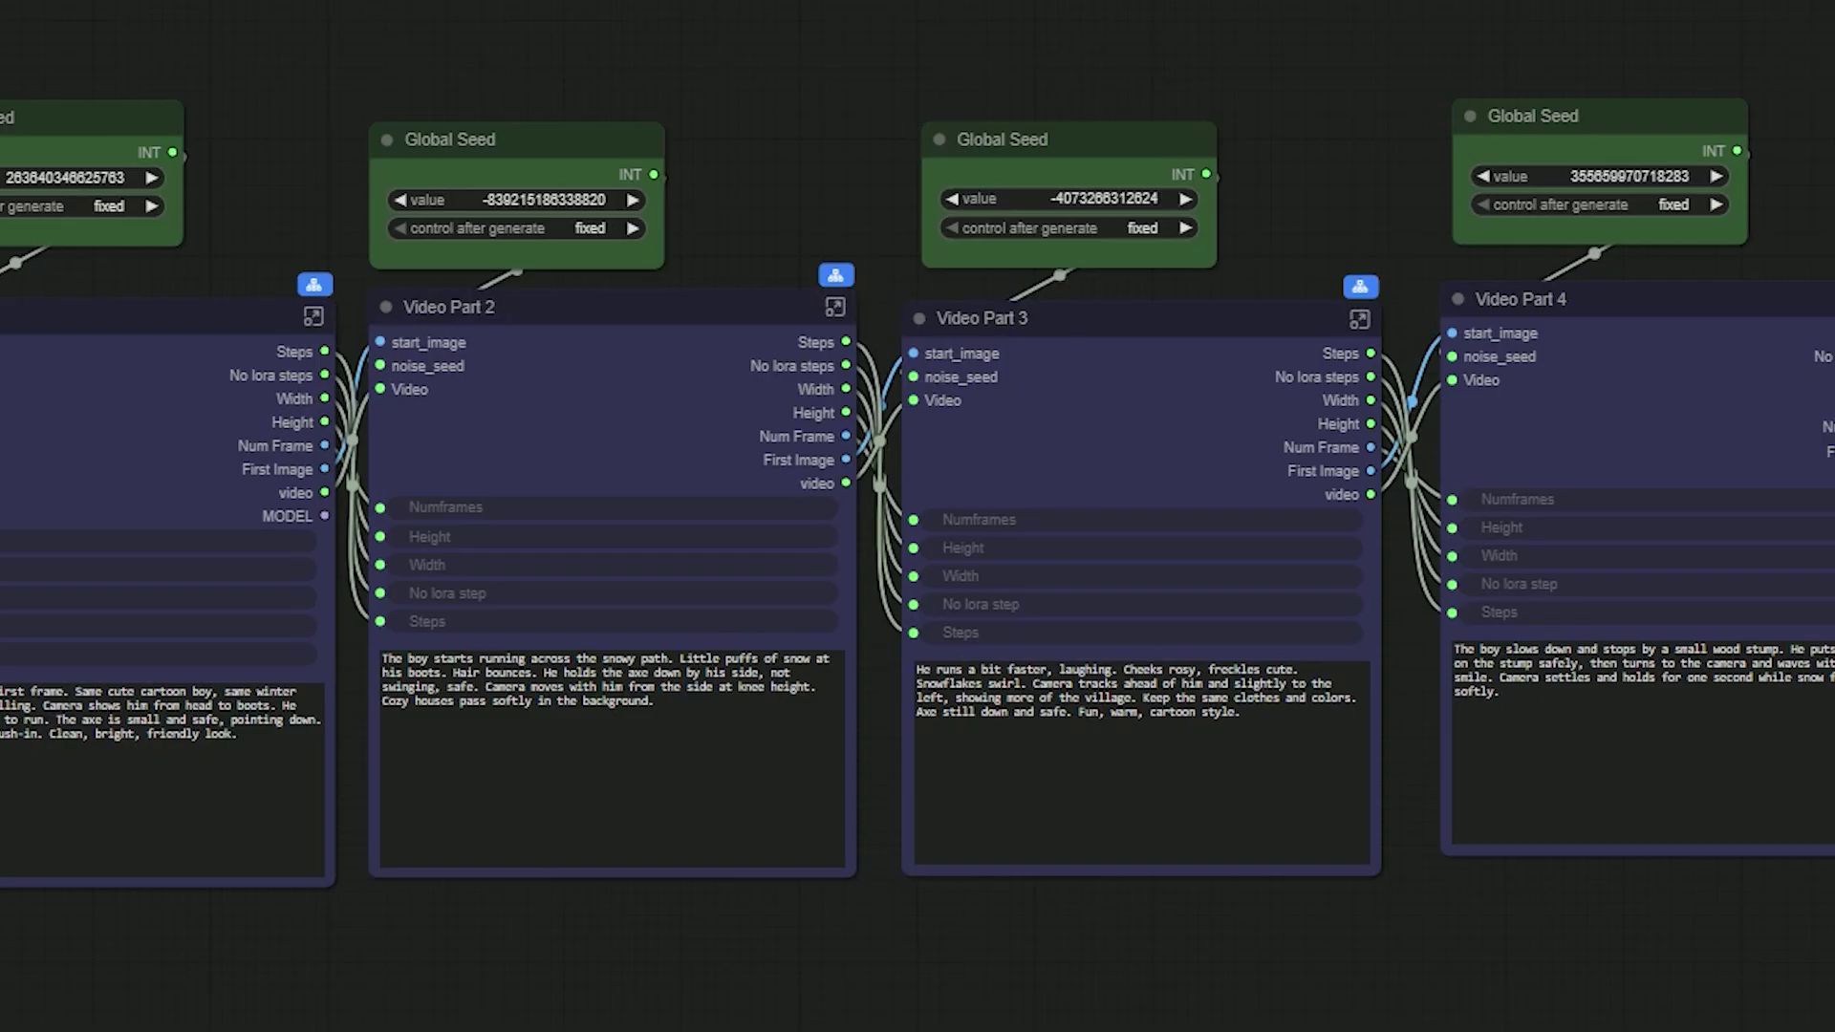
- Switch to the console window, examine the logged sampling times of the 1-step and 3-step passes, and return to the workflow
{"action": "left_click", "coordinate": [661, 1028]}
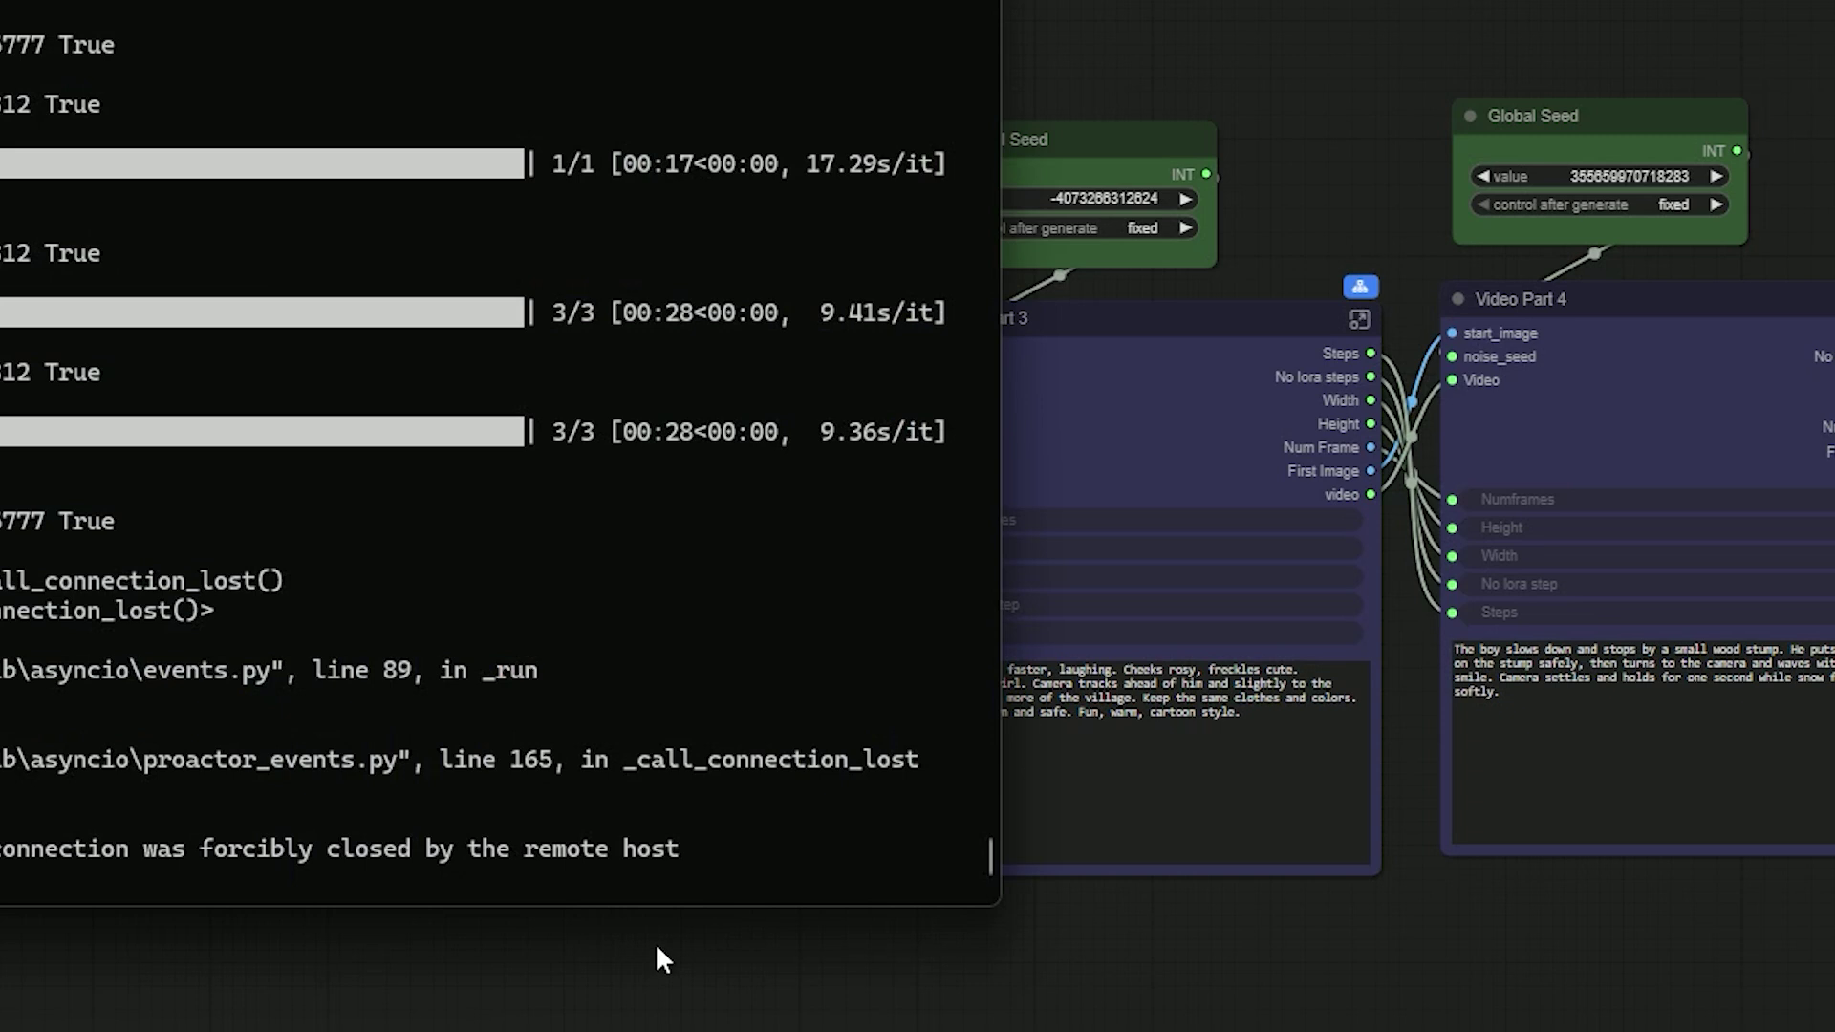
{"action": "scroll", "coordinate": [498, 464], "scroll_direction": "up", "scroll_amount": 4}
{"action": "scroll", "coordinate": [504, 475], "scroll_direction": "down", "scroll_amount": 1}
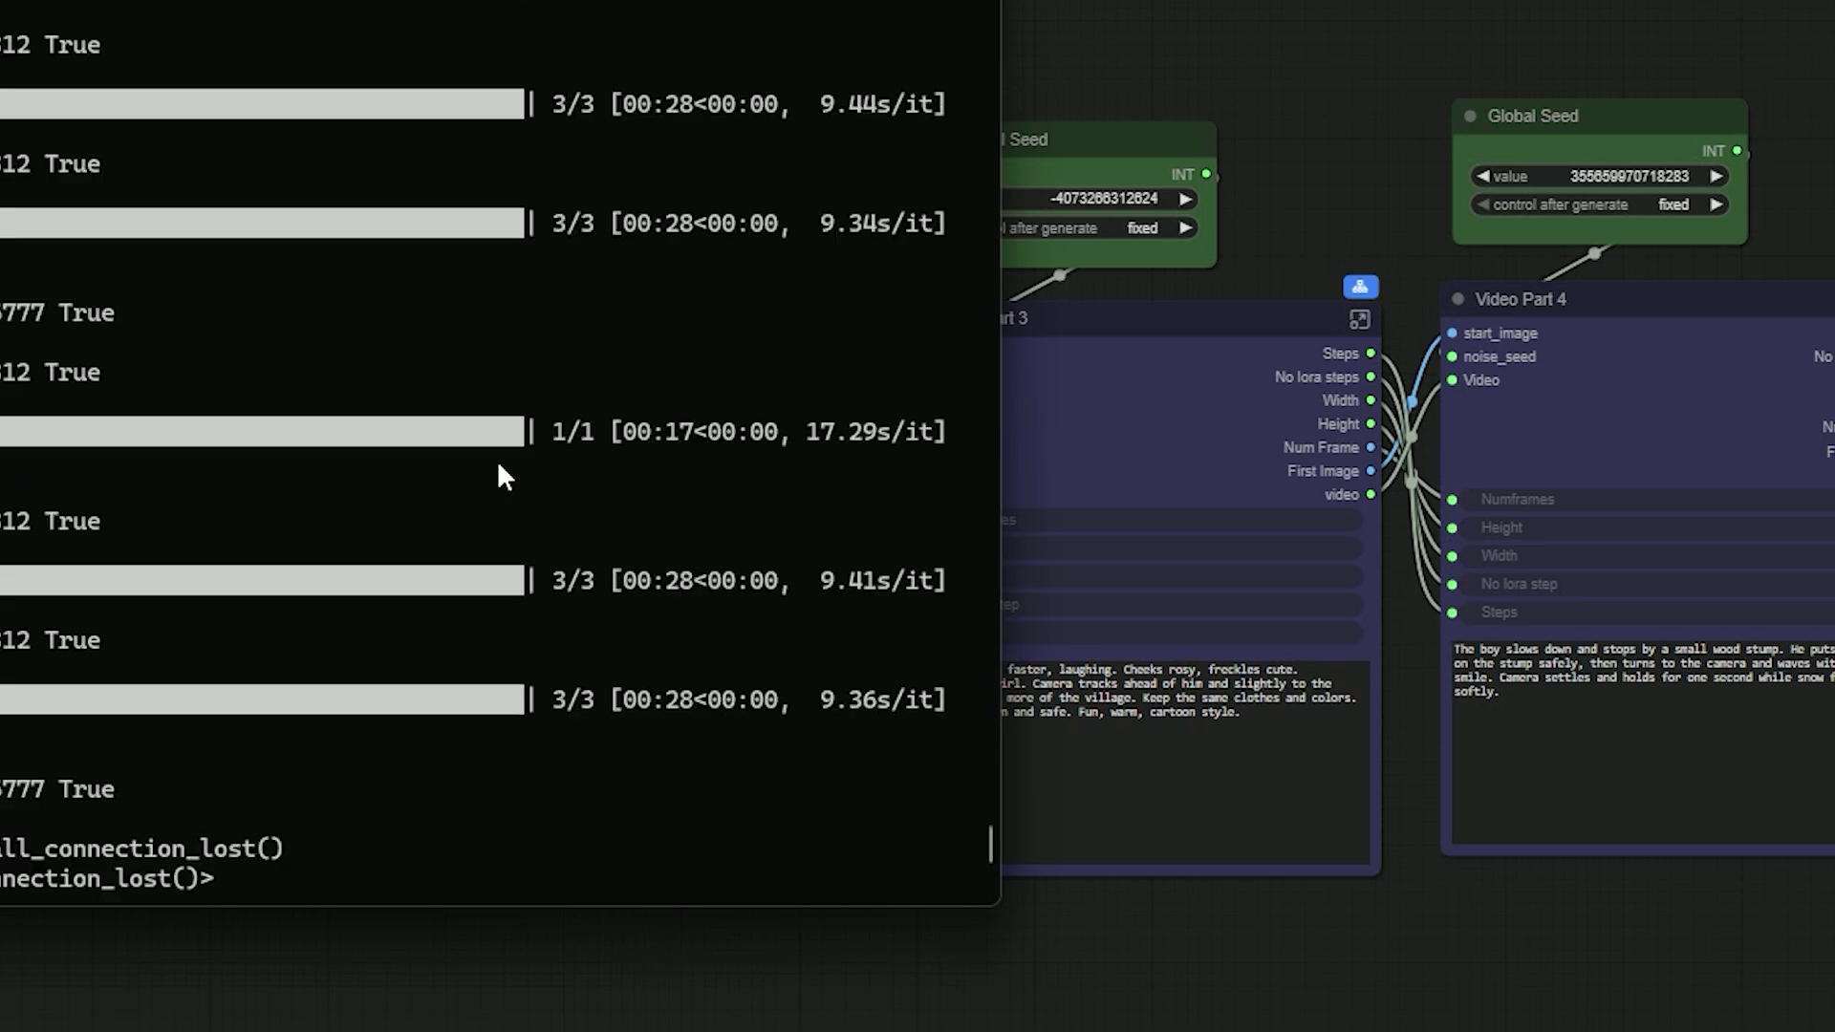
{"action": "scroll", "coordinate": [503, 475], "scroll_direction": "up", "scroll_amount": 2}
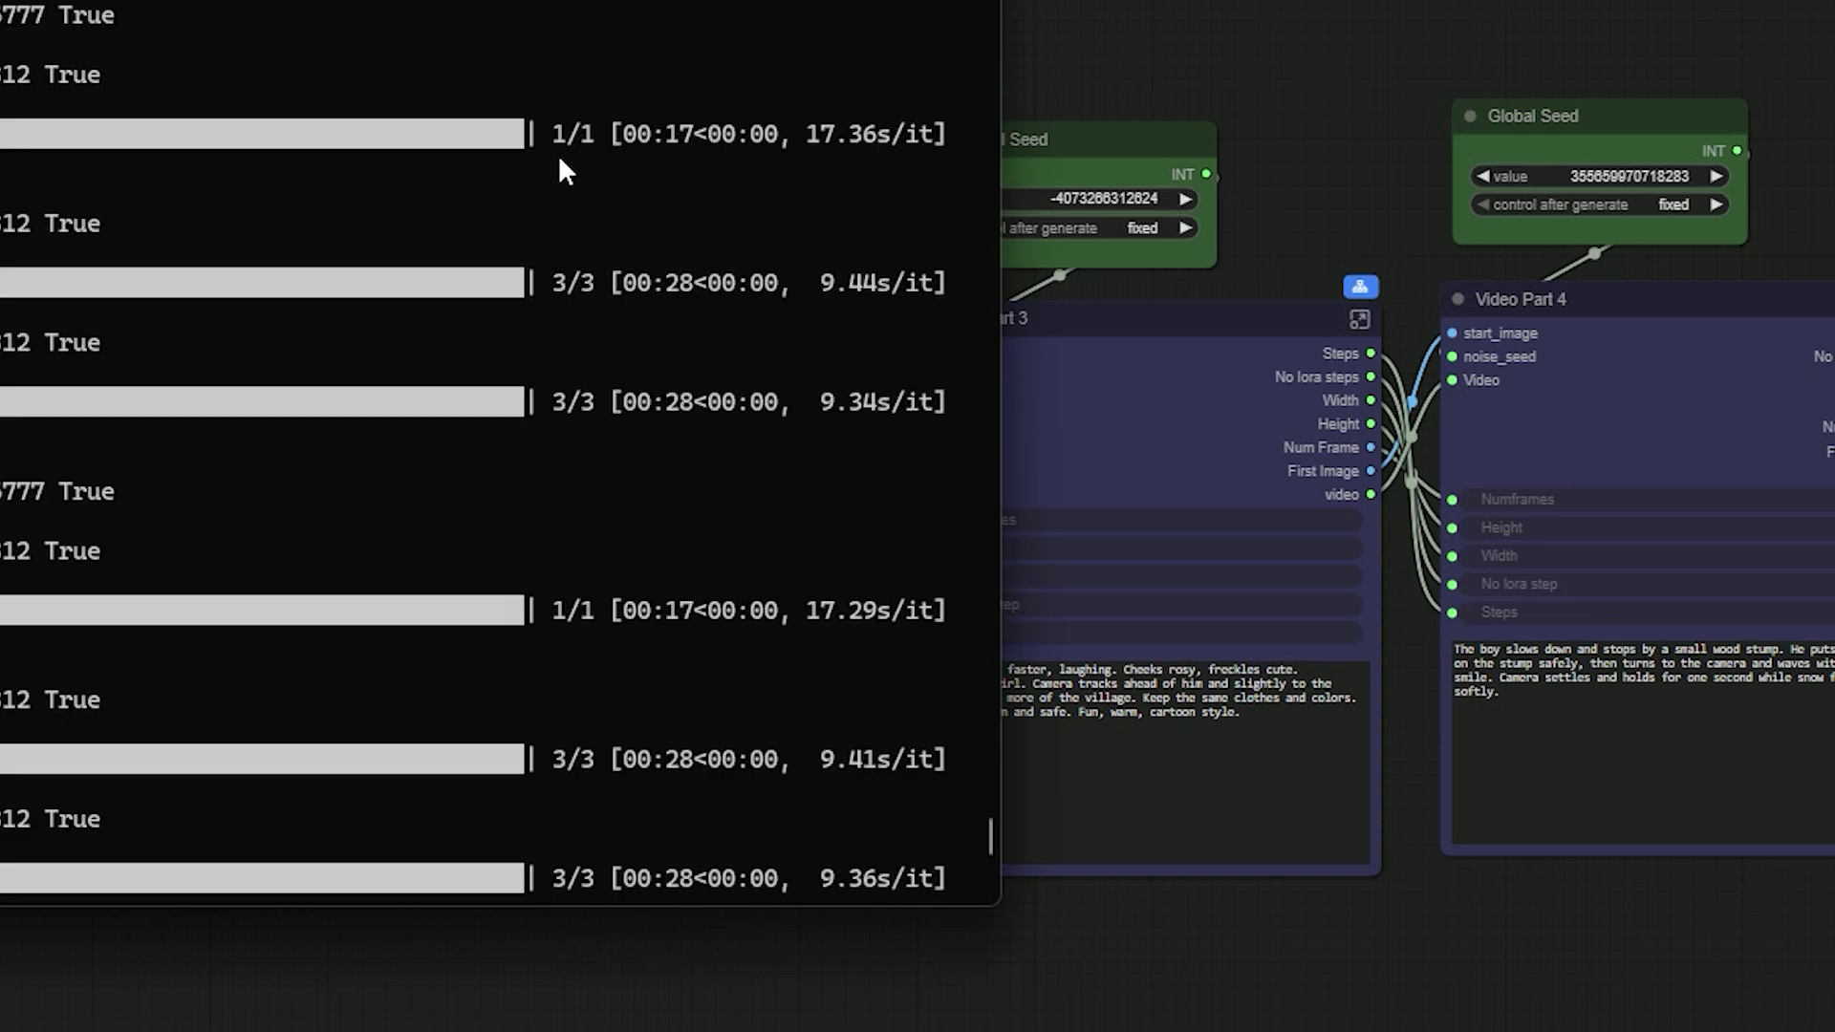
{"action": "left_click_drag", "start_coordinate": [555, 134], "coordinate": [776, 148]}
{"action": "left_click", "coordinate": [770, 139]}
{"action": "left_click_drag", "start_coordinate": [596, 133], "coordinate": [764, 145]}
{"action": "left_click_drag", "start_coordinate": [627, 286], "coordinate": [801, 291]}
{"action": "key", "text": "ctrl+c"}
{"action": "left_click_drag", "start_coordinate": [577, 424], "coordinate": [786, 443]}
{"action": "key", "text": "ctrl+c"}
{"action": "left_click", "coordinate": [1167, 422]}
- Go through the Video Part 1 to Video Part 4 nodes by selecting each one
{"action": "left_click", "coordinate": [47, 371]}
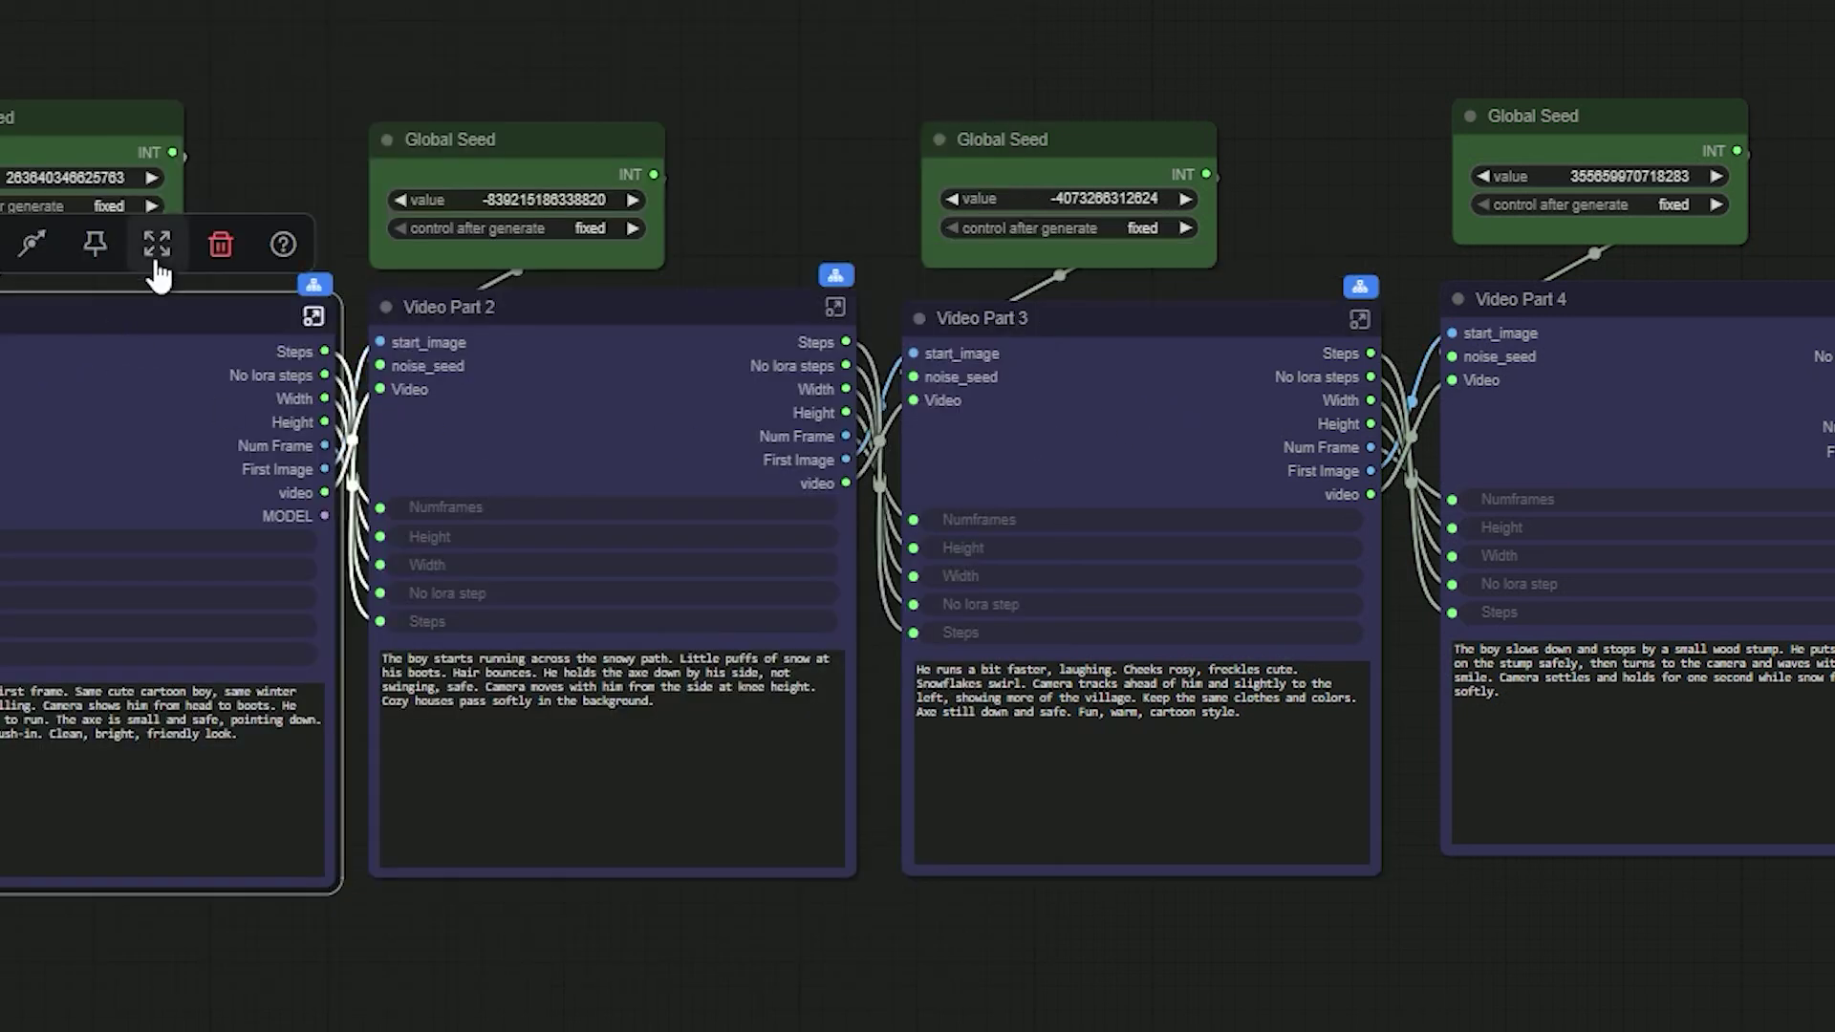
{"action": "left_click", "coordinate": [549, 329]}
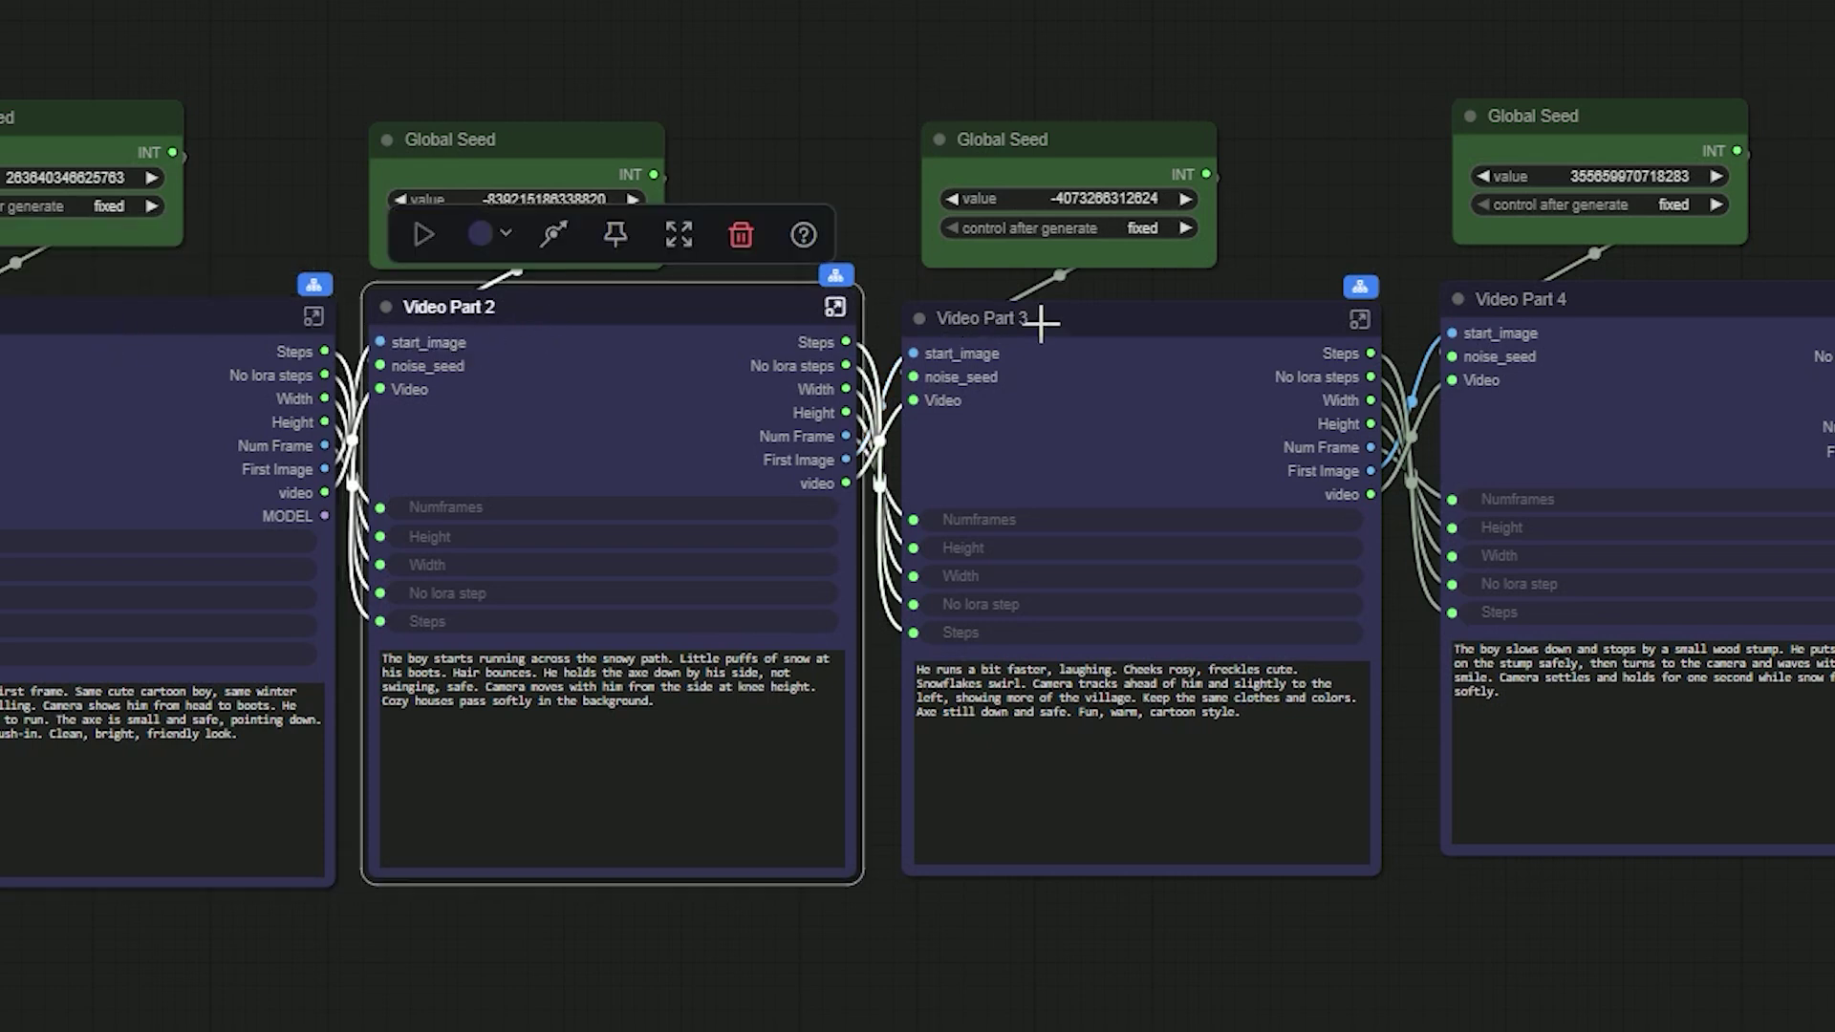
{"action": "left_click", "coordinate": [1040, 325]}
{"action": "left_click", "coordinate": [1538, 308]}
{"action": "left_click", "coordinate": [1212, 312]}
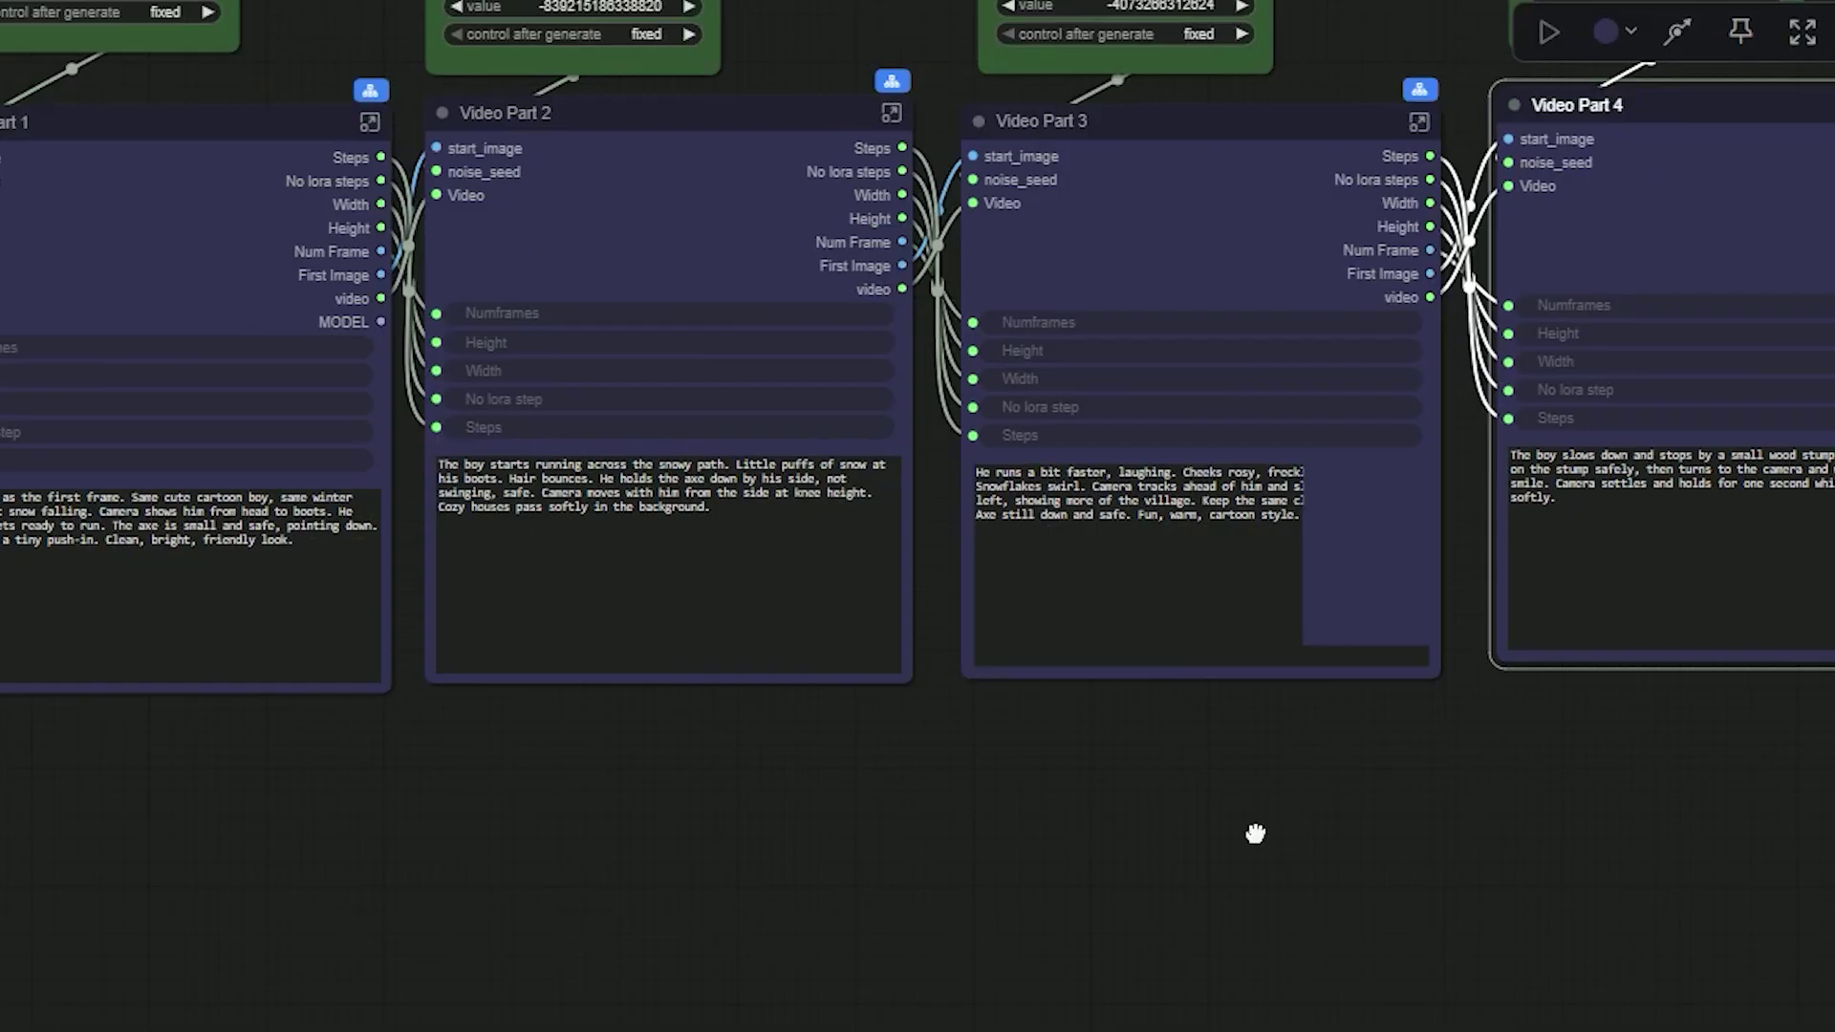
- View the generated clip in the FINAL VIDEO node and the video parts leading to it
{"action": "left_click_drag", "start_coordinate": [1253, 835], "coordinate": [2, 583]}
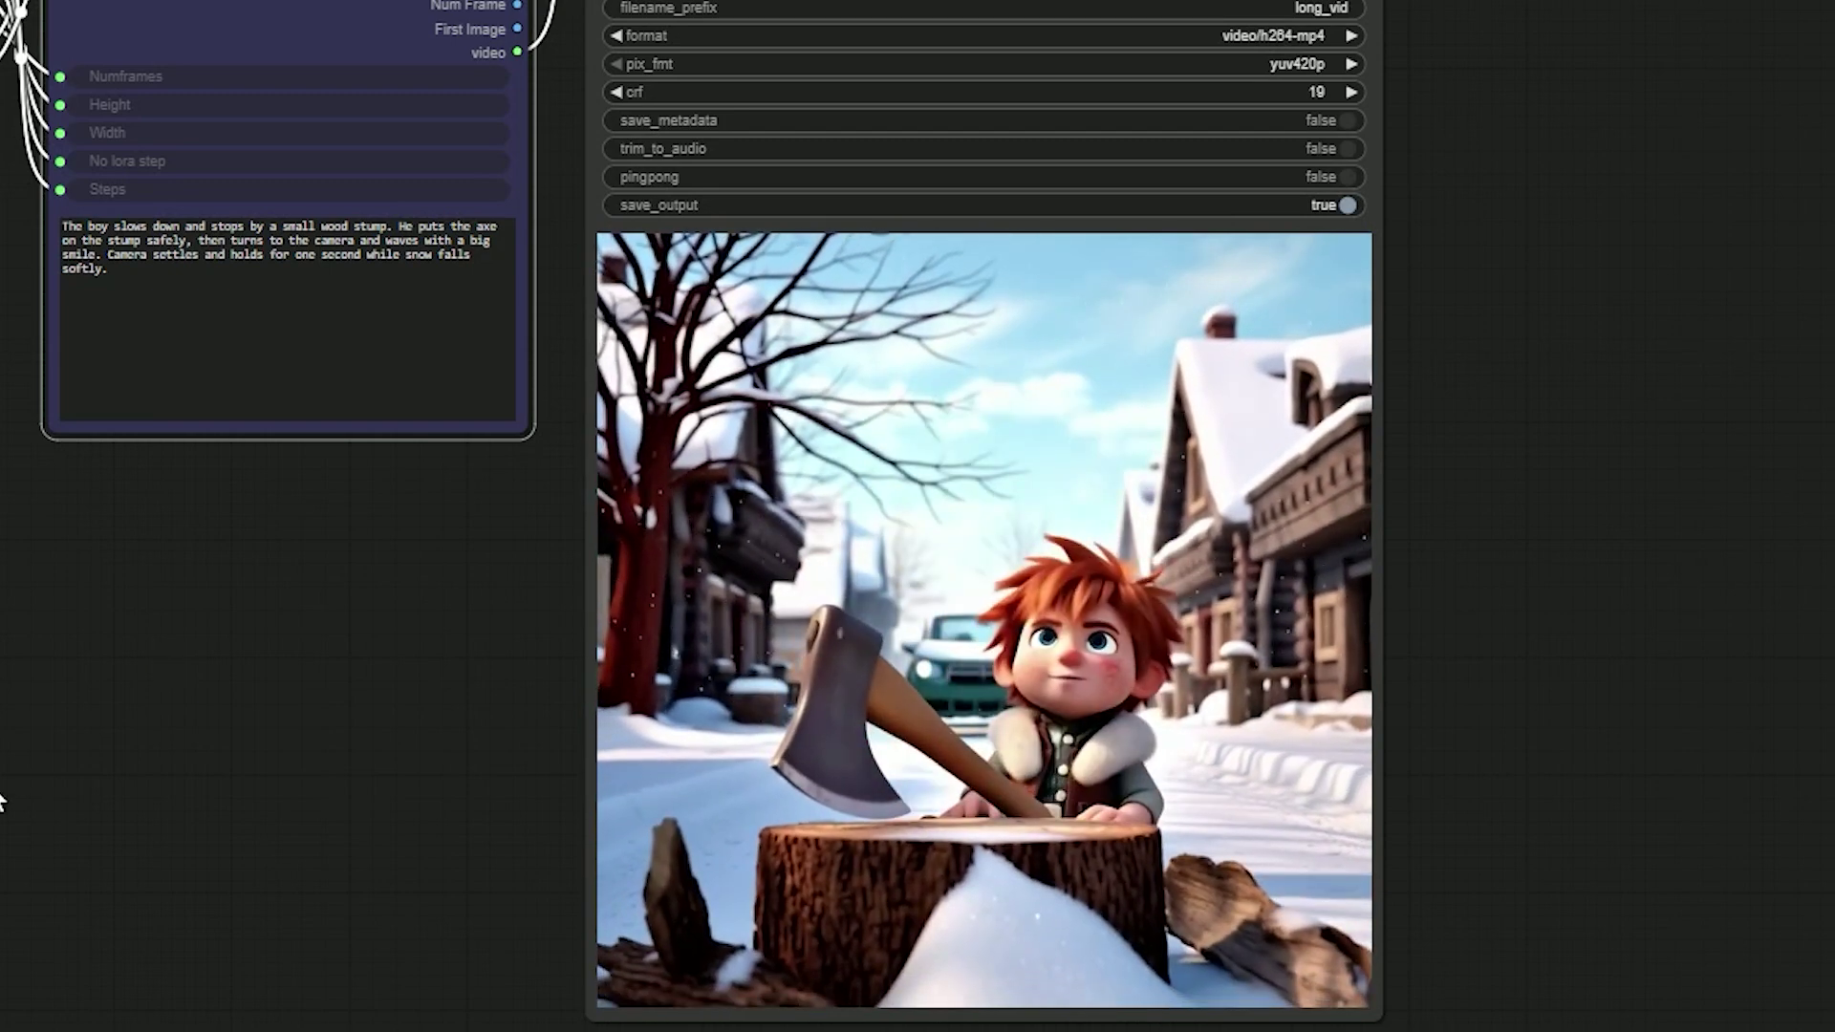
{"action": "left_click_drag", "start_coordinate": [0, 786], "coordinate": [428, 803]}
{"action": "left_click_drag", "start_coordinate": [565, 800], "coordinate": [851, 807]}
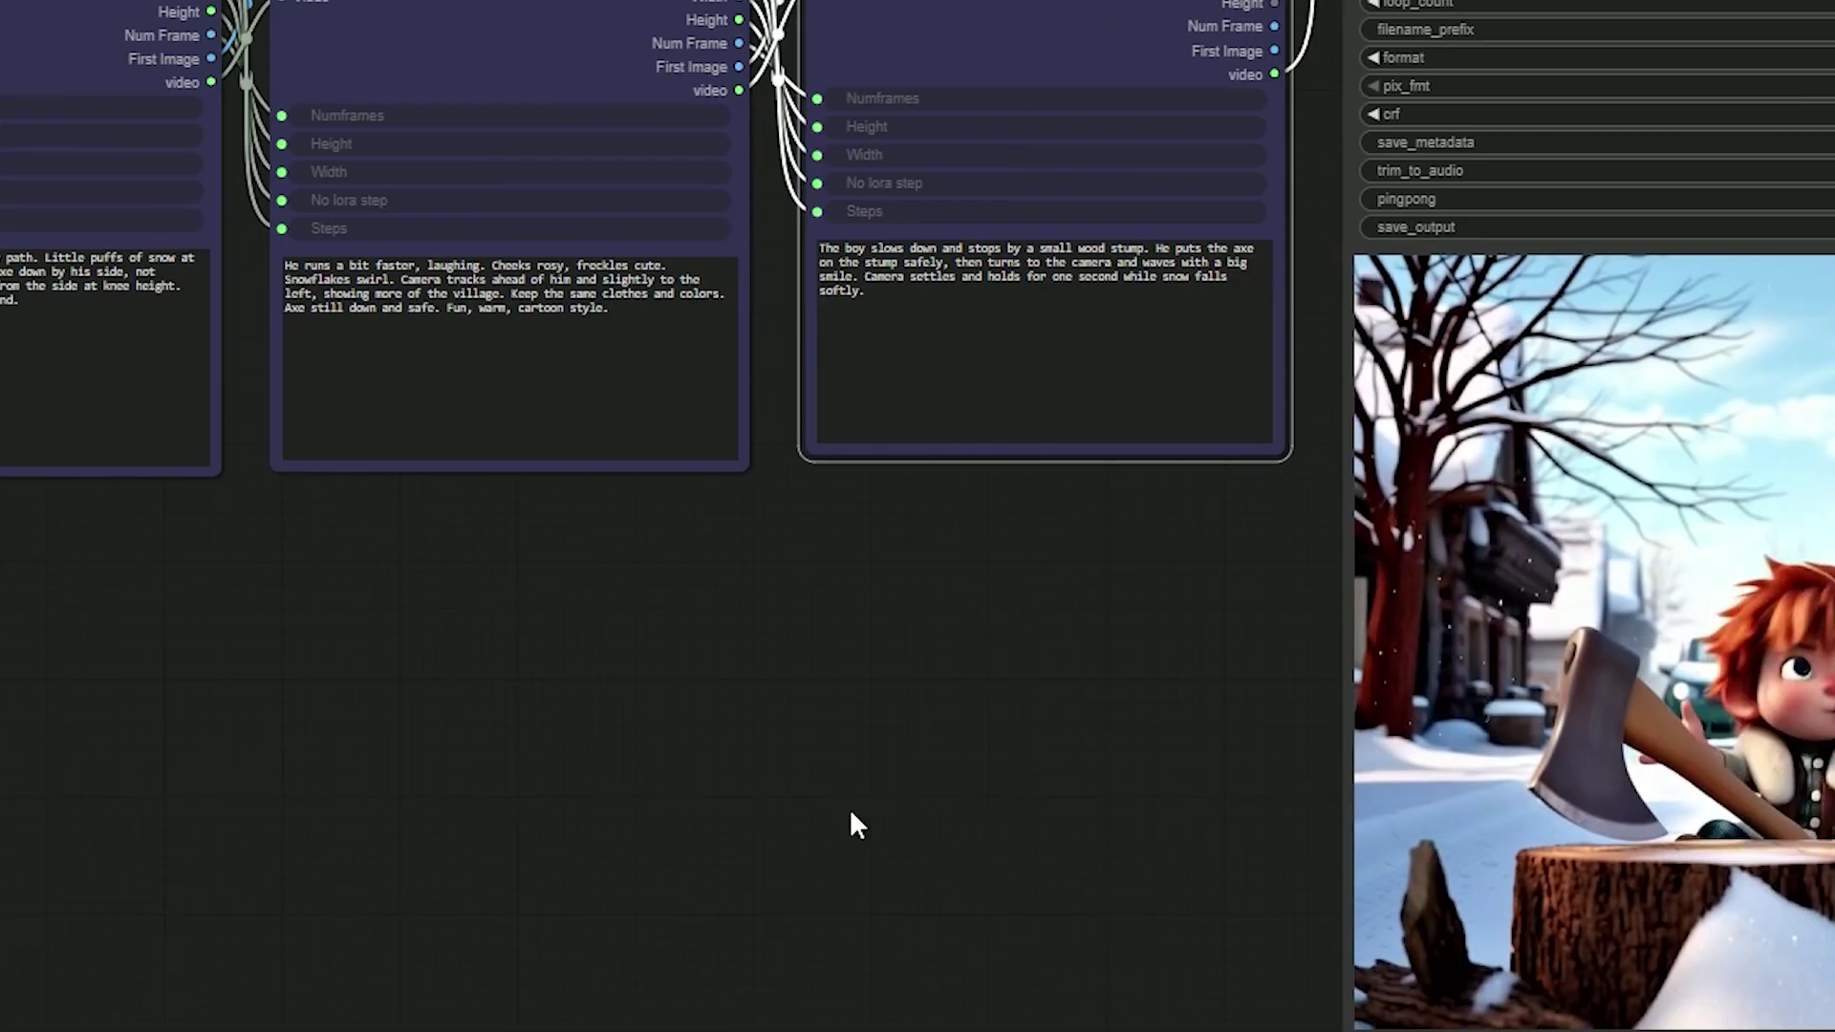
{"action": "scroll", "coordinate": [369, 486], "scroll_direction": "up", "scroll_amount": 2}
- Disconnect Combine all video from Video Part 4 and duplicate Part 4's Global Seed node beside it
{"action": "left_click_drag", "start_coordinate": [417, 569], "coordinate": [834, 719]}
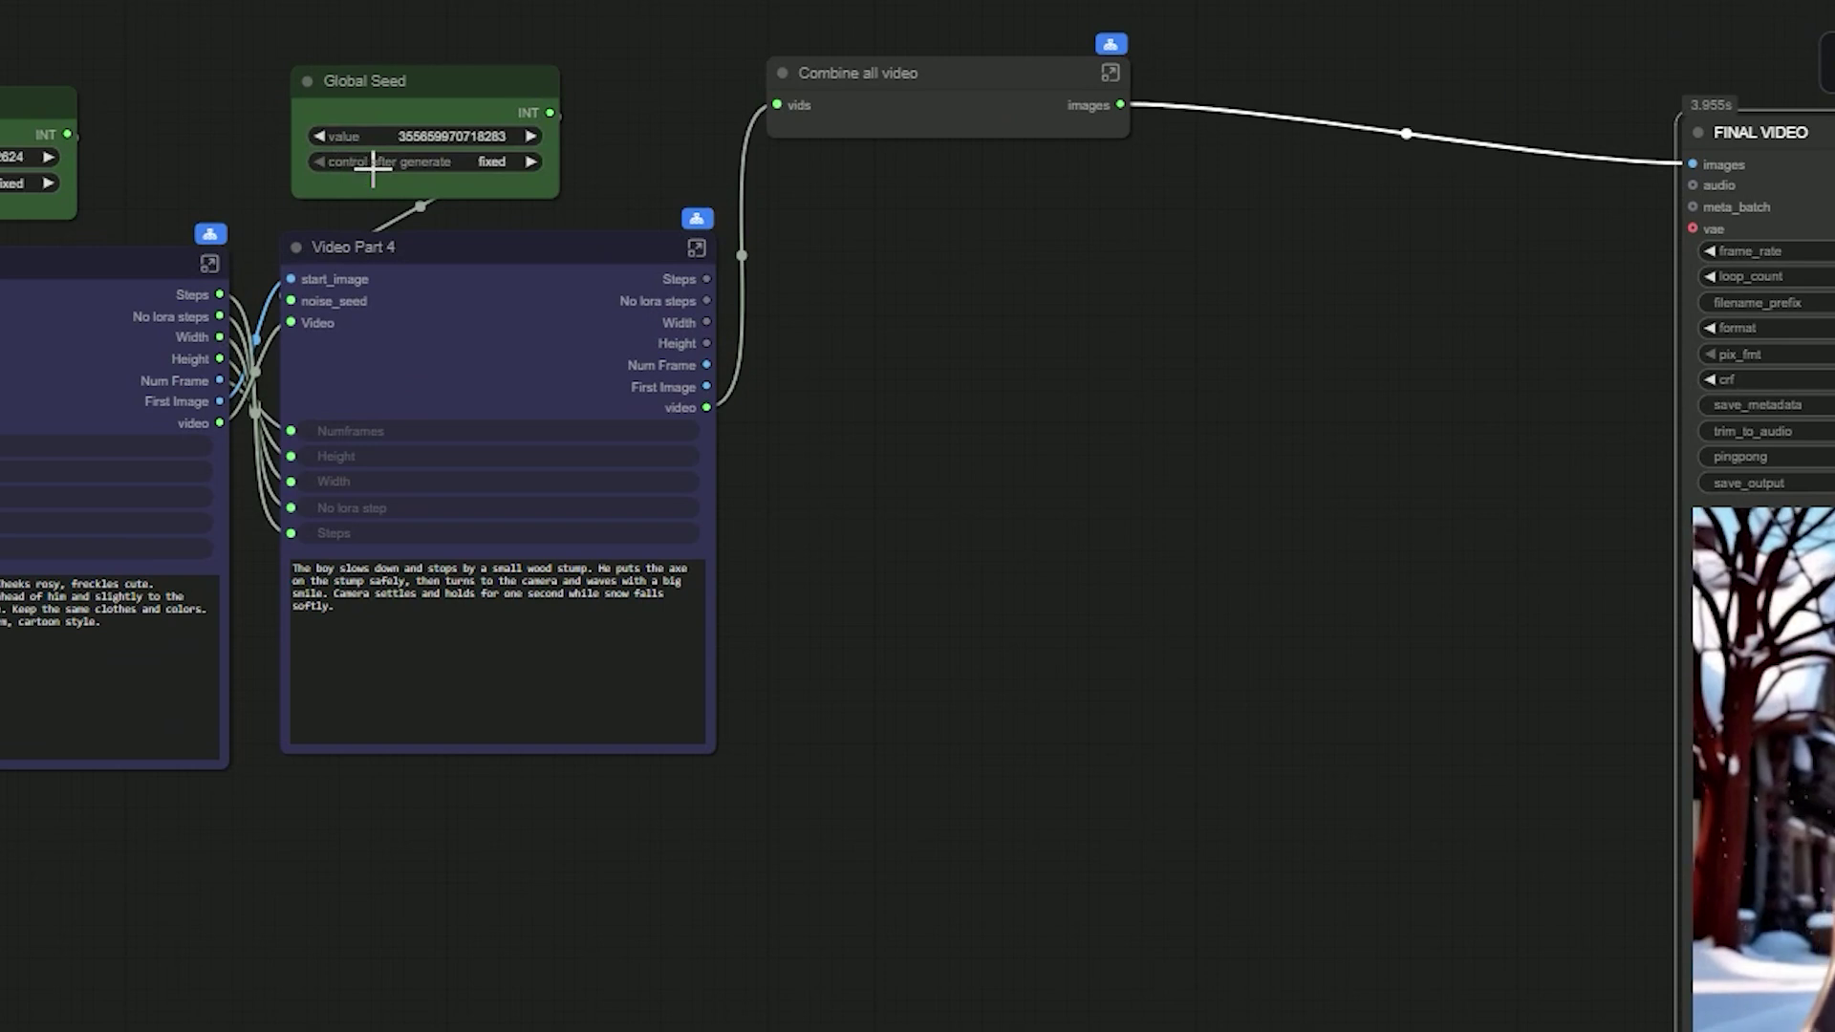
{"action": "scroll", "coordinate": [372, 167], "scroll_direction": "up", "scroll_amount": 1}
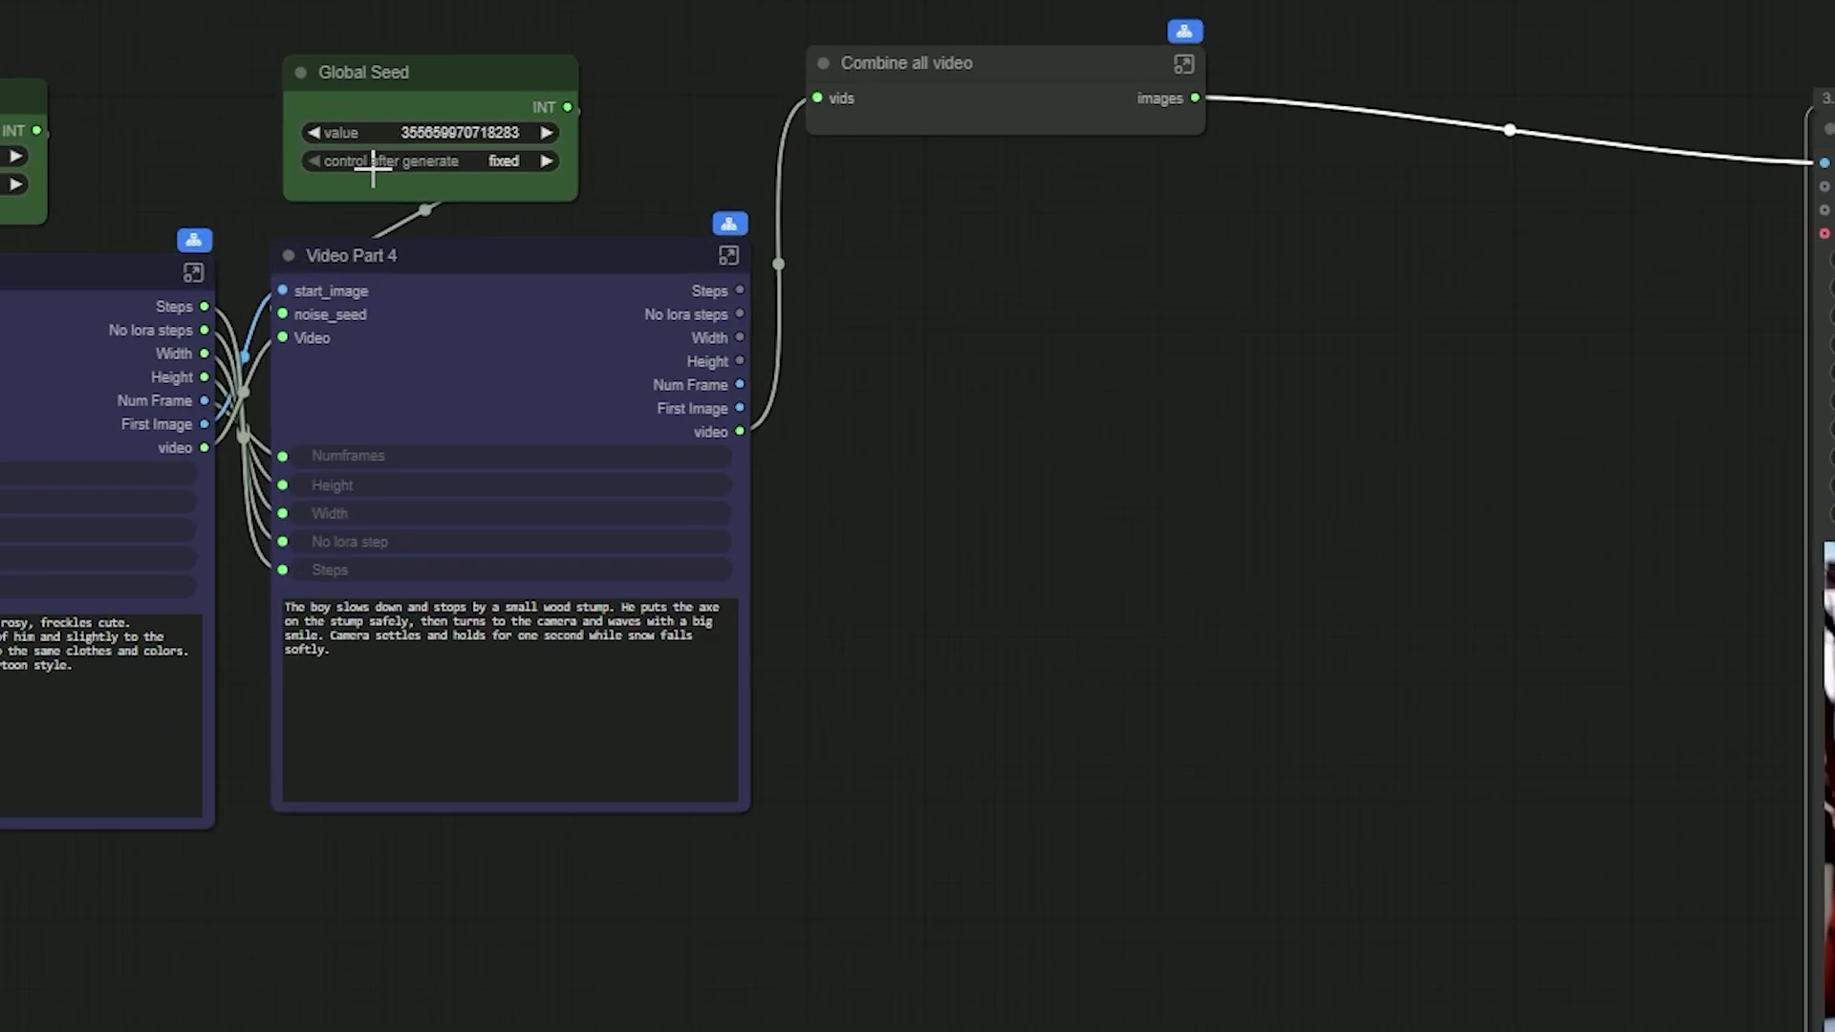
{"action": "scroll", "coordinate": [373, 167], "scroll_direction": "up", "scroll_amount": 1}
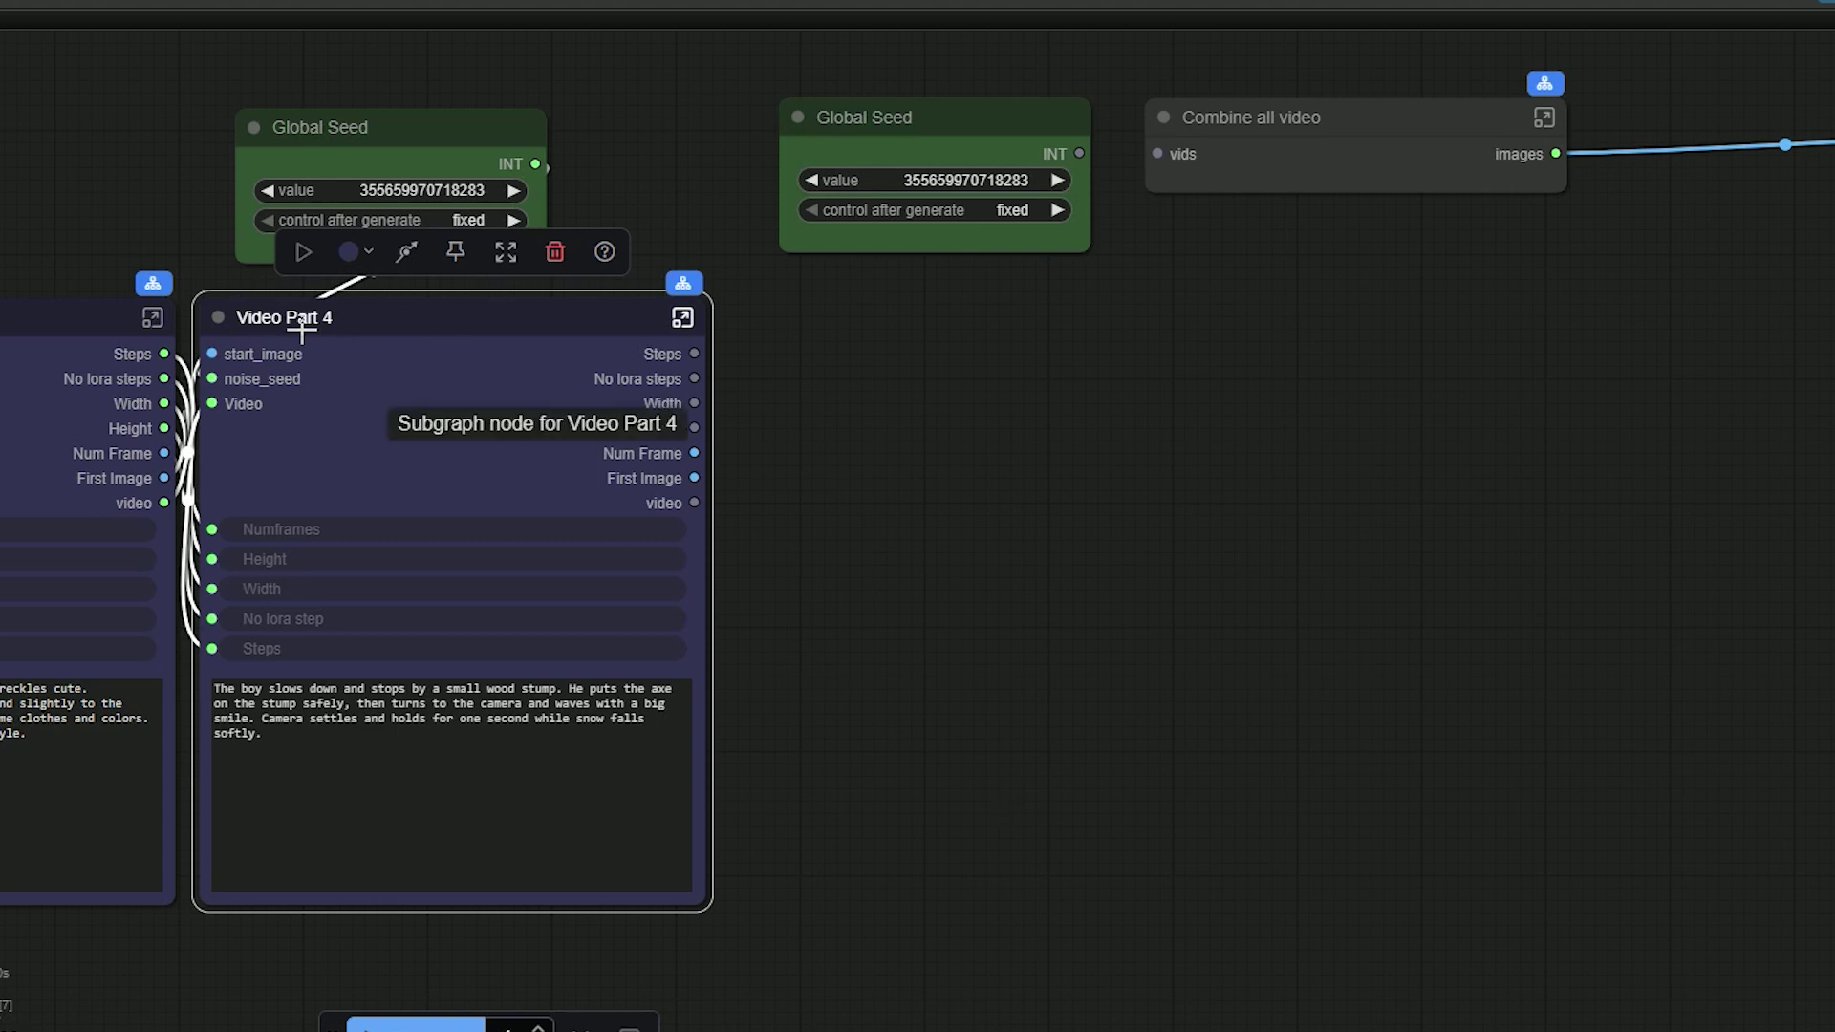
- Duplicate the Video Part 4 node and link the original's Steps, No lora steps, Width, Height, Num Frame and First Image outputs to the copy's matching inputs
{"action": "left_click_drag", "start_coordinate": [302, 331], "coordinate": [872, 336]}
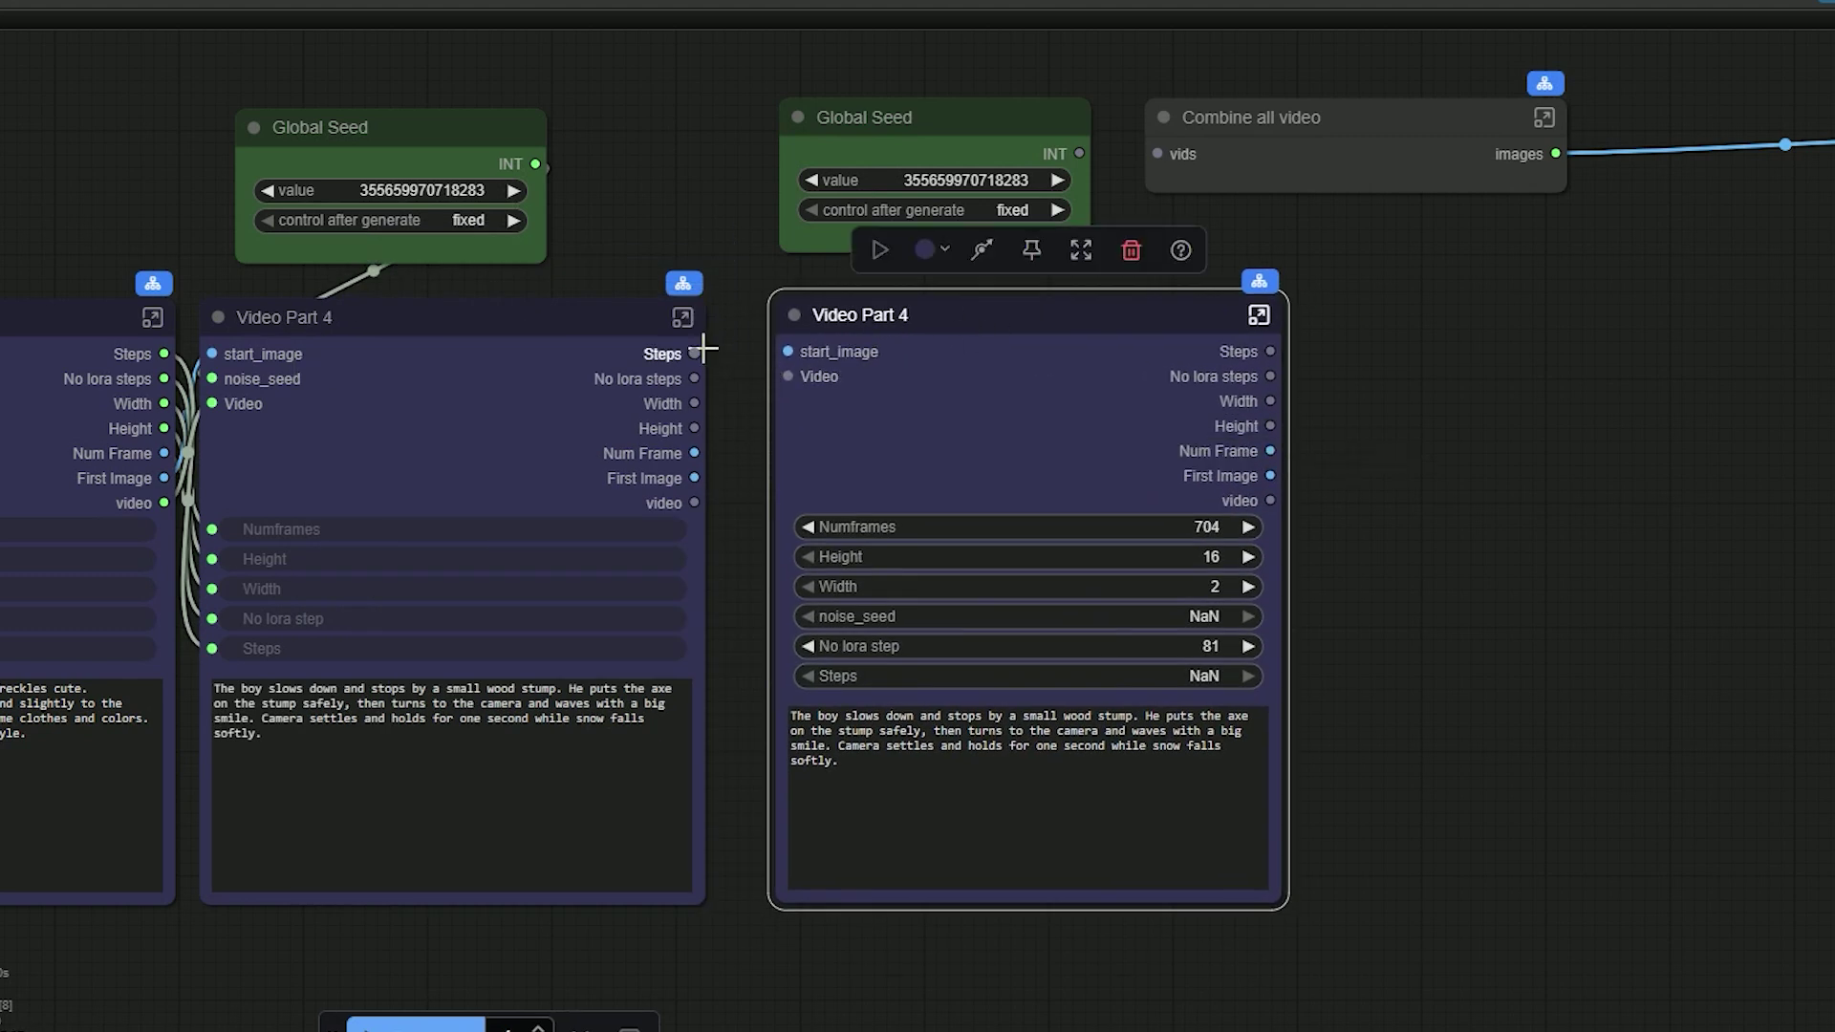
{"action": "left_click_drag", "start_coordinate": [694, 353], "coordinate": [788, 675]}
{"action": "left_click_drag", "start_coordinate": [707, 377], "coordinate": [787, 586]}
{"action": "left_click_drag", "start_coordinate": [694, 428], "coordinate": [787, 557]}
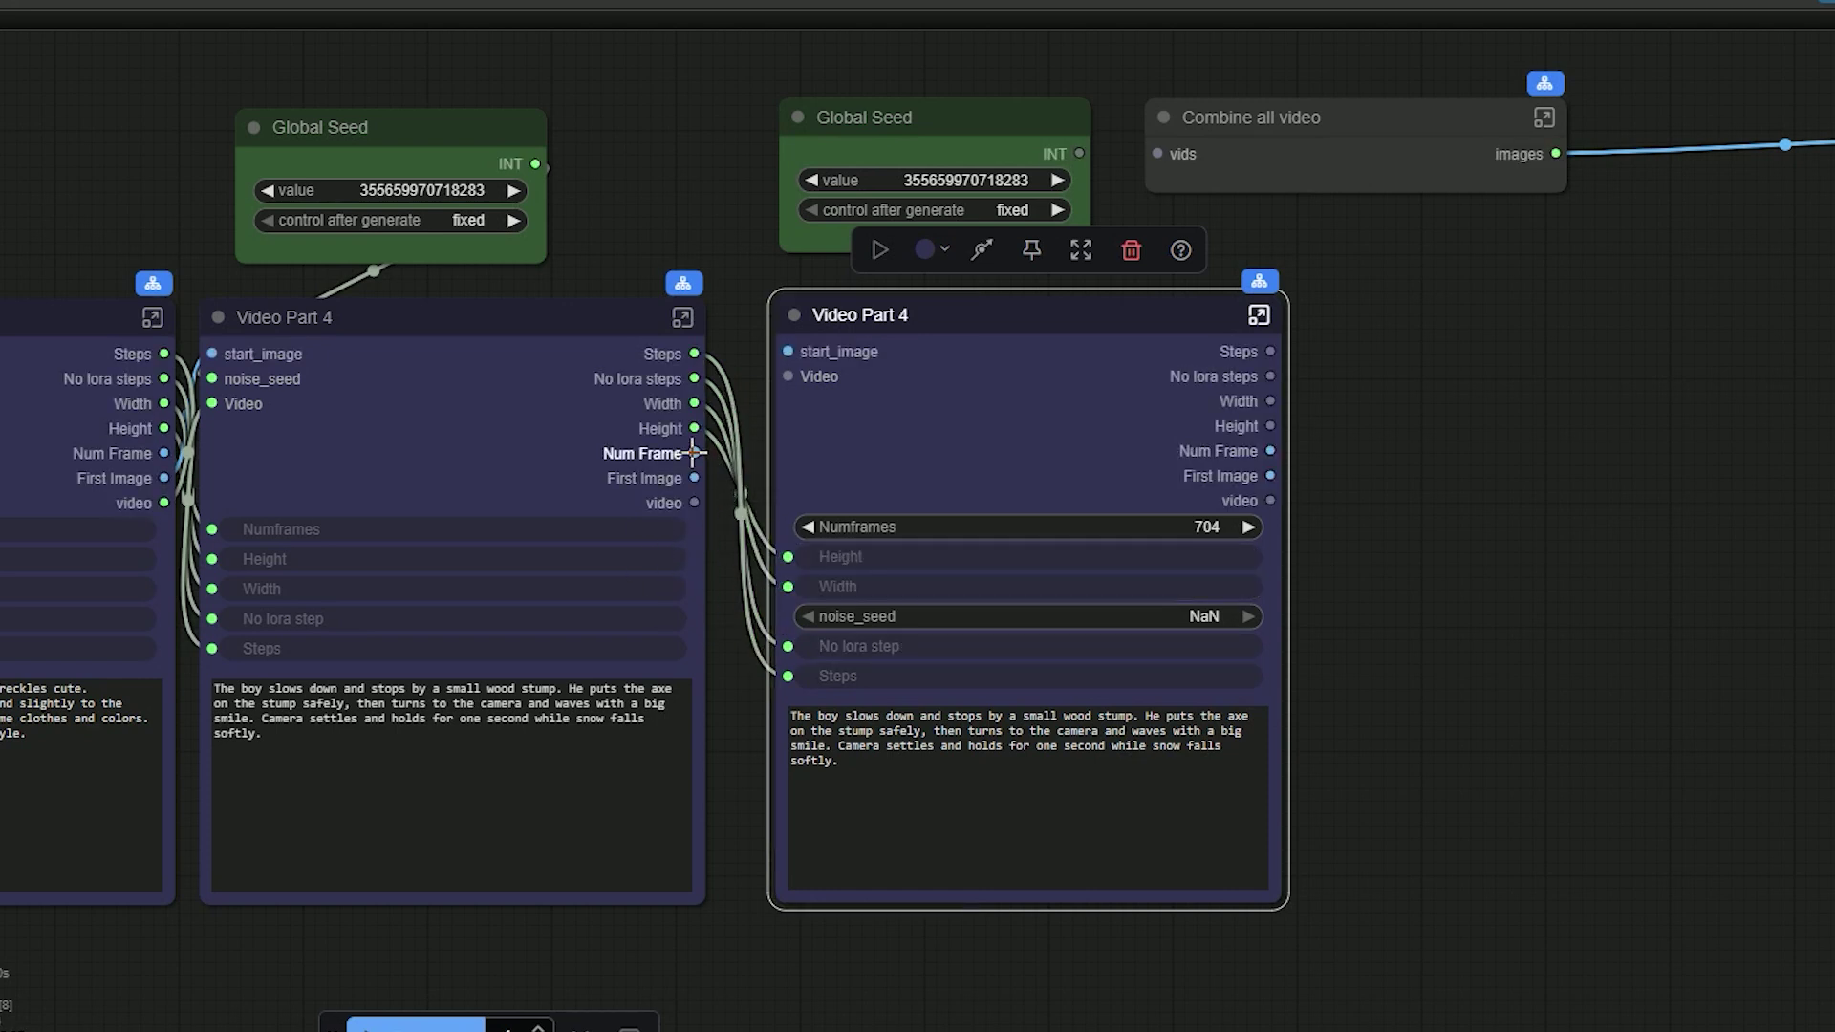
{"action": "left_click_drag", "start_coordinate": [694, 453], "coordinate": [785, 351]}
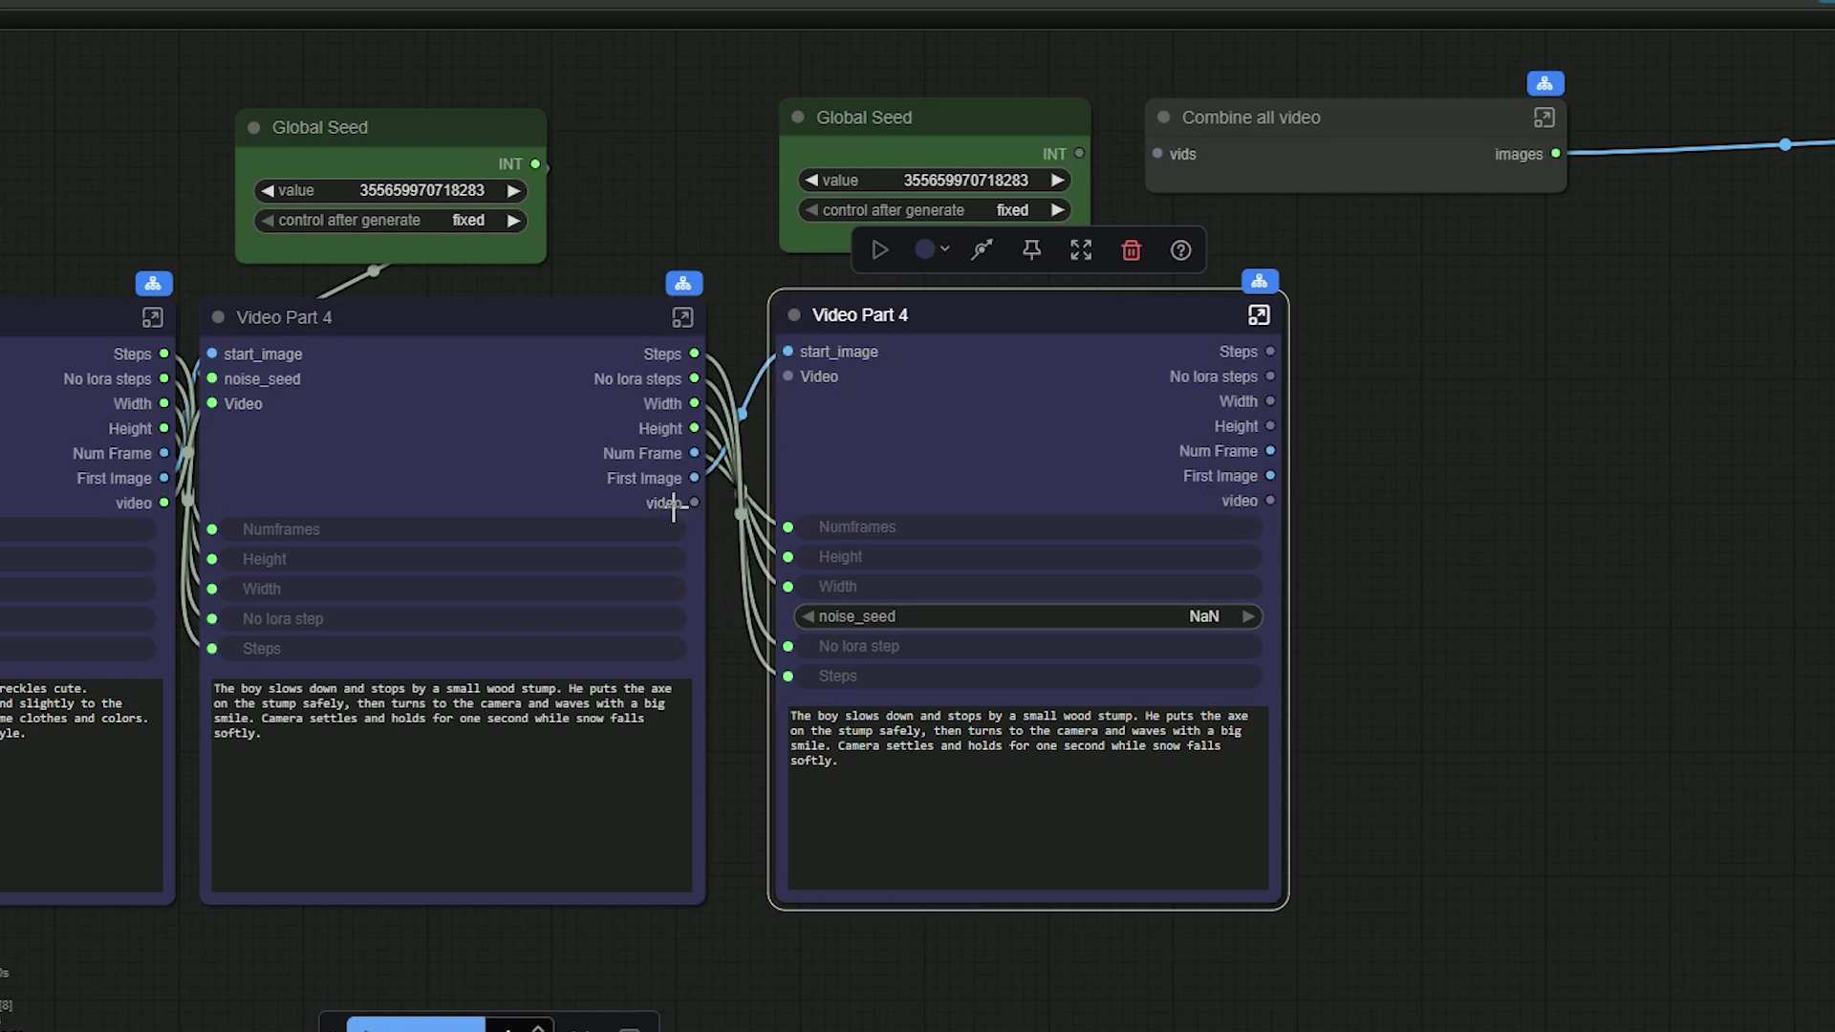
- Link the original Part 4's video output to the copy's Video input, and the copy's video output to Combine all video's vids input
{"action": "left_click_drag", "start_coordinate": [929, 330], "coordinate": [901, 348]}
{"action": "left_click_drag", "start_coordinate": [1318, 375], "coordinate": [1184, 410]}
{"action": "left_click_drag", "start_coordinate": [758, 382], "coordinate": [764, 375]}
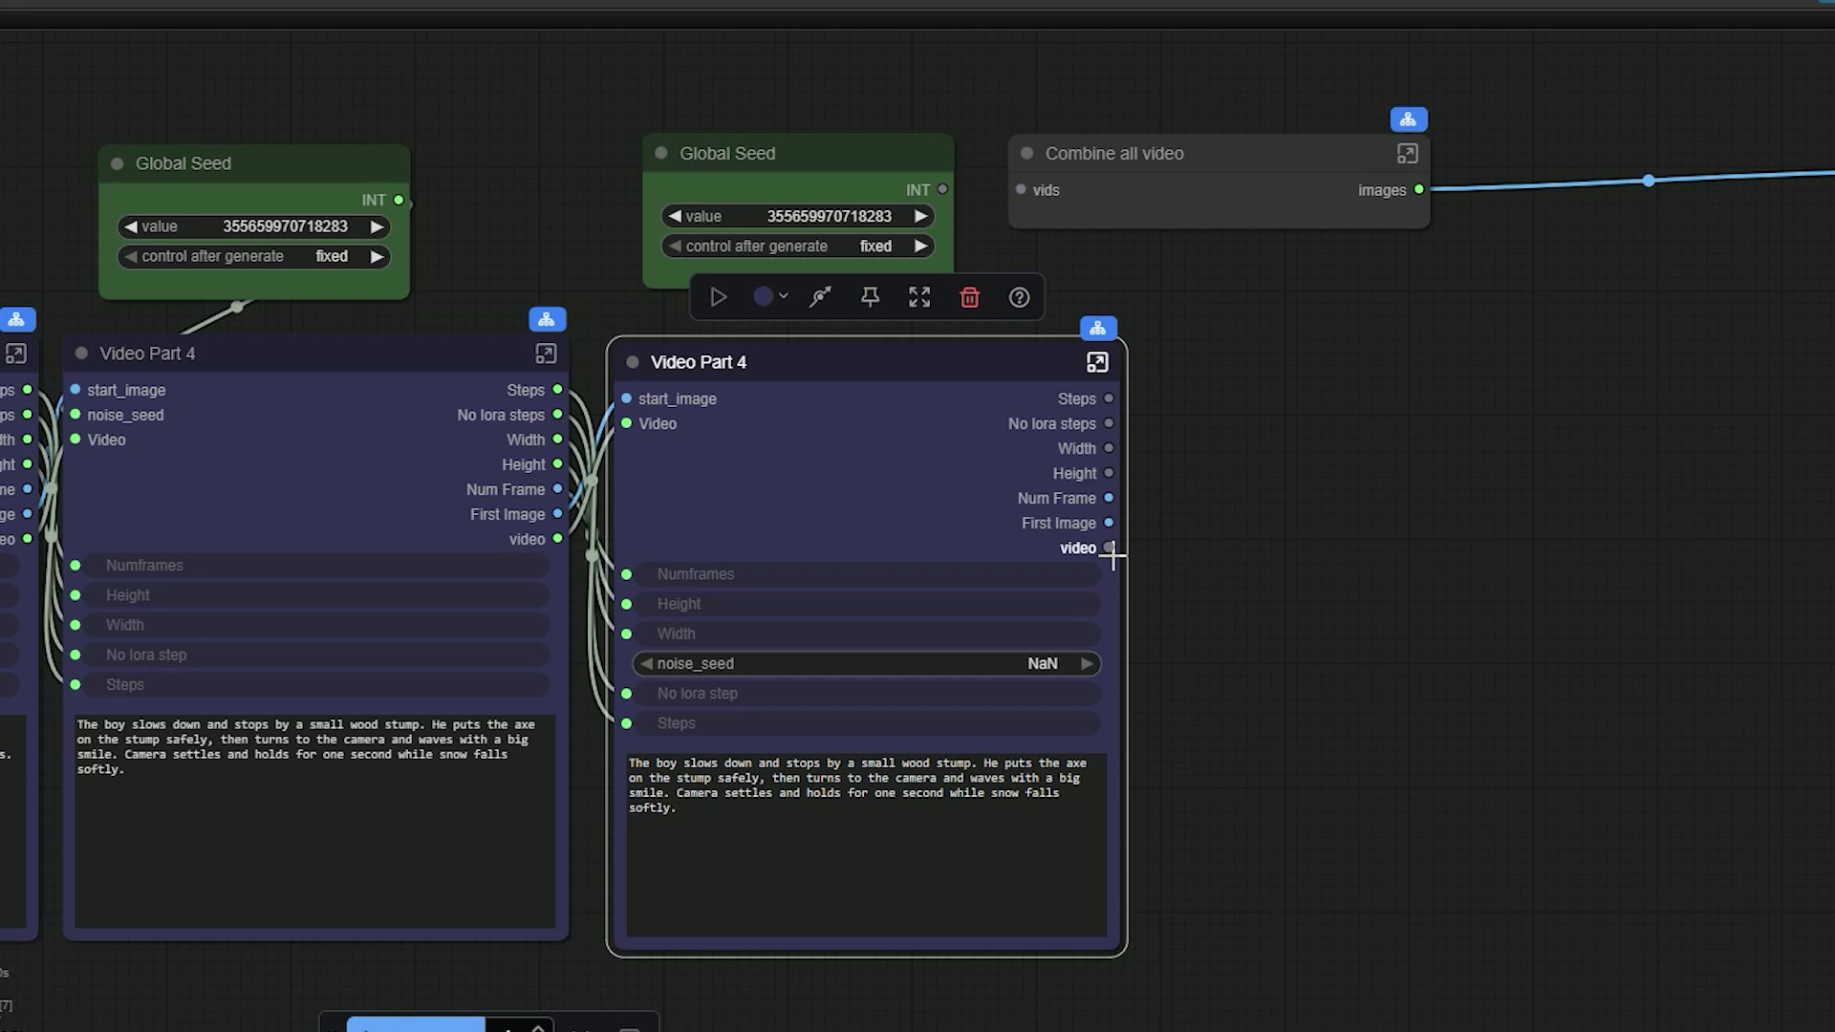
{"action": "left_click_drag", "start_coordinate": [1109, 549], "coordinate": [1044, 182]}
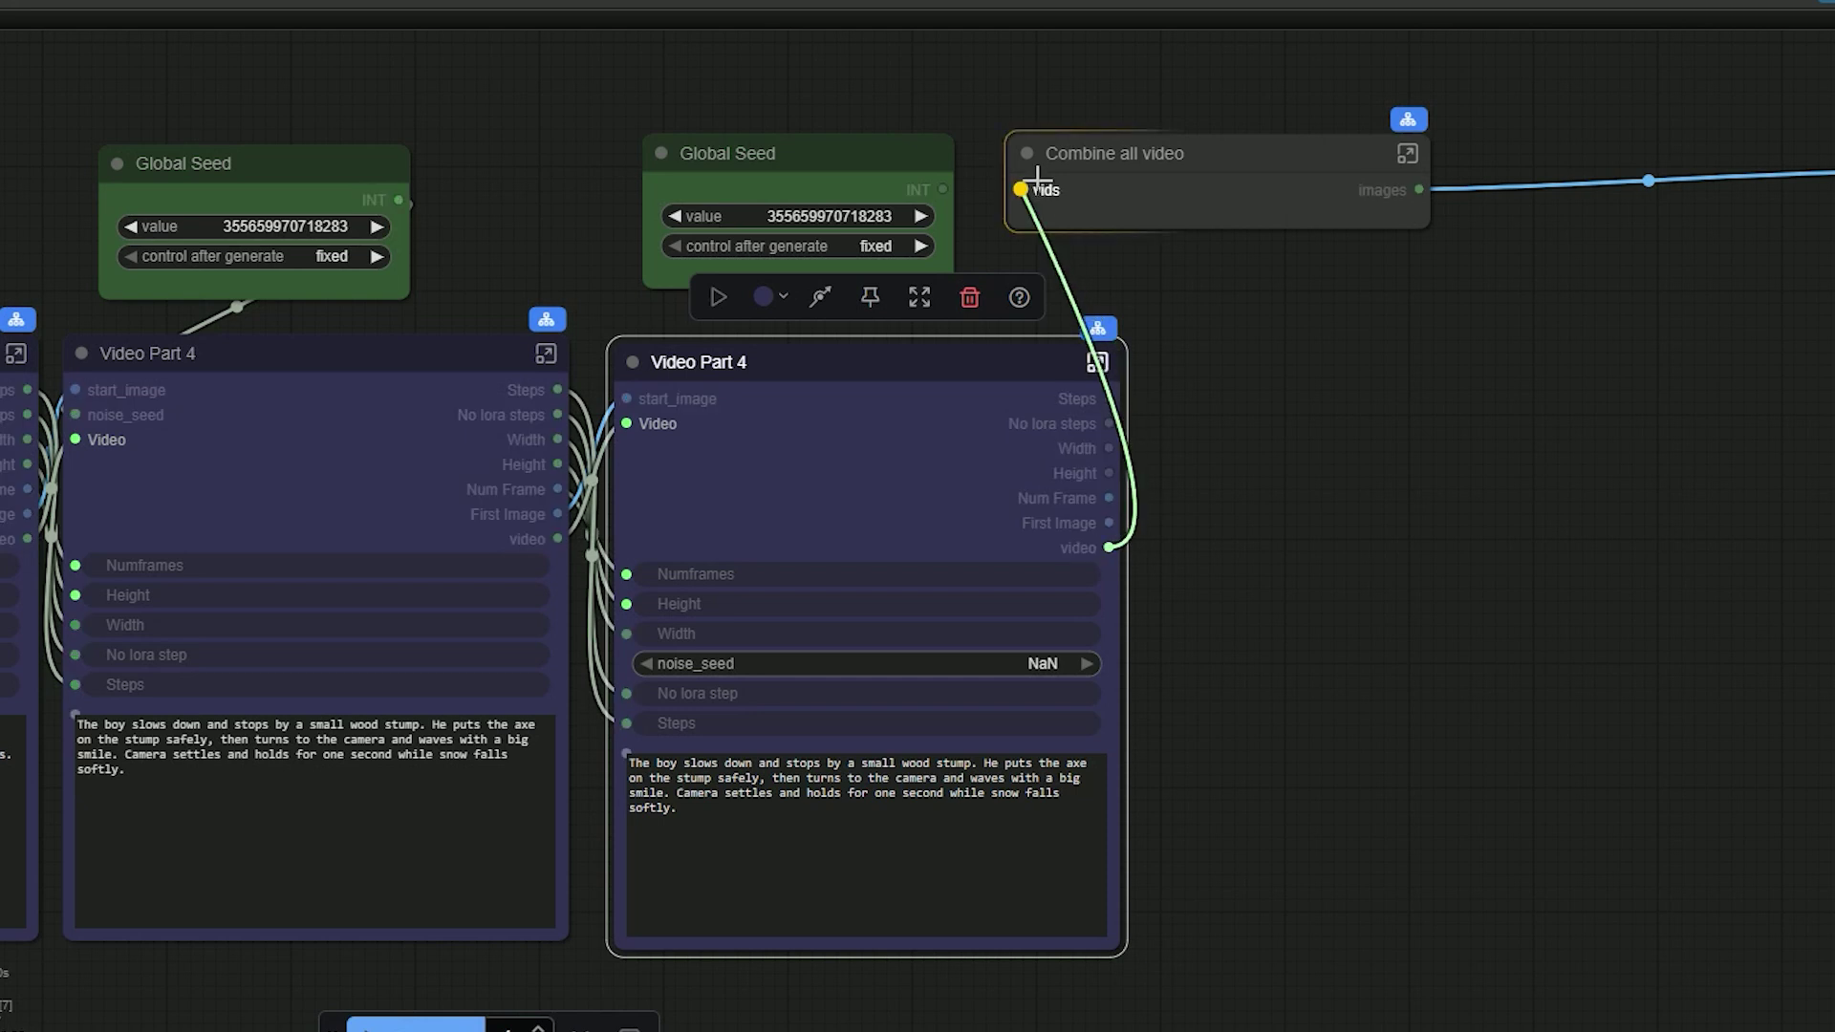
{"action": "left_click_drag", "start_coordinate": [1037, 176], "coordinate": [1038, 181]}
{"action": "left_click", "coordinate": [1116, 160]}
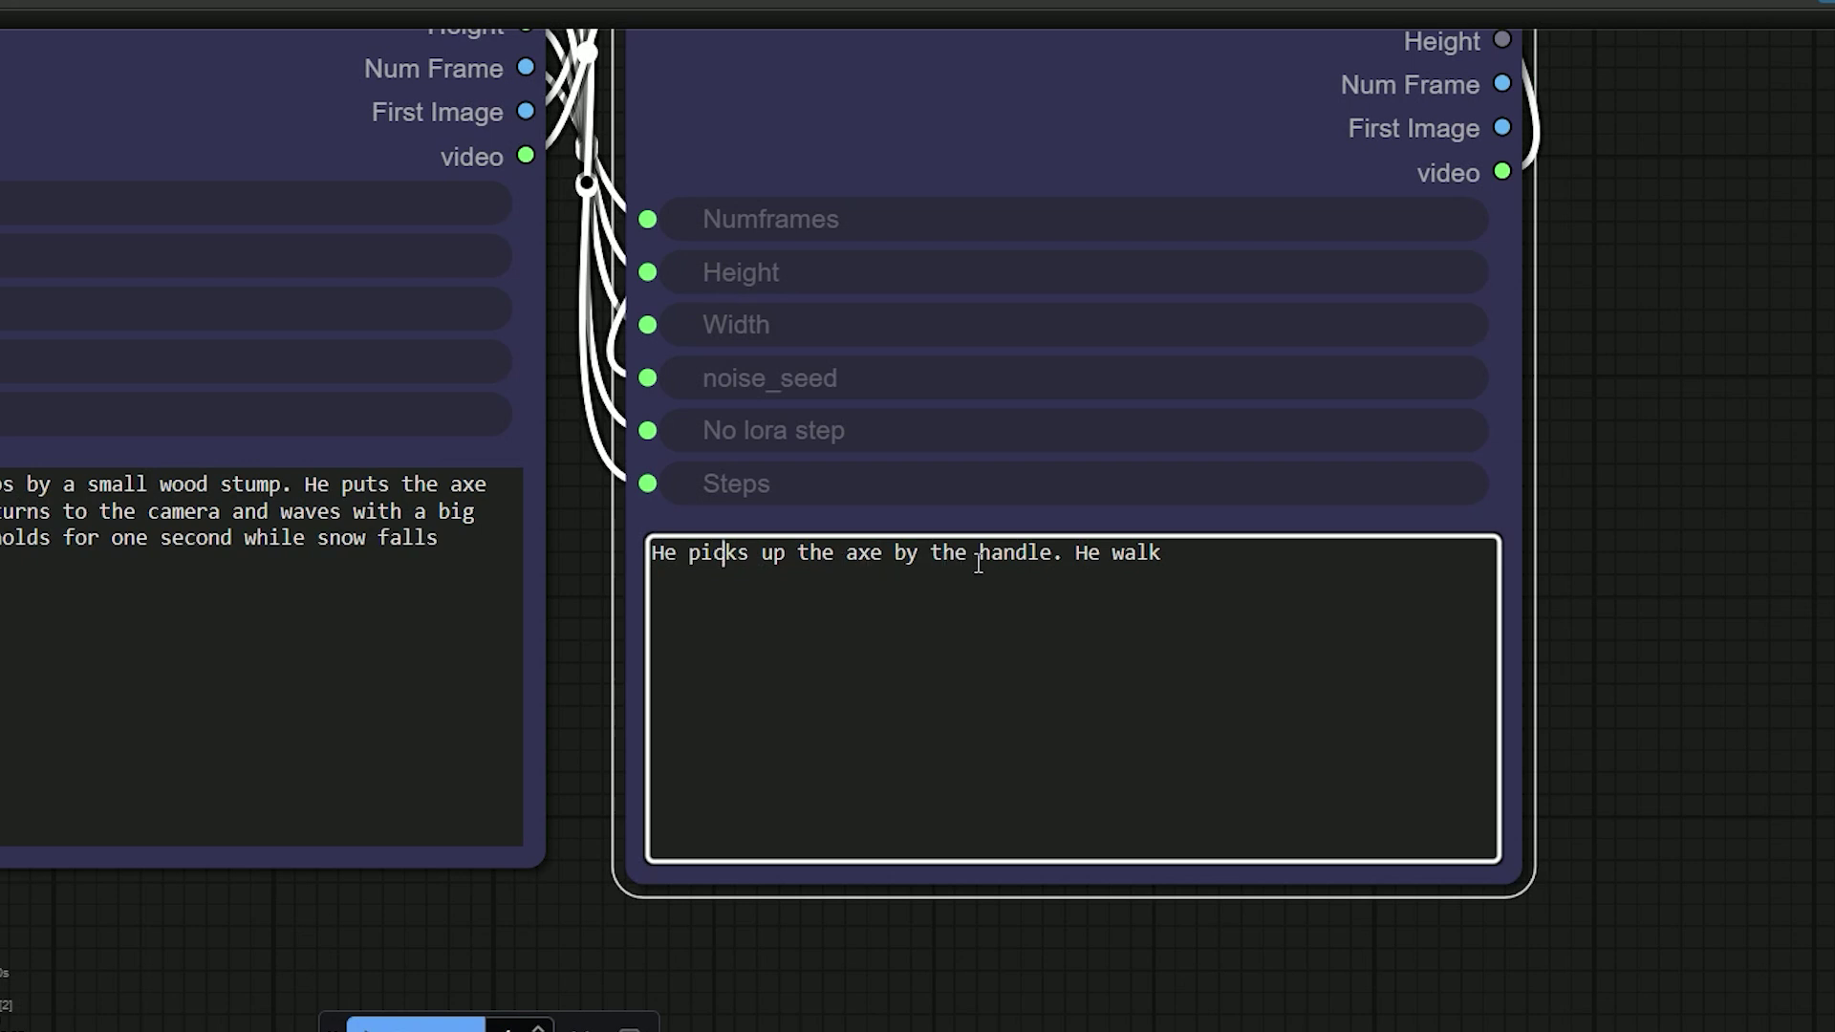
- Shorten the copied Video Part 4 node's prompt to "He picks up the axe."
{"action": "left_click_drag", "start_coordinate": [1060, 559], "coordinate": [888, 549]}
{"action": "key", "text": "BackSpace"}
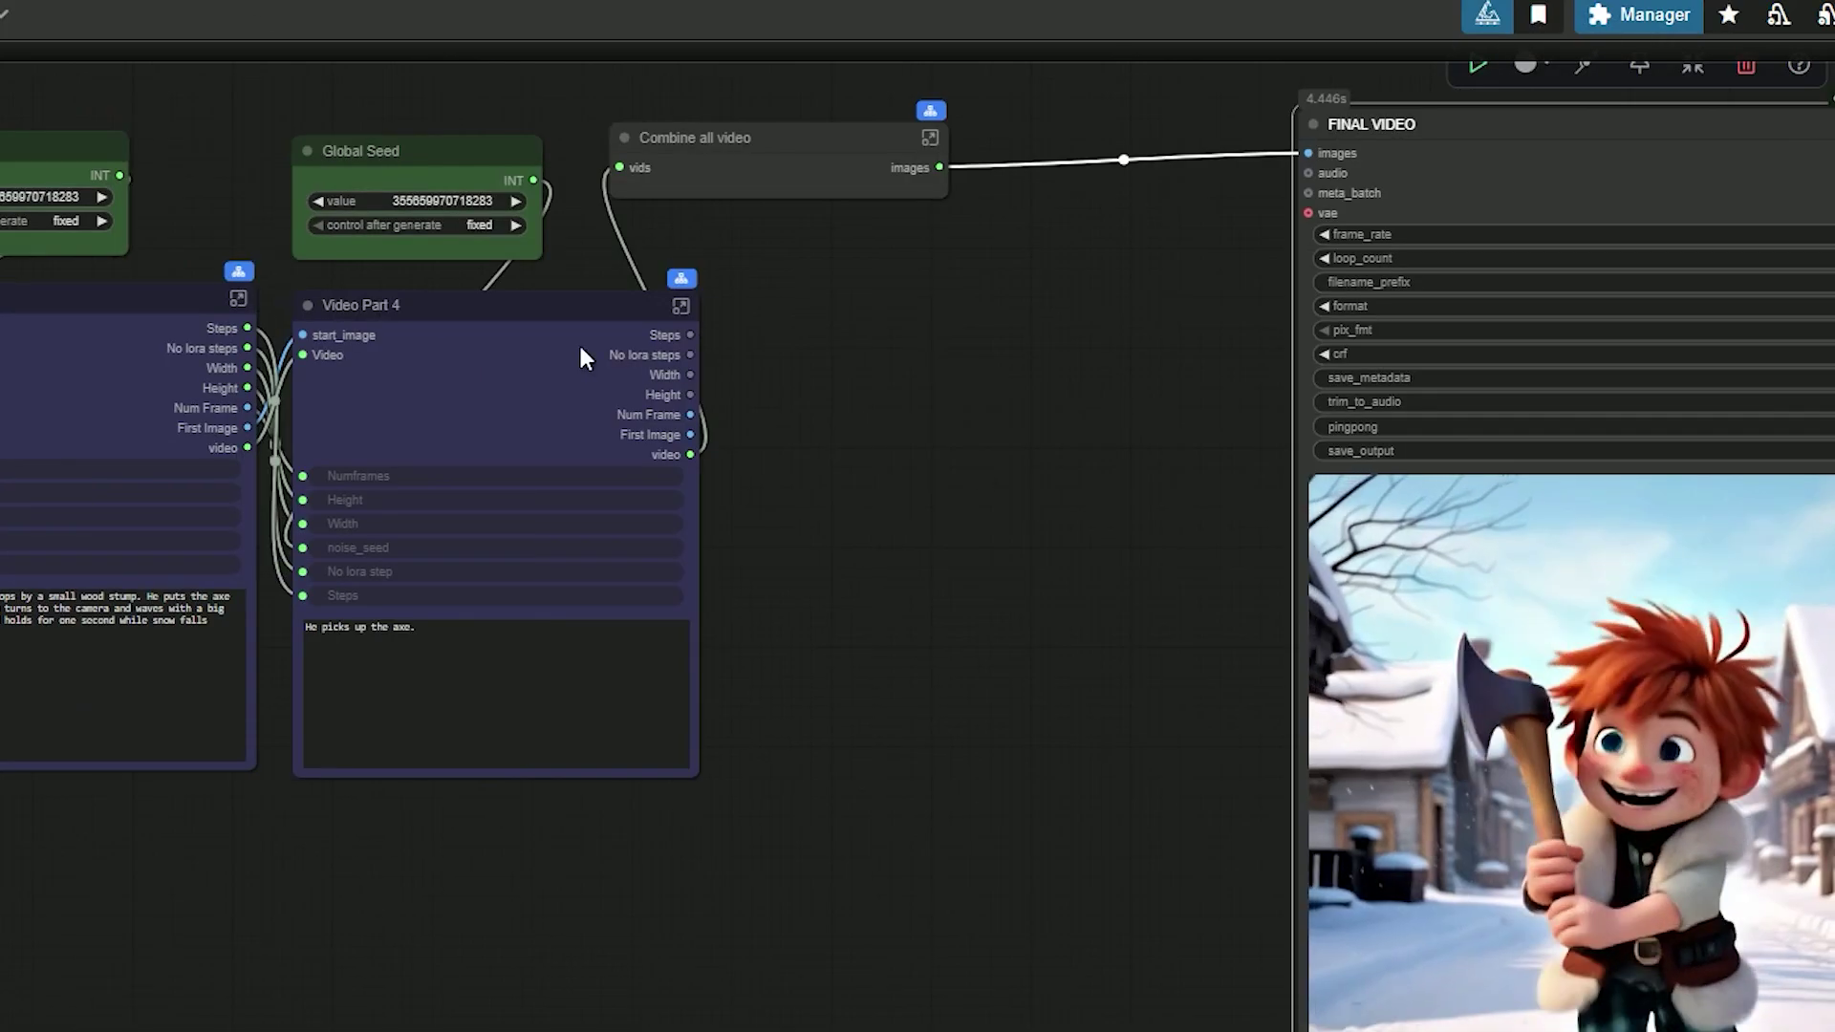
{"action": "scroll", "coordinate": [430, 335], "scroll_direction": "up", "scroll_amount": 4}
{"action": "scroll", "coordinate": [329, 325], "scroll_direction": "down", "scroll_amount": 3}
{"action": "scroll", "coordinate": [329, 325], "scroll_direction": "down", "scroll_amount": 2}
{"action": "left_click", "coordinate": [330, 320]}
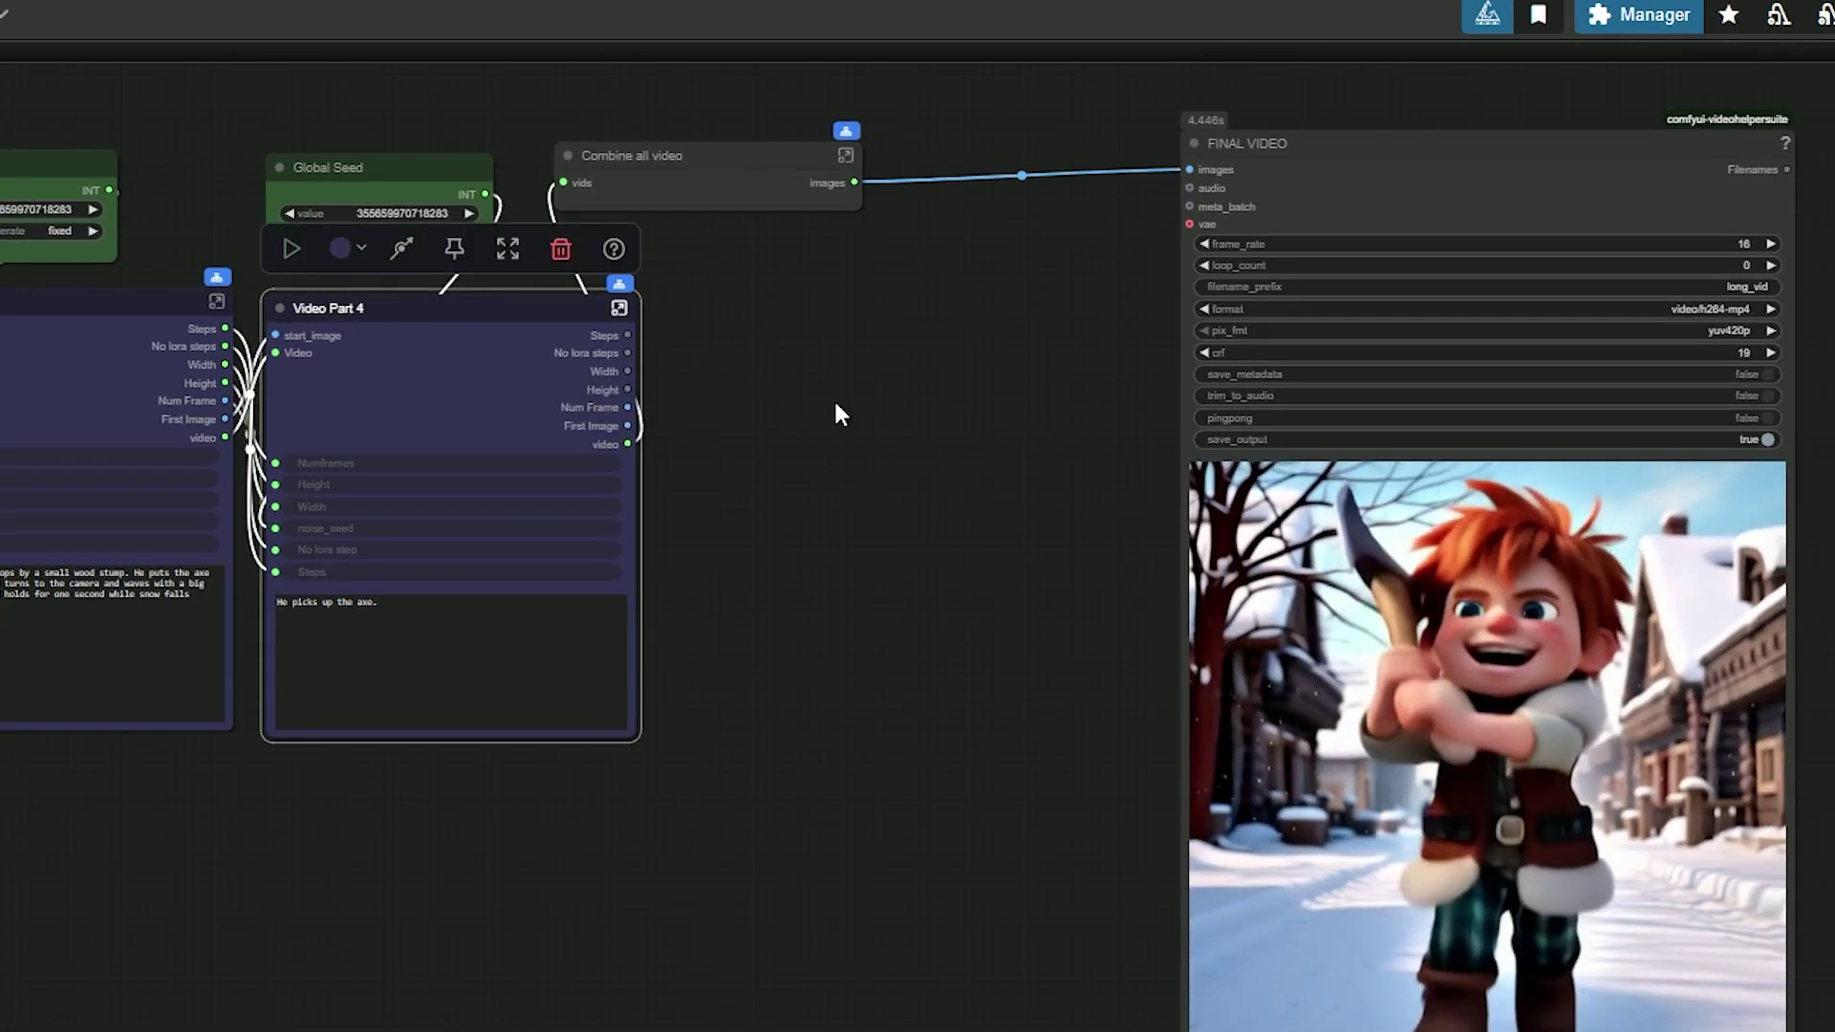
- Move the FINAL VIDEO node closer to Combine all video
{"action": "left_click", "coordinate": [737, 152]}
{"action": "left_click_drag", "start_coordinate": [1236, 132], "coordinate": [973, 134]}
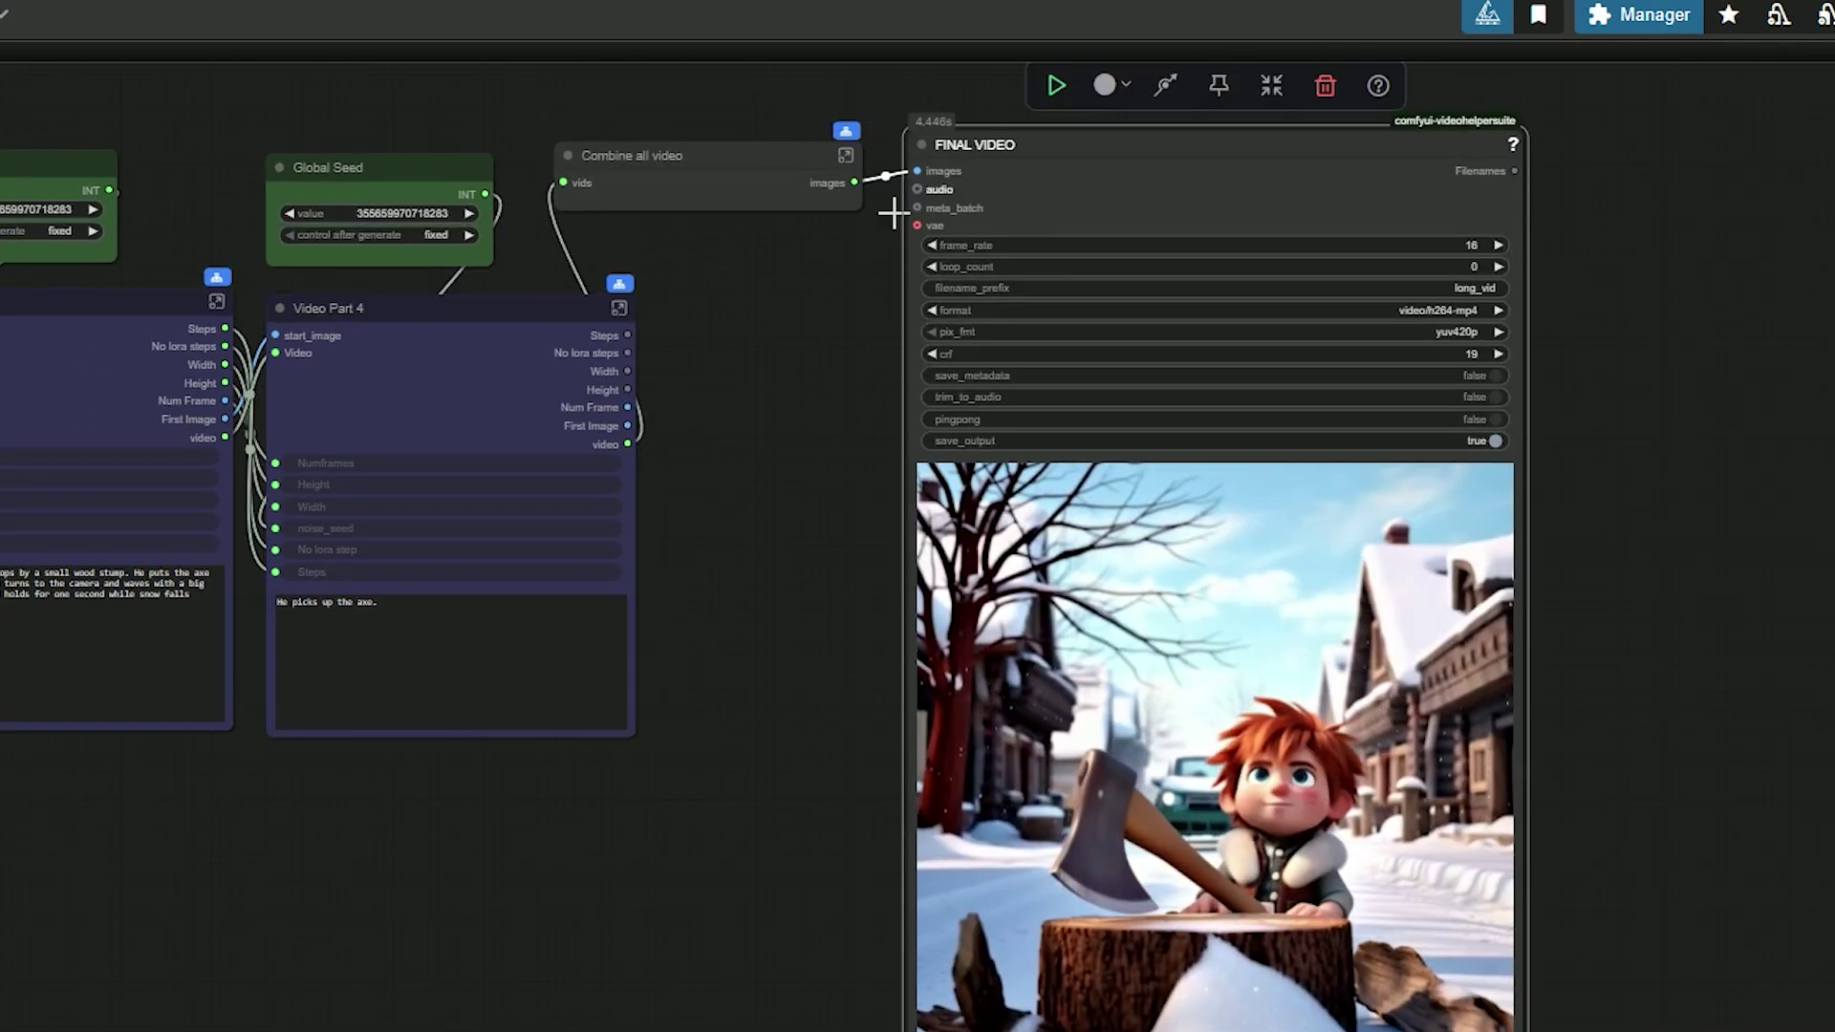
{"action": "left_click_drag", "start_coordinate": [783, 356], "coordinate": [1057, 352]}
{"action": "left_click", "coordinate": [758, 318]}
{"action": "left_click_drag", "start_coordinate": [758, 318], "coordinate": [783, 318]}
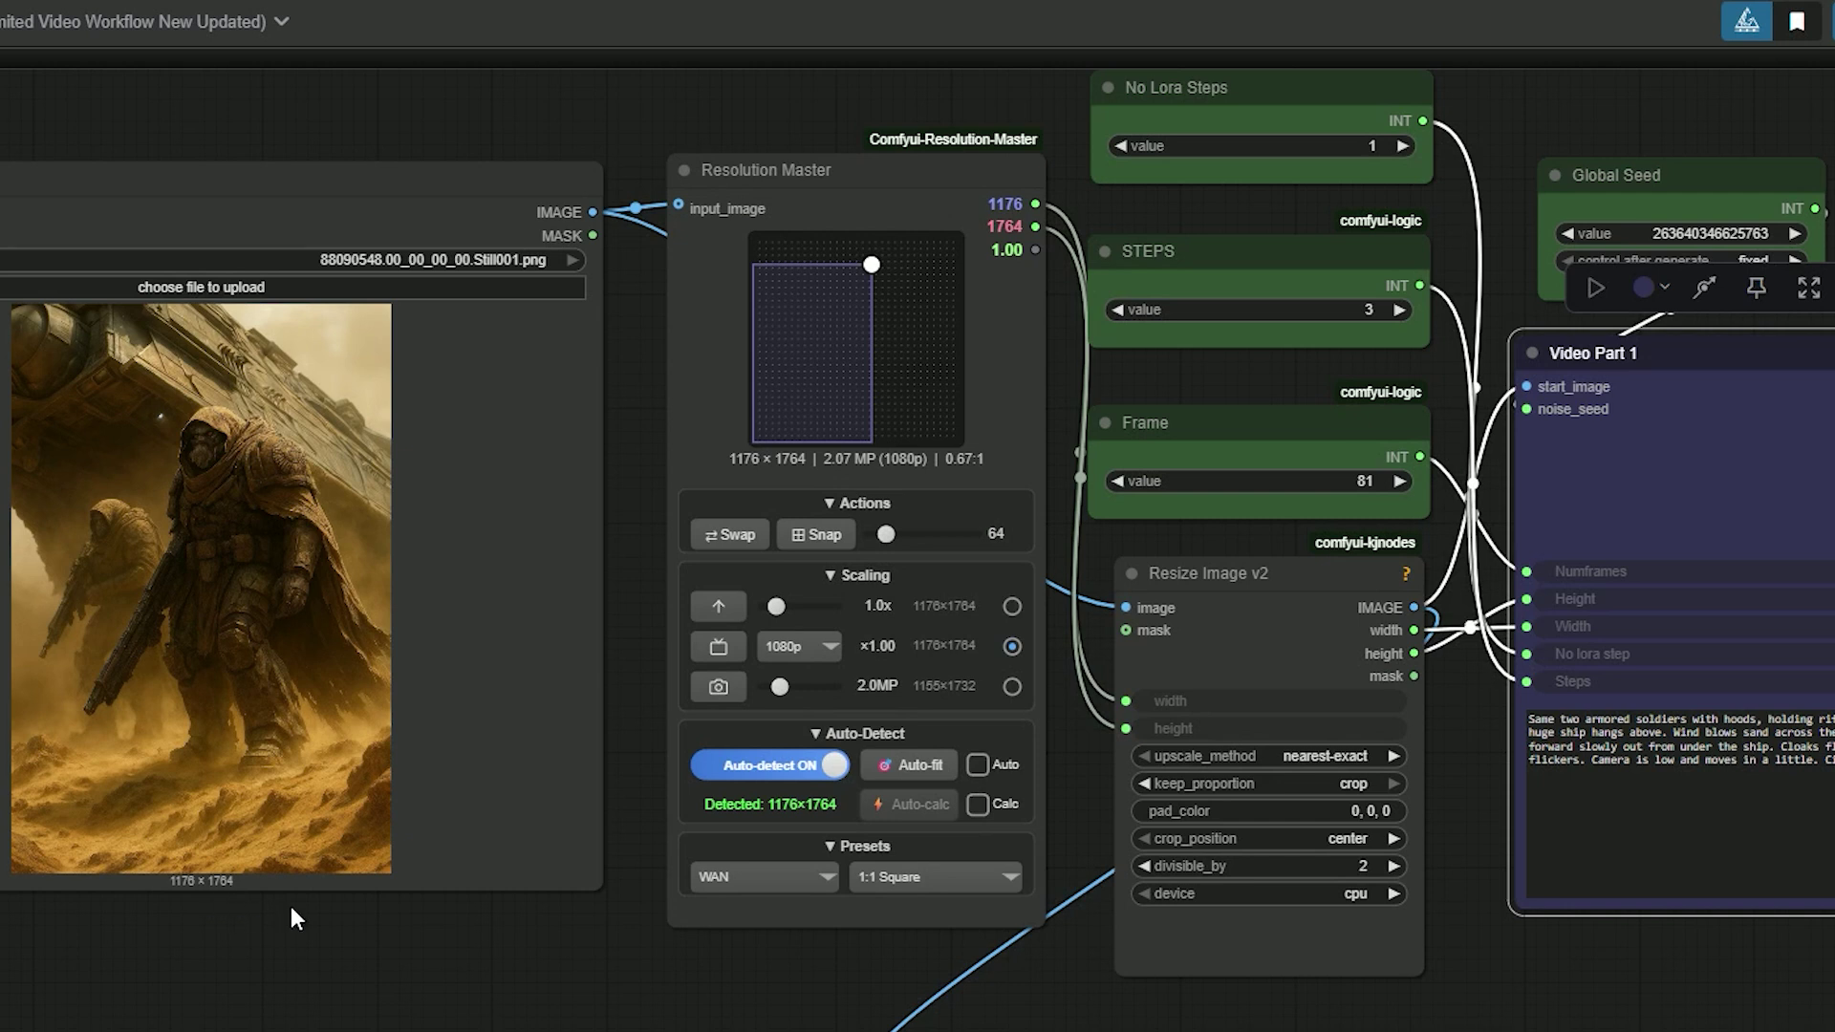
- Apply the WAN 3:4 Portrait (624×832) preset in the Resolution Master node
{"action": "left_click_drag", "start_coordinate": [386, 913], "coordinate": [168, 909]}
{"action": "scroll", "coordinate": [168, 909], "scroll_direction": "left", "scroll_amount": 8}
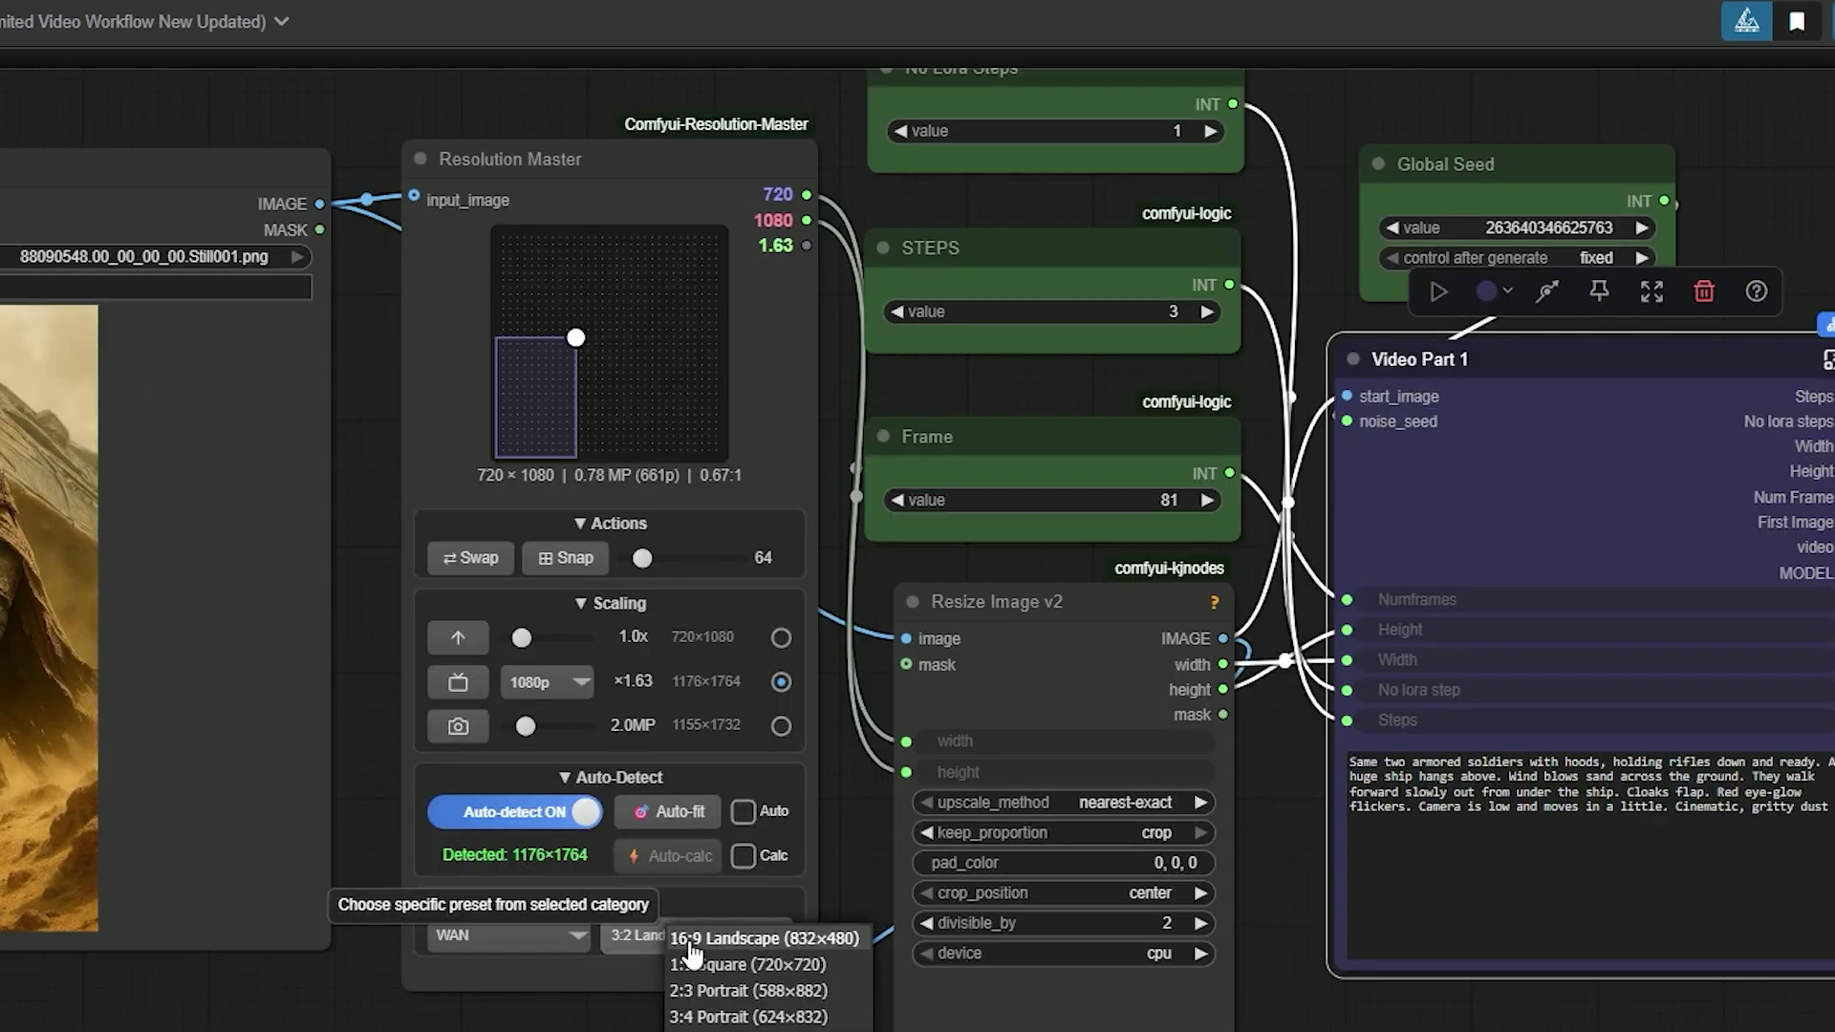
{"action": "left_click", "coordinate": [705, 1015]}
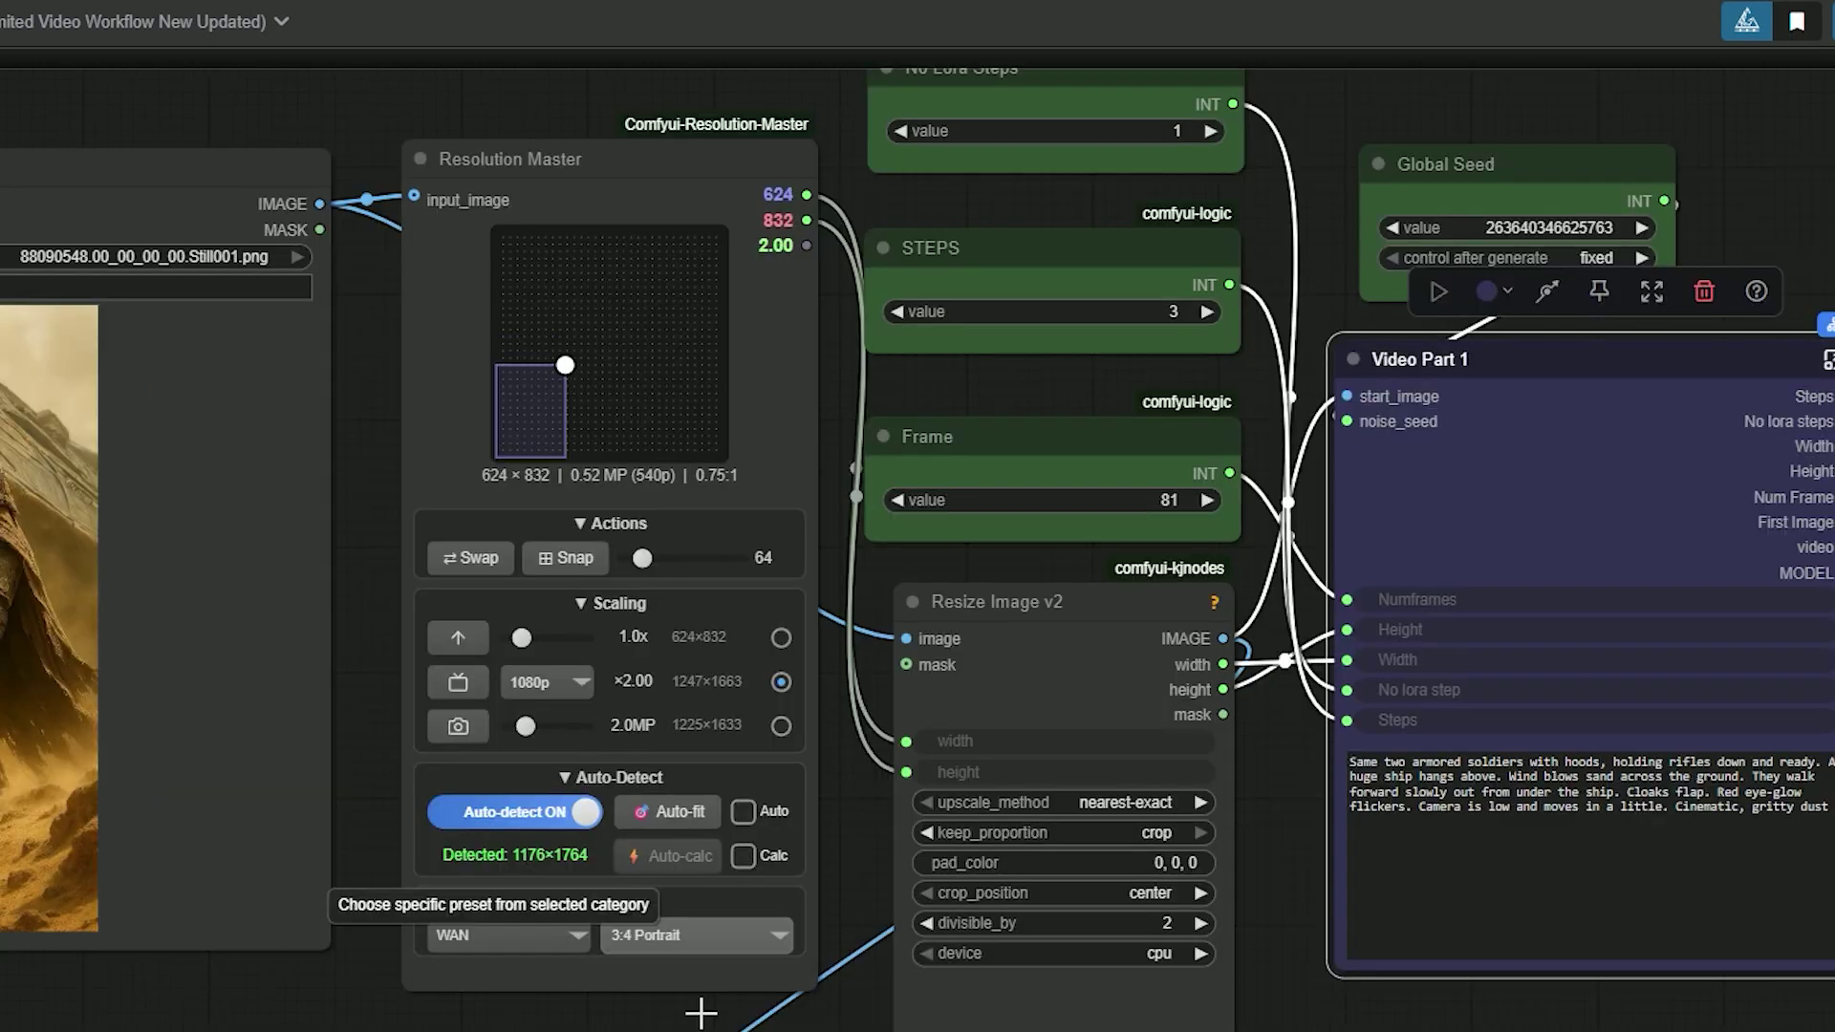
{"action": "left_click_drag", "start_coordinate": [394, 537], "coordinate": [449, 600]}
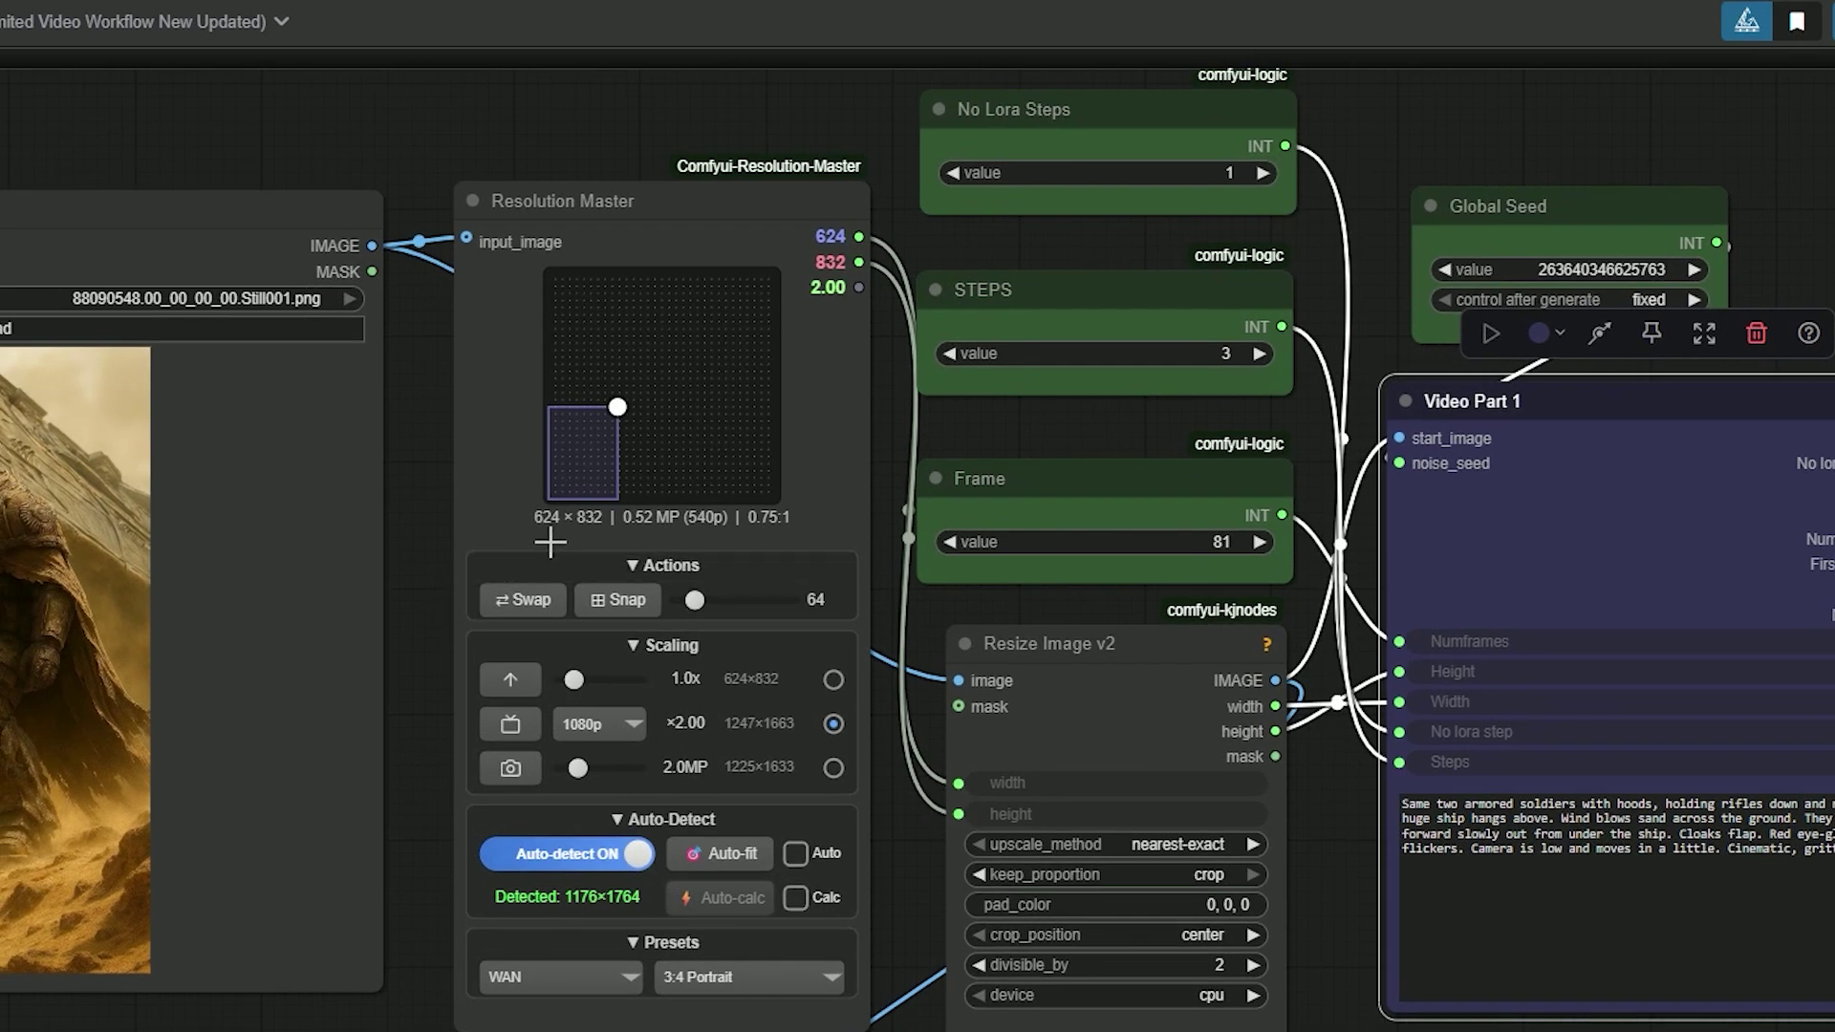
- Review the Resolution Master, No Lora Steps and STEPS nodes by selecting each one
{"action": "left_click", "coordinate": [610, 203]}
{"action": "left_click_drag", "start_coordinate": [908, 123], "coordinate": [318, 169]}
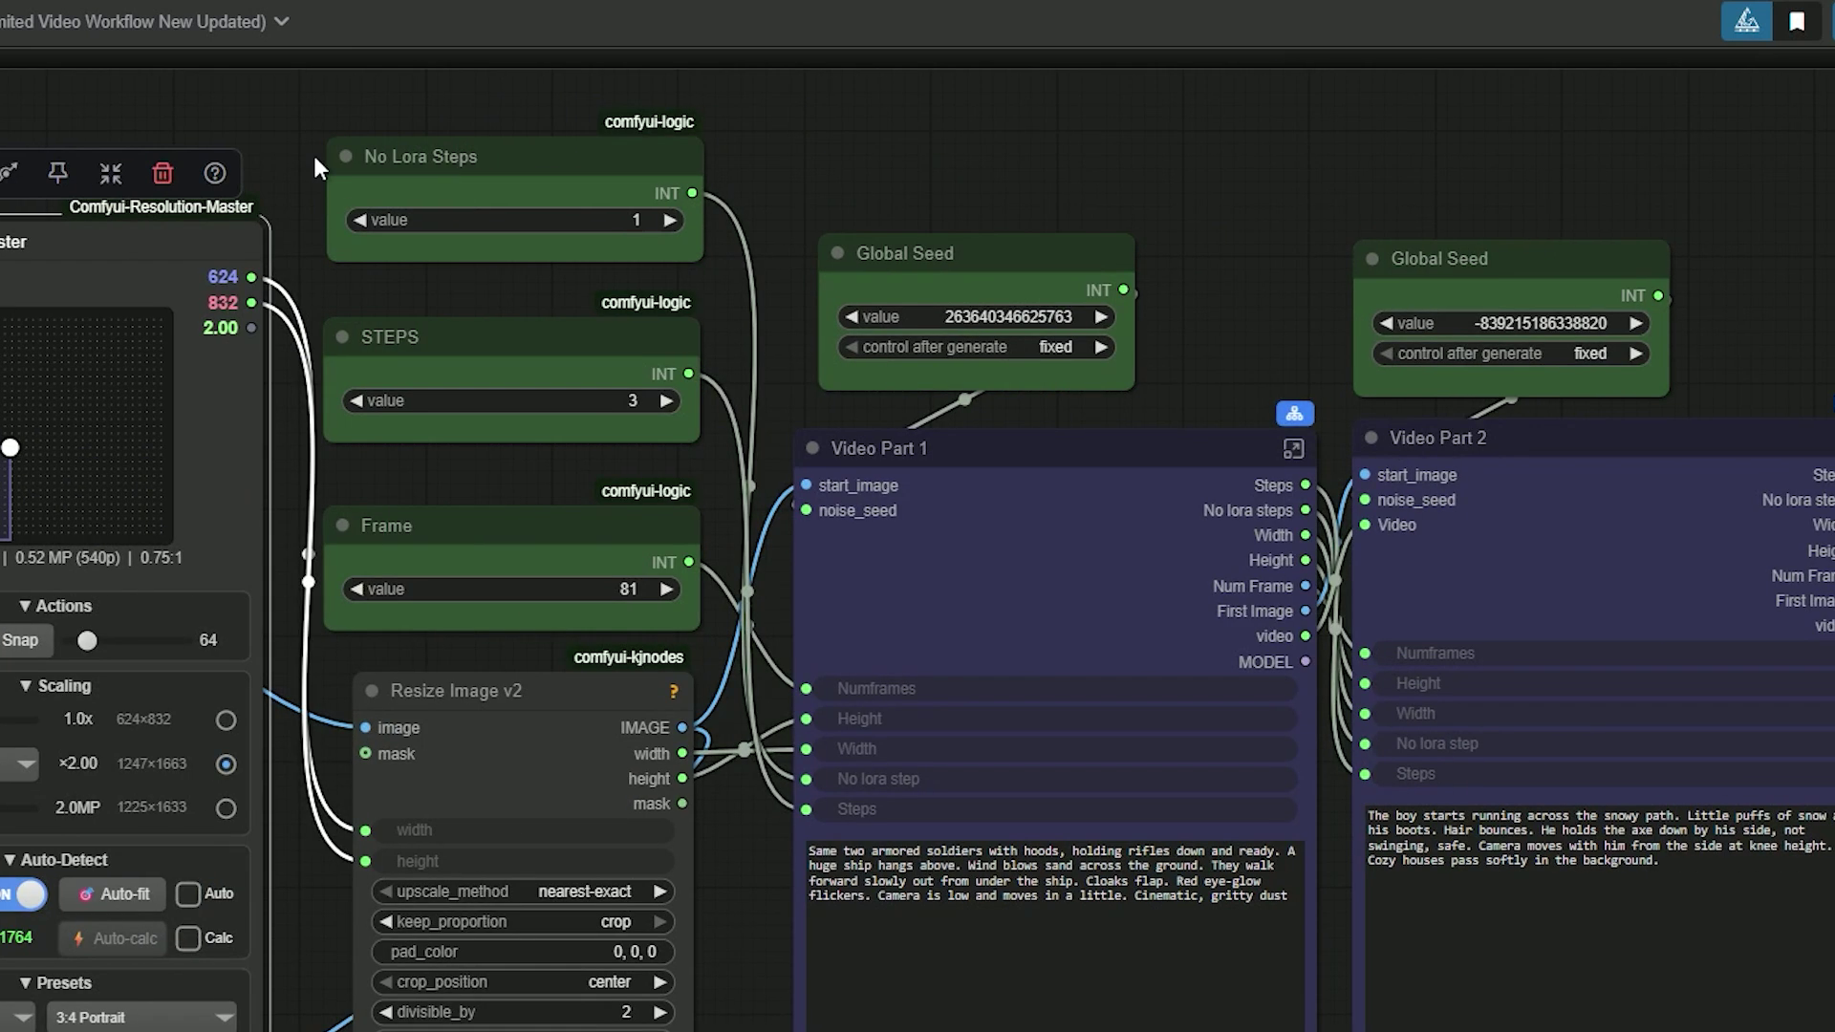
{"action": "left_click", "coordinate": [524, 155]}
{"action": "scroll", "coordinate": [431, 164], "scroll_direction": "up", "scroll_amount": 3}
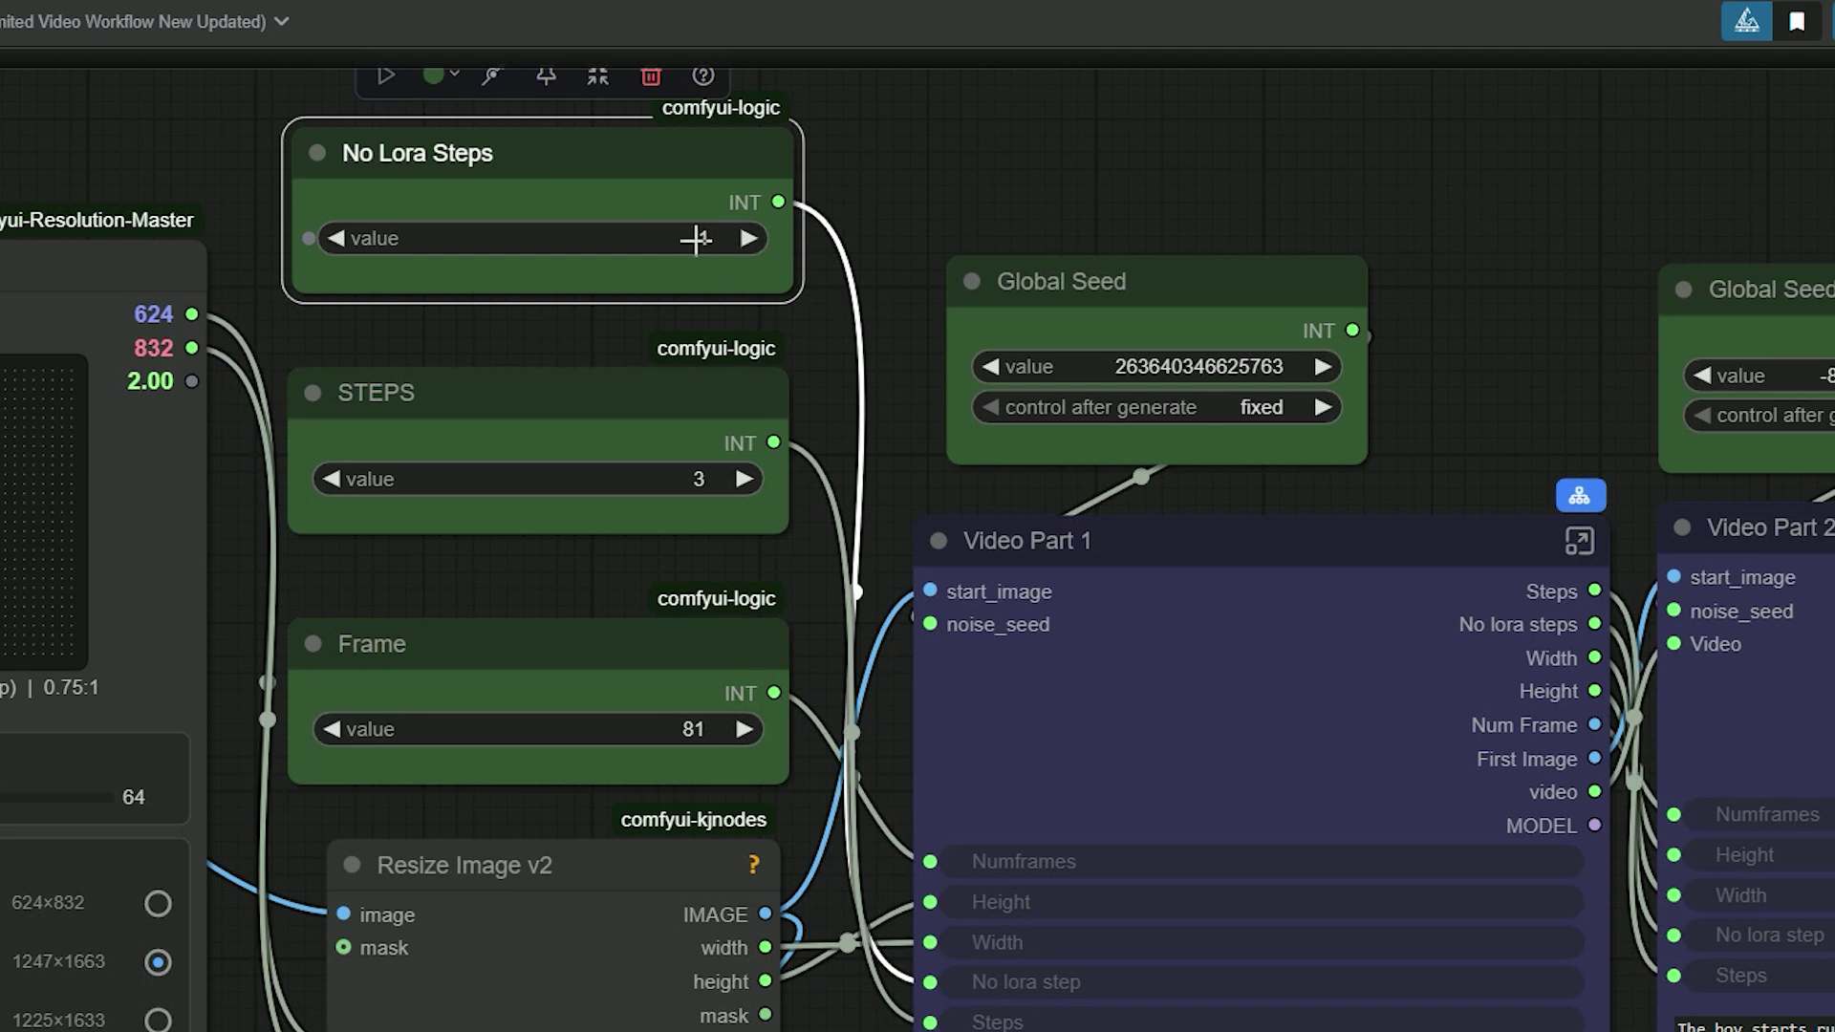
{"action": "left_click", "coordinate": [488, 397]}
{"action": "scroll", "coordinate": [784, 541], "scroll_direction": "down", "scroll_amount": 1}
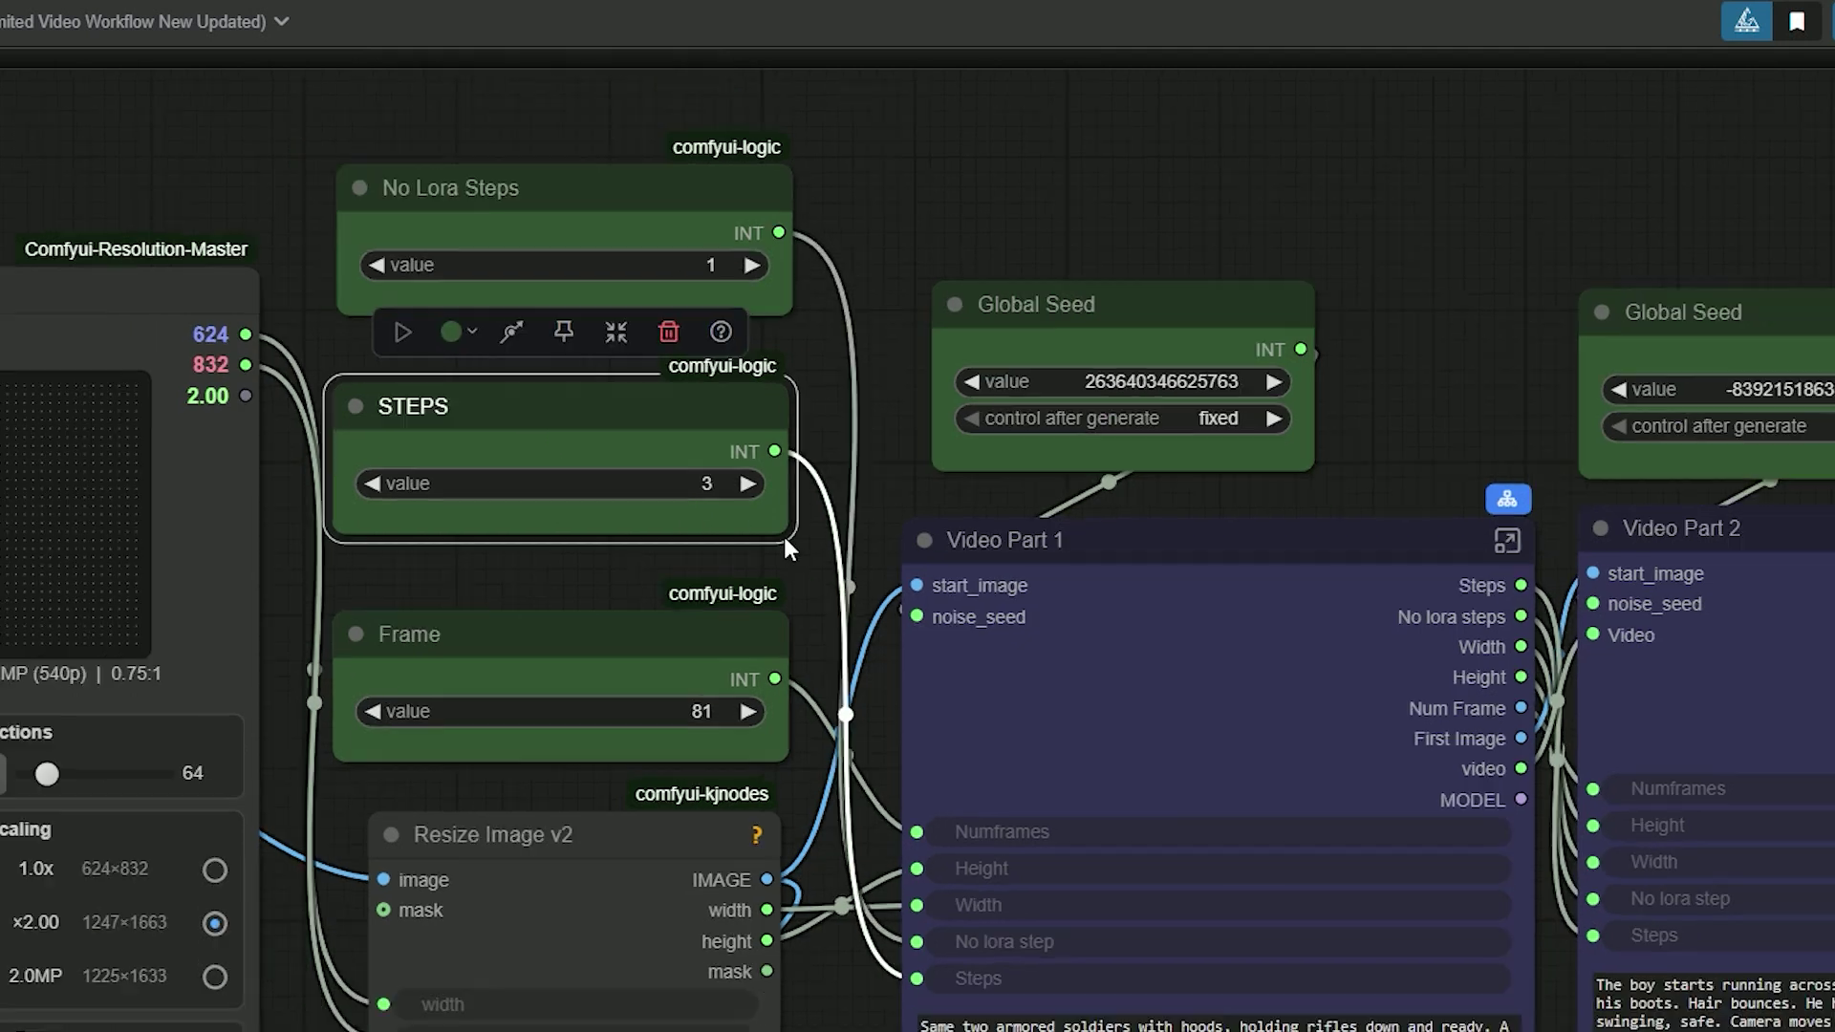
- Read through the prompt about the two armored soldiers in the Video Part 1 node
{"action": "scroll", "coordinate": [784, 541], "scroll_direction": "down", "scroll_amount": 2}
{"action": "left_click_drag", "start_coordinate": [698, 540], "coordinate": [249, 262]}
{"action": "scroll", "coordinate": [422, 592], "scroll_direction": "up", "scroll_amount": 3}
{"action": "left_click_drag", "start_coordinate": [347, 682], "coordinate": [232, 658]}
{"action": "scroll", "coordinate": [261, 652], "scroll_direction": "up", "scroll_amount": 1}
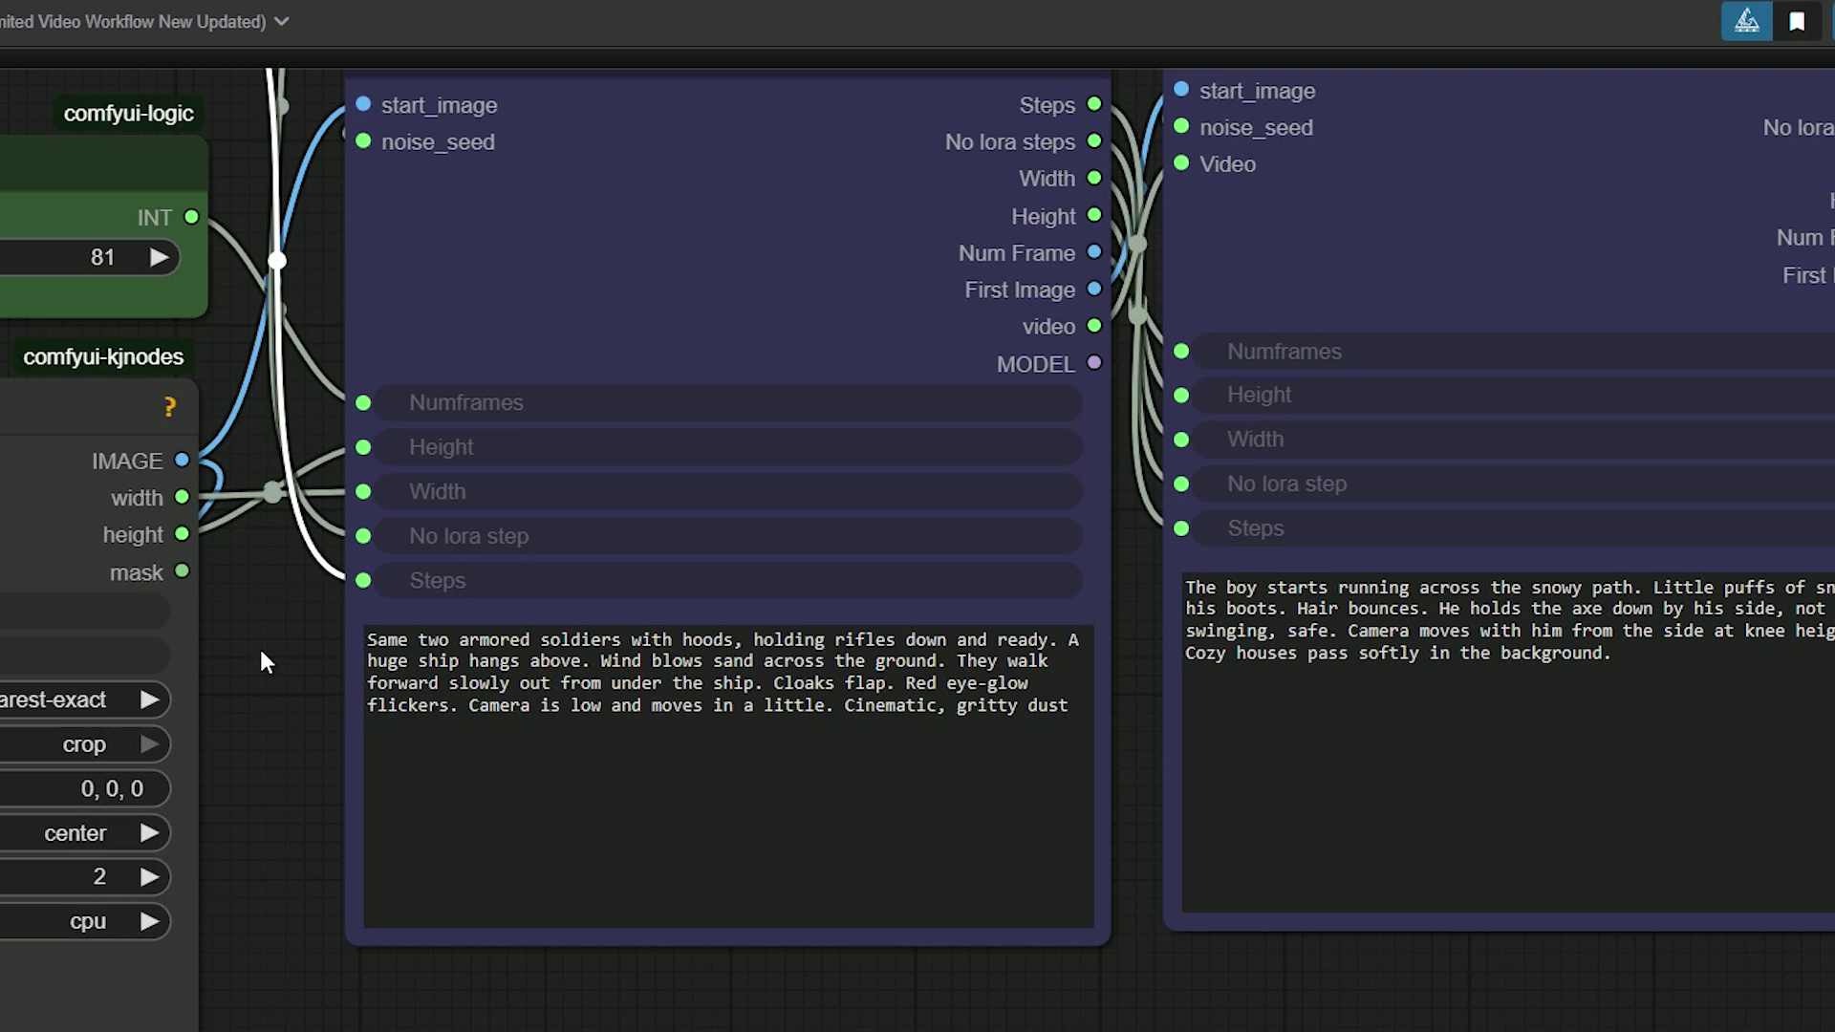
{"action": "left_click_drag", "start_coordinate": [261, 652], "coordinate": [210, 610]}
{"action": "scroll", "coordinate": [210, 609], "scroll_direction": "up", "scroll_amount": 1}
{"action": "left_click", "coordinate": [851, 597]}
{"action": "left_click_drag", "start_coordinate": [595, 628], "coordinate": [762, 625]}
{"action": "left_click", "coordinate": [761, 626]}
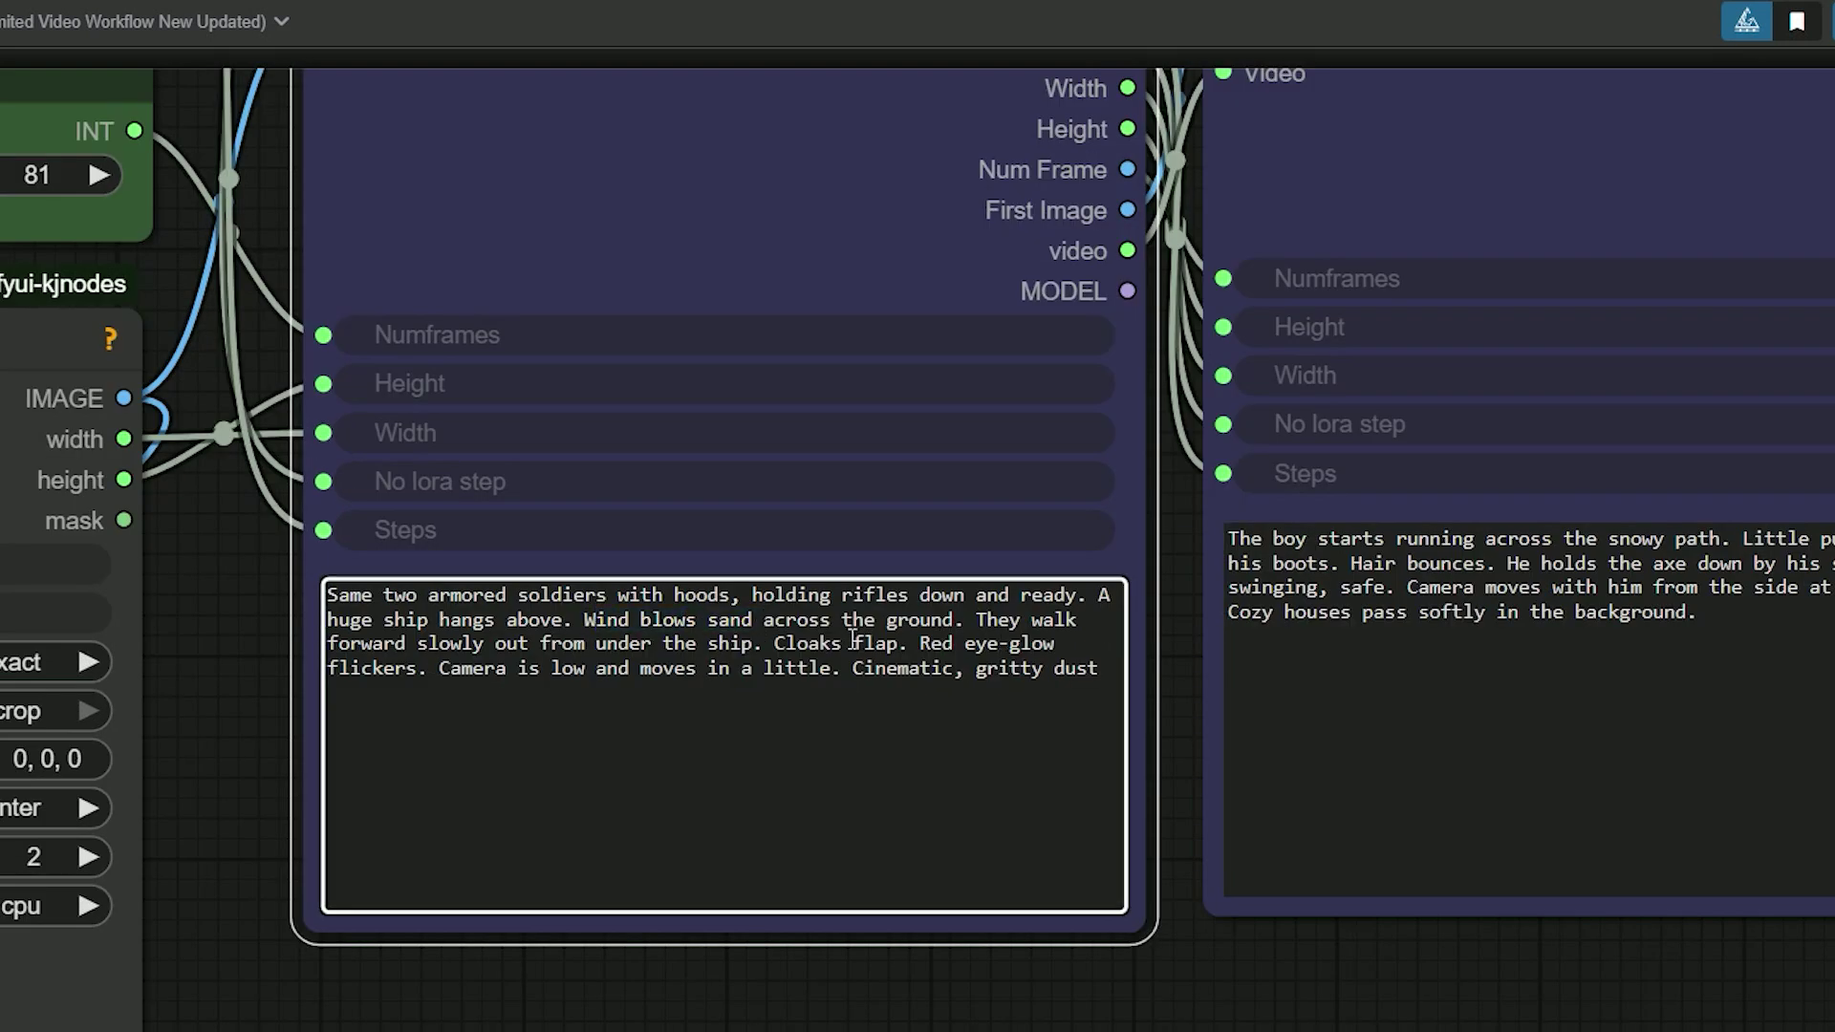
{"action": "left_click_drag", "start_coordinate": [410, 647], "coordinate": [556, 646]}
{"action": "left_click", "coordinate": [474, 660]}
{"action": "left_click_drag", "start_coordinate": [439, 649], "coordinate": [895, 646]}
{"action": "left_click", "coordinate": [671, 650]}
{"action": "left_click", "coordinate": [595, 647]}
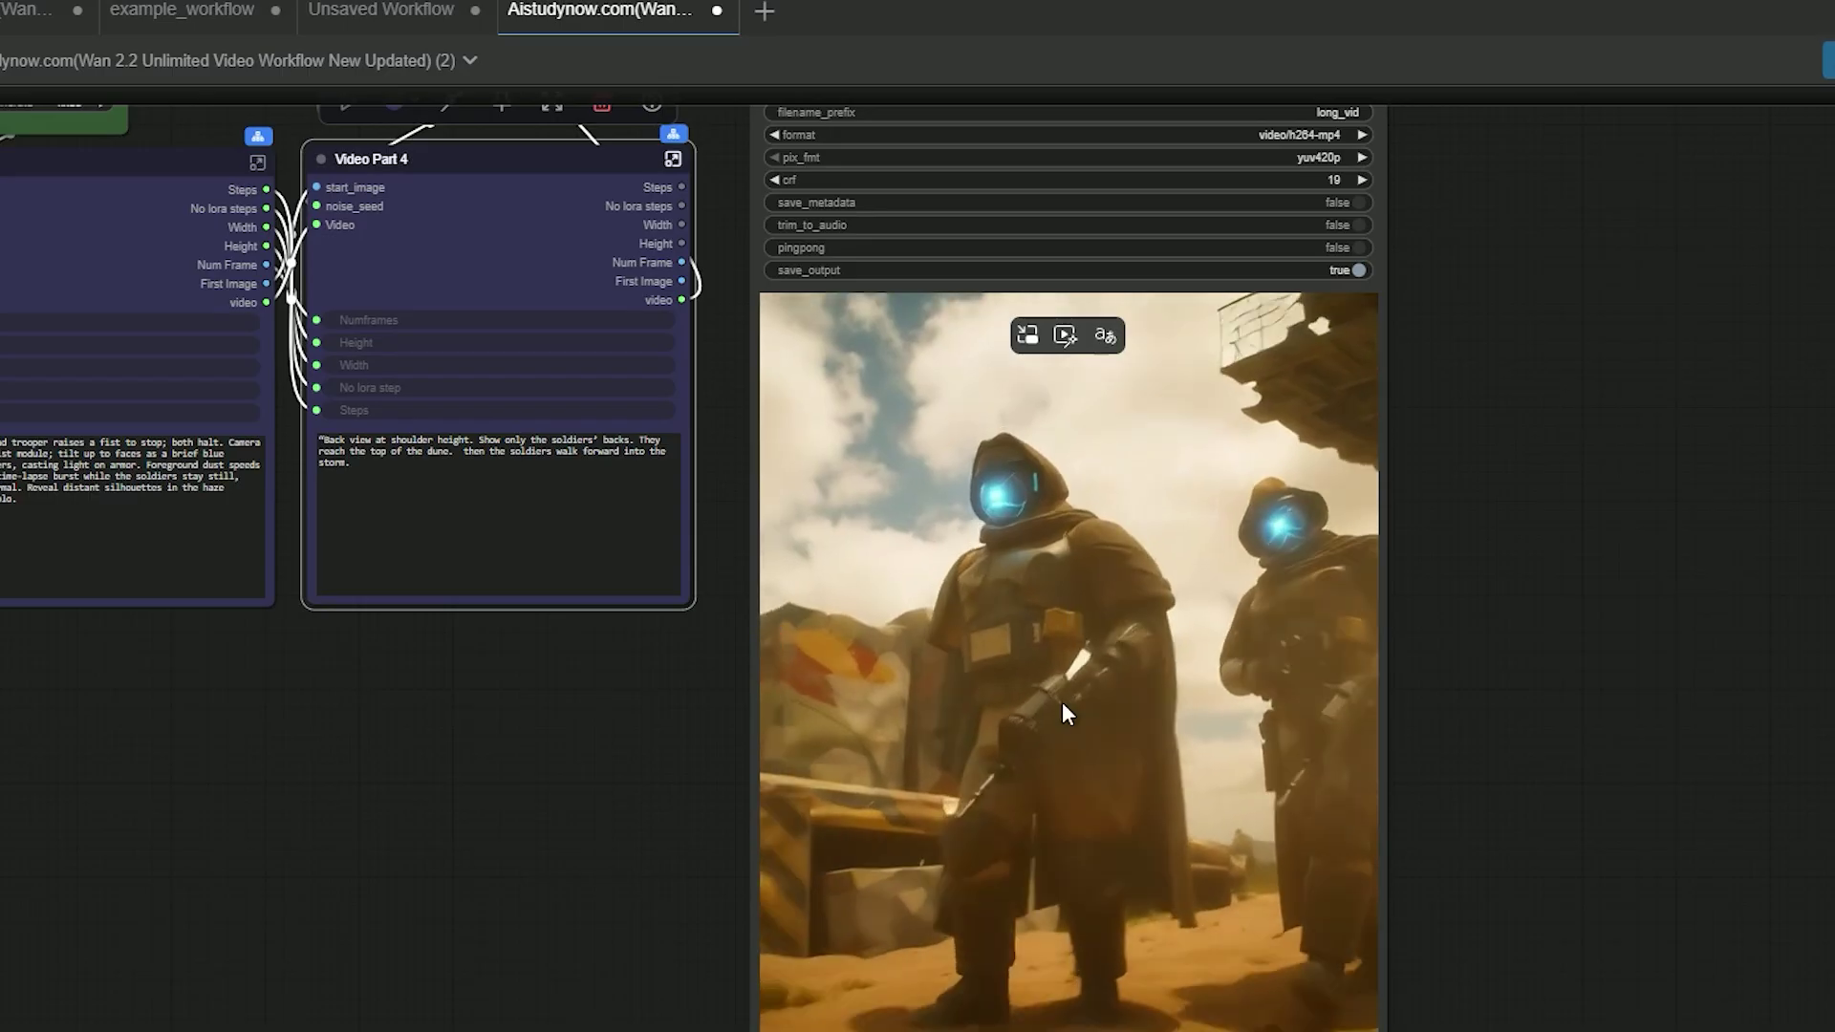
- Watch the generated soldiers clip in the FINAL VIDEO node and look over the surrounding nodes
{"action": "right_click", "coordinate": [1059, 621]}
{"action": "left_click", "coordinate": [1120, 347]}
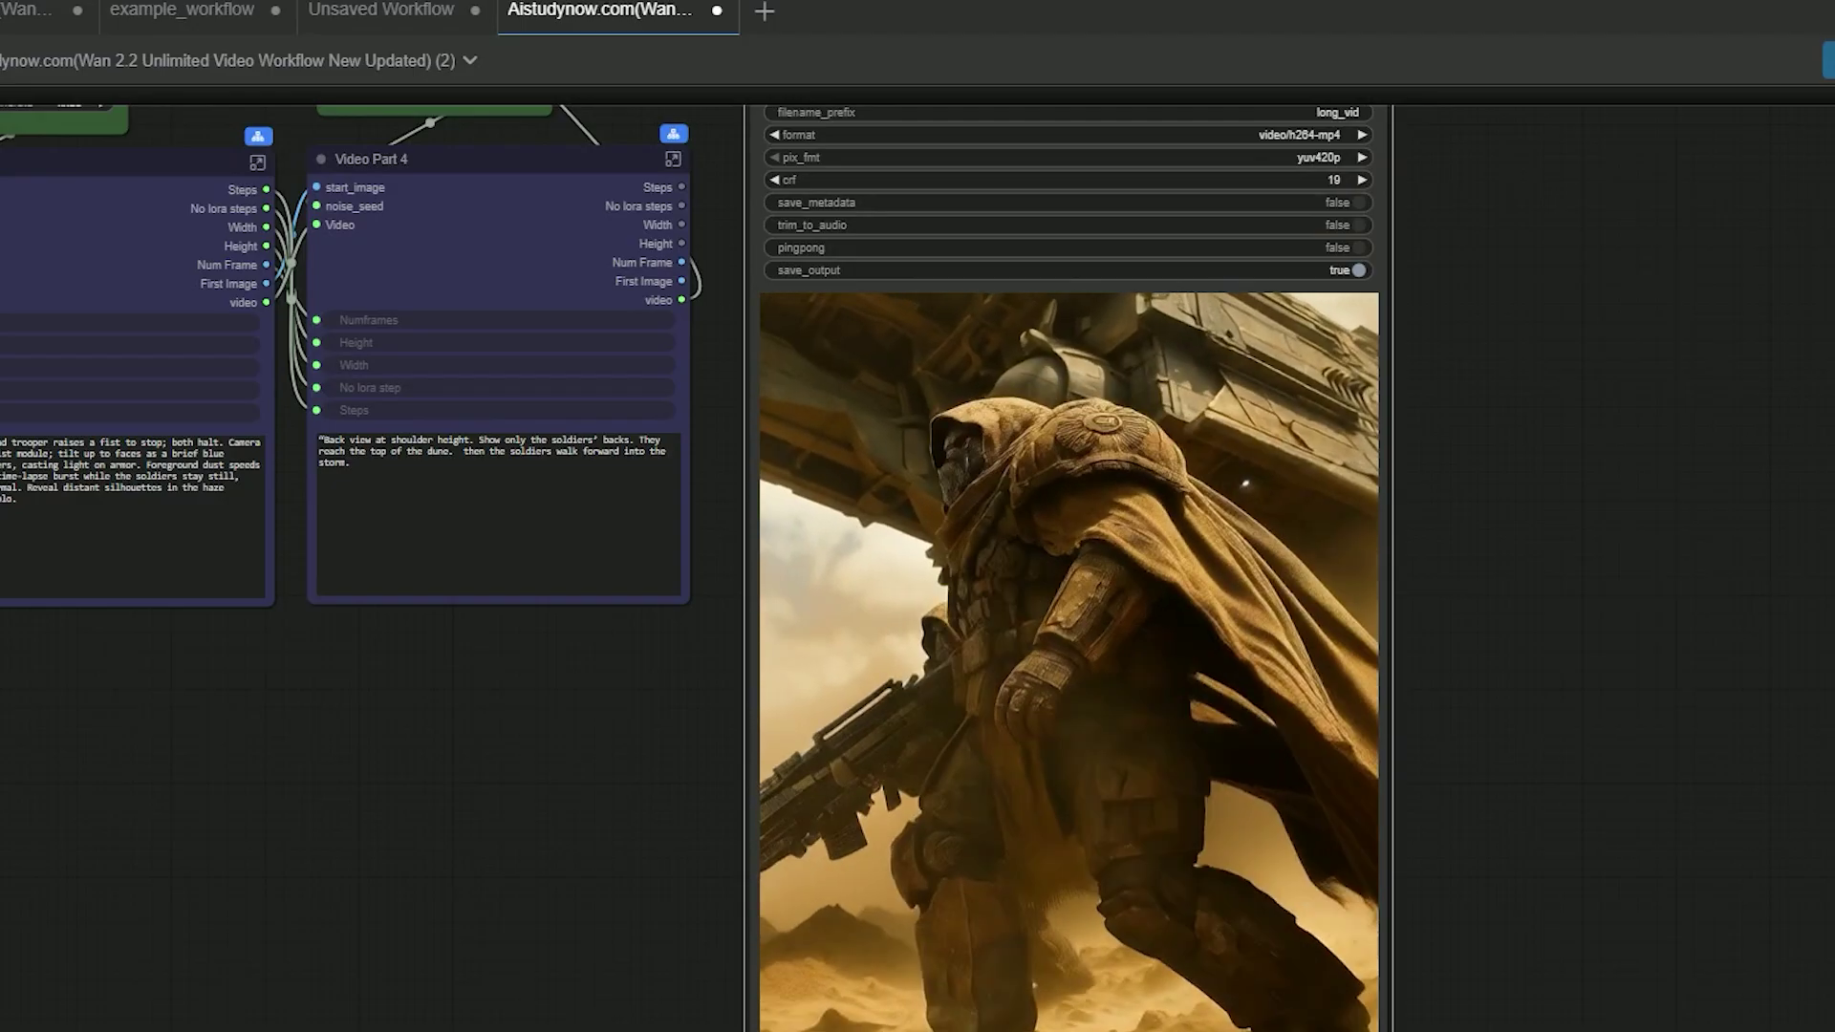
{"action": "scroll", "coordinate": [430, 815], "scroll_direction": "down", "scroll_amount": 6}
{"action": "left_click_drag", "start_coordinate": [430, 816], "coordinate": [1093, 827]}
{"action": "scroll", "coordinate": [1092, 828], "scroll_direction": "down", "scroll_amount": 2}
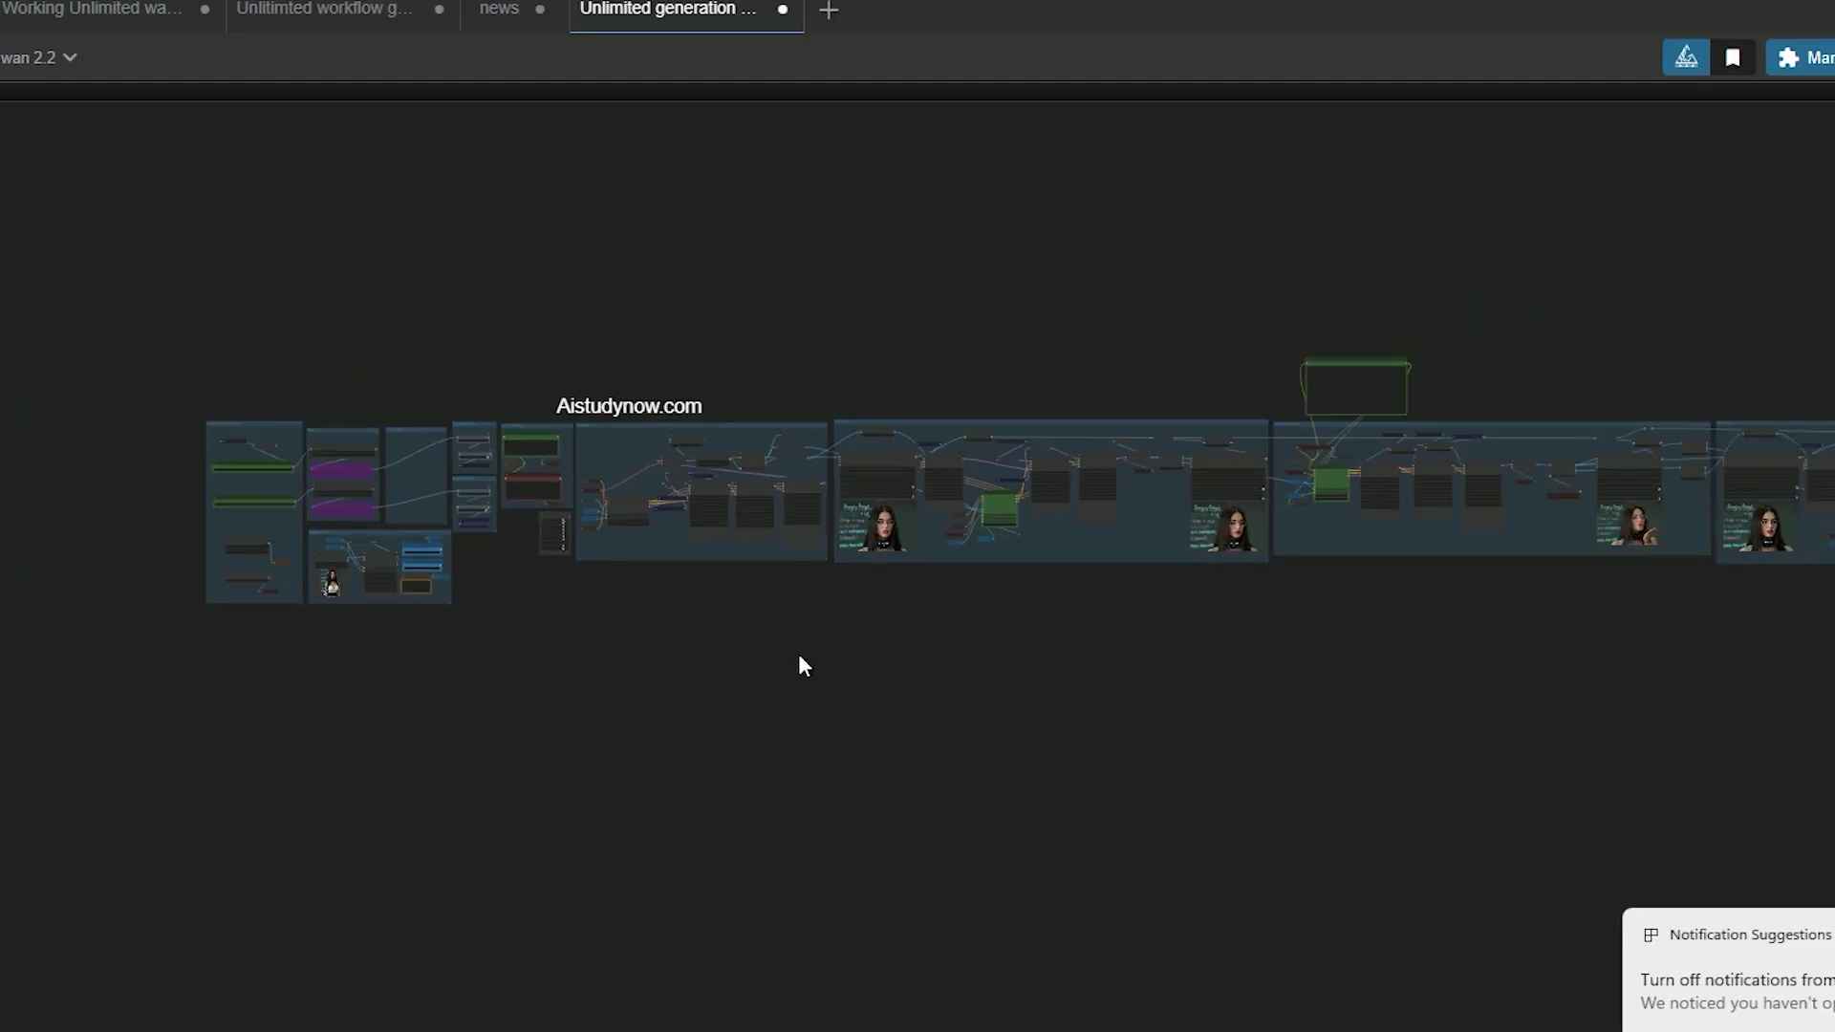
- Survey the Unlimited generation workflow from its starting groups to the final video node and back
{"action": "left_click_drag", "start_coordinate": [888, 649], "coordinate": [771, 669]}
{"action": "scroll", "coordinate": [768, 669], "scroll_direction": "up", "scroll_amount": 4}
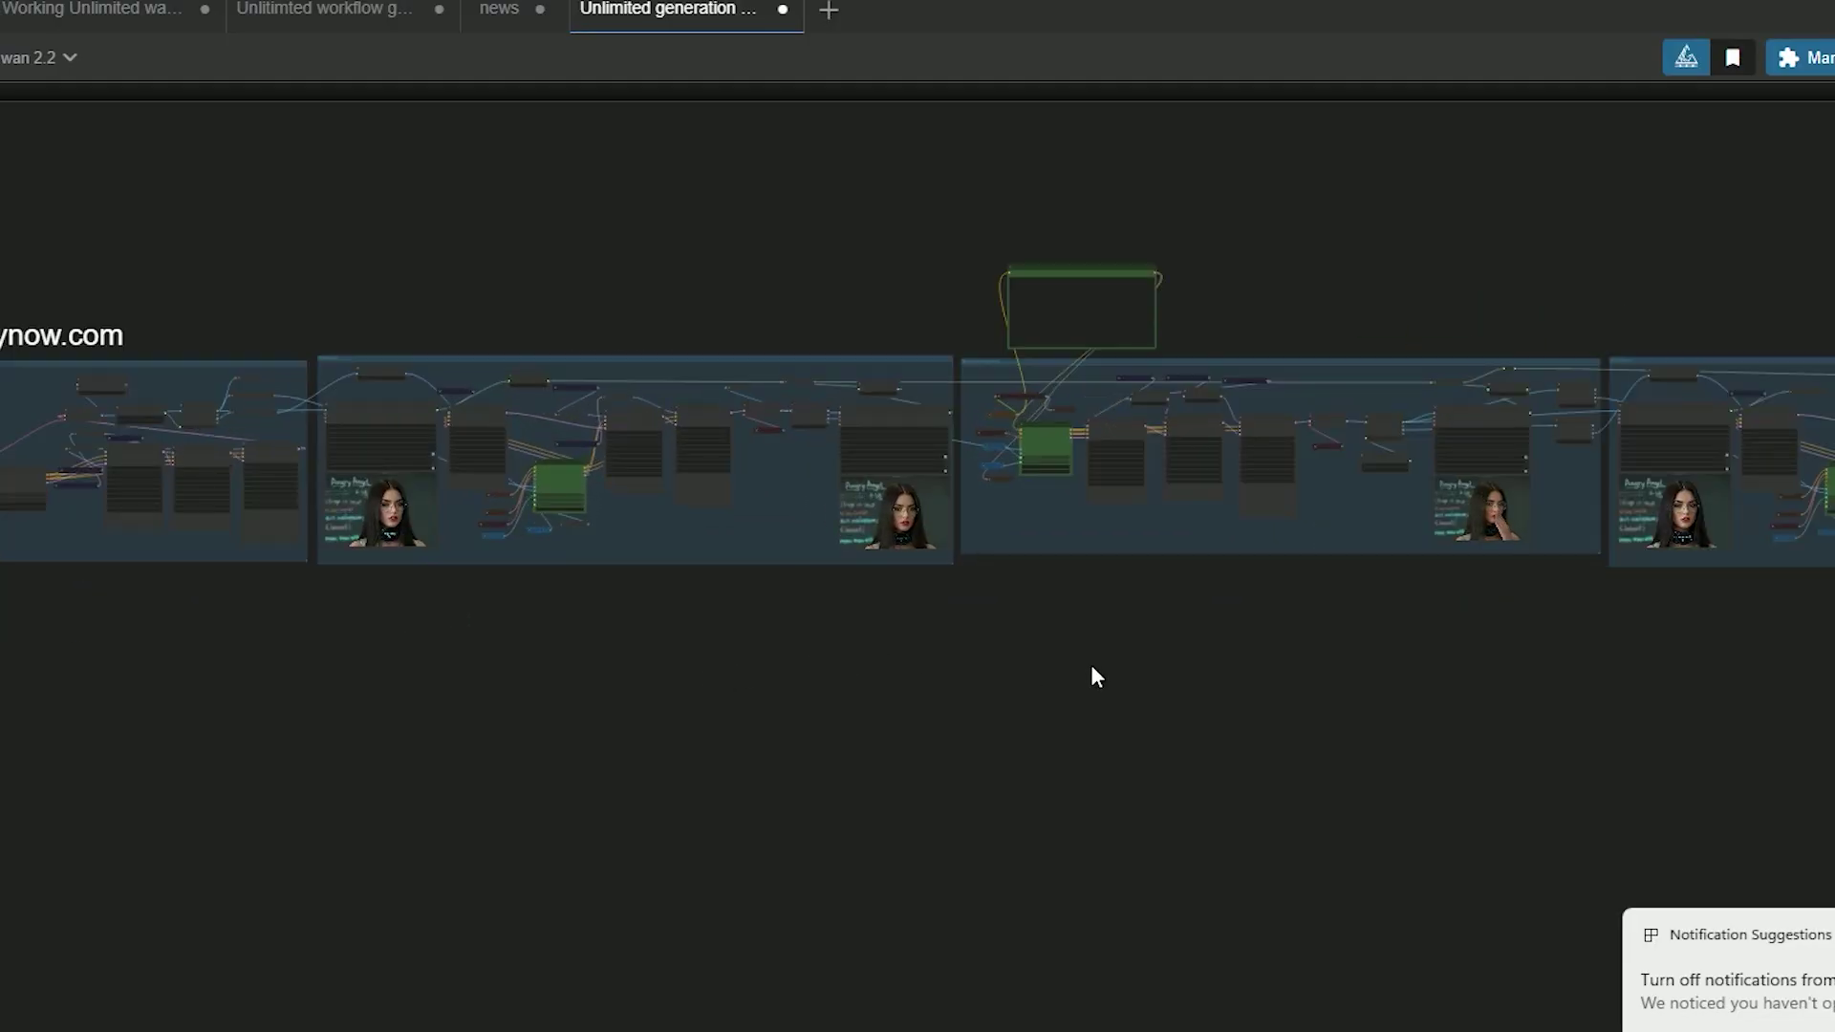
{"action": "scroll", "coordinate": [1096, 677], "scroll_direction": "right", "scroll_amount": 10}
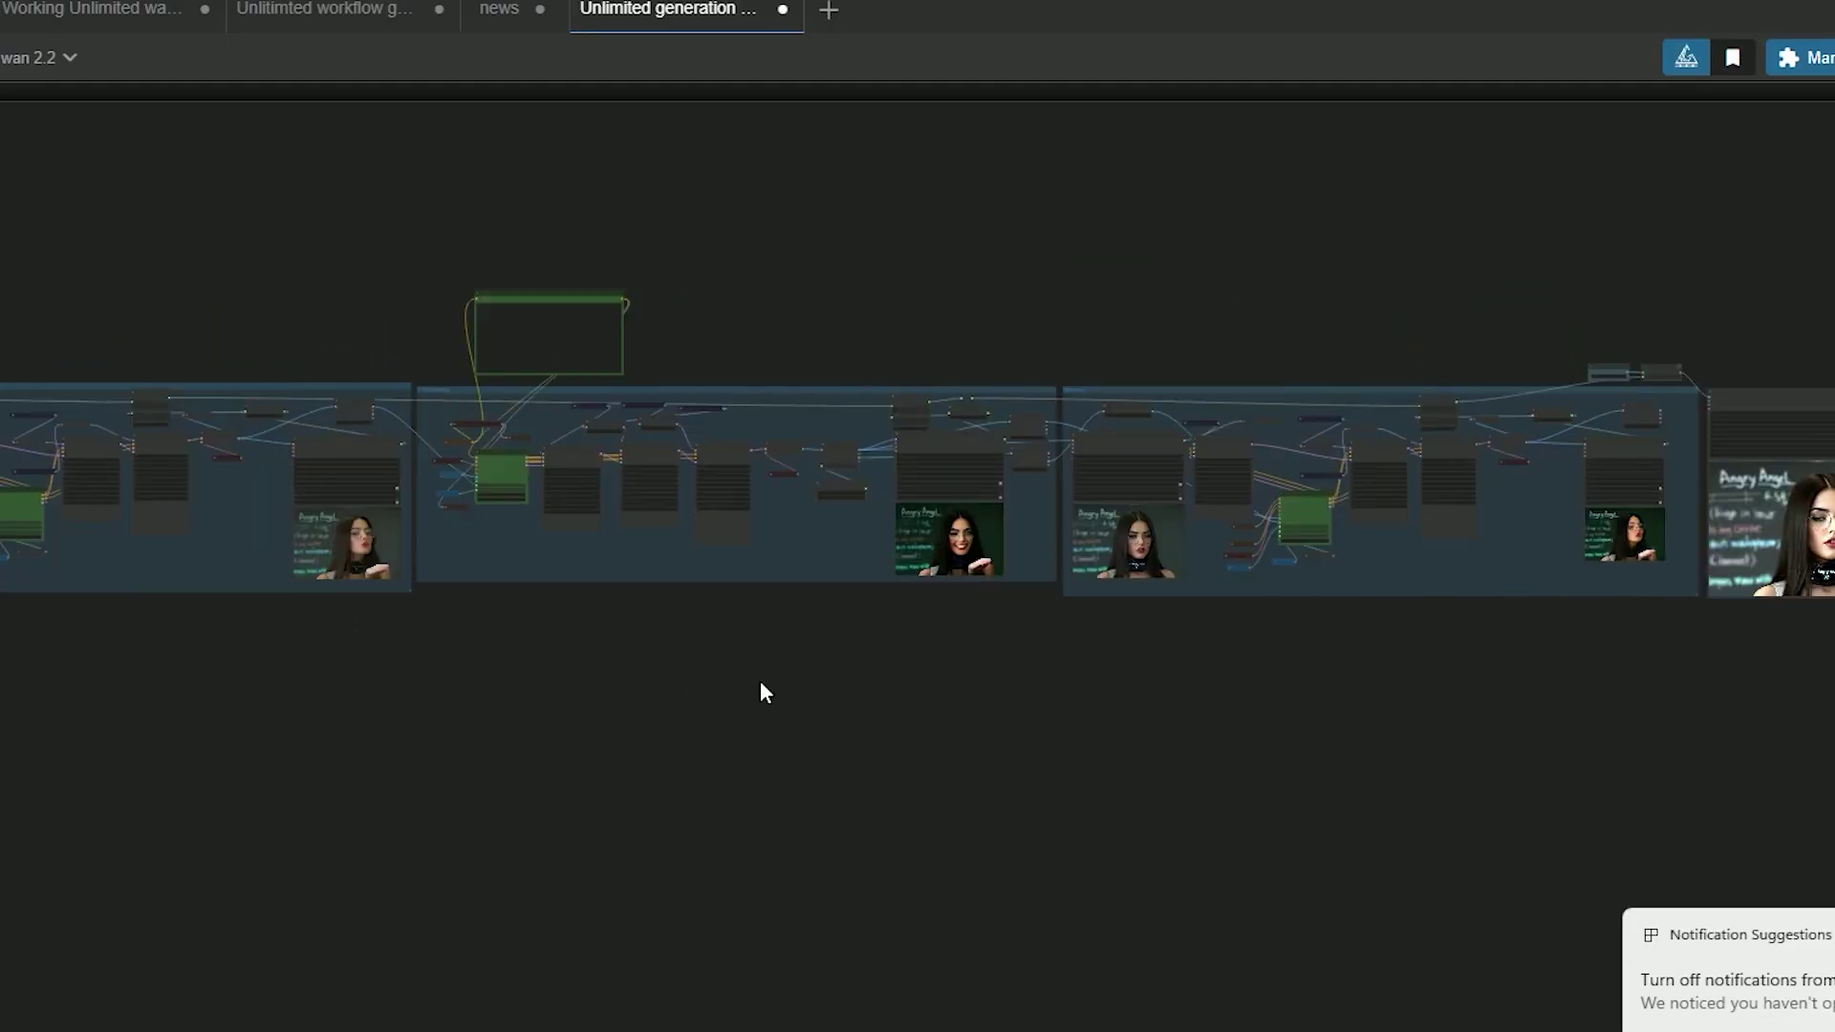
{"action": "scroll", "coordinate": [1015, 704], "scroll_direction": "right", "scroll_amount": 10}
{"action": "scroll", "coordinate": [1061, 692], "scroll_direction": "down", "scroll_amount": 2}
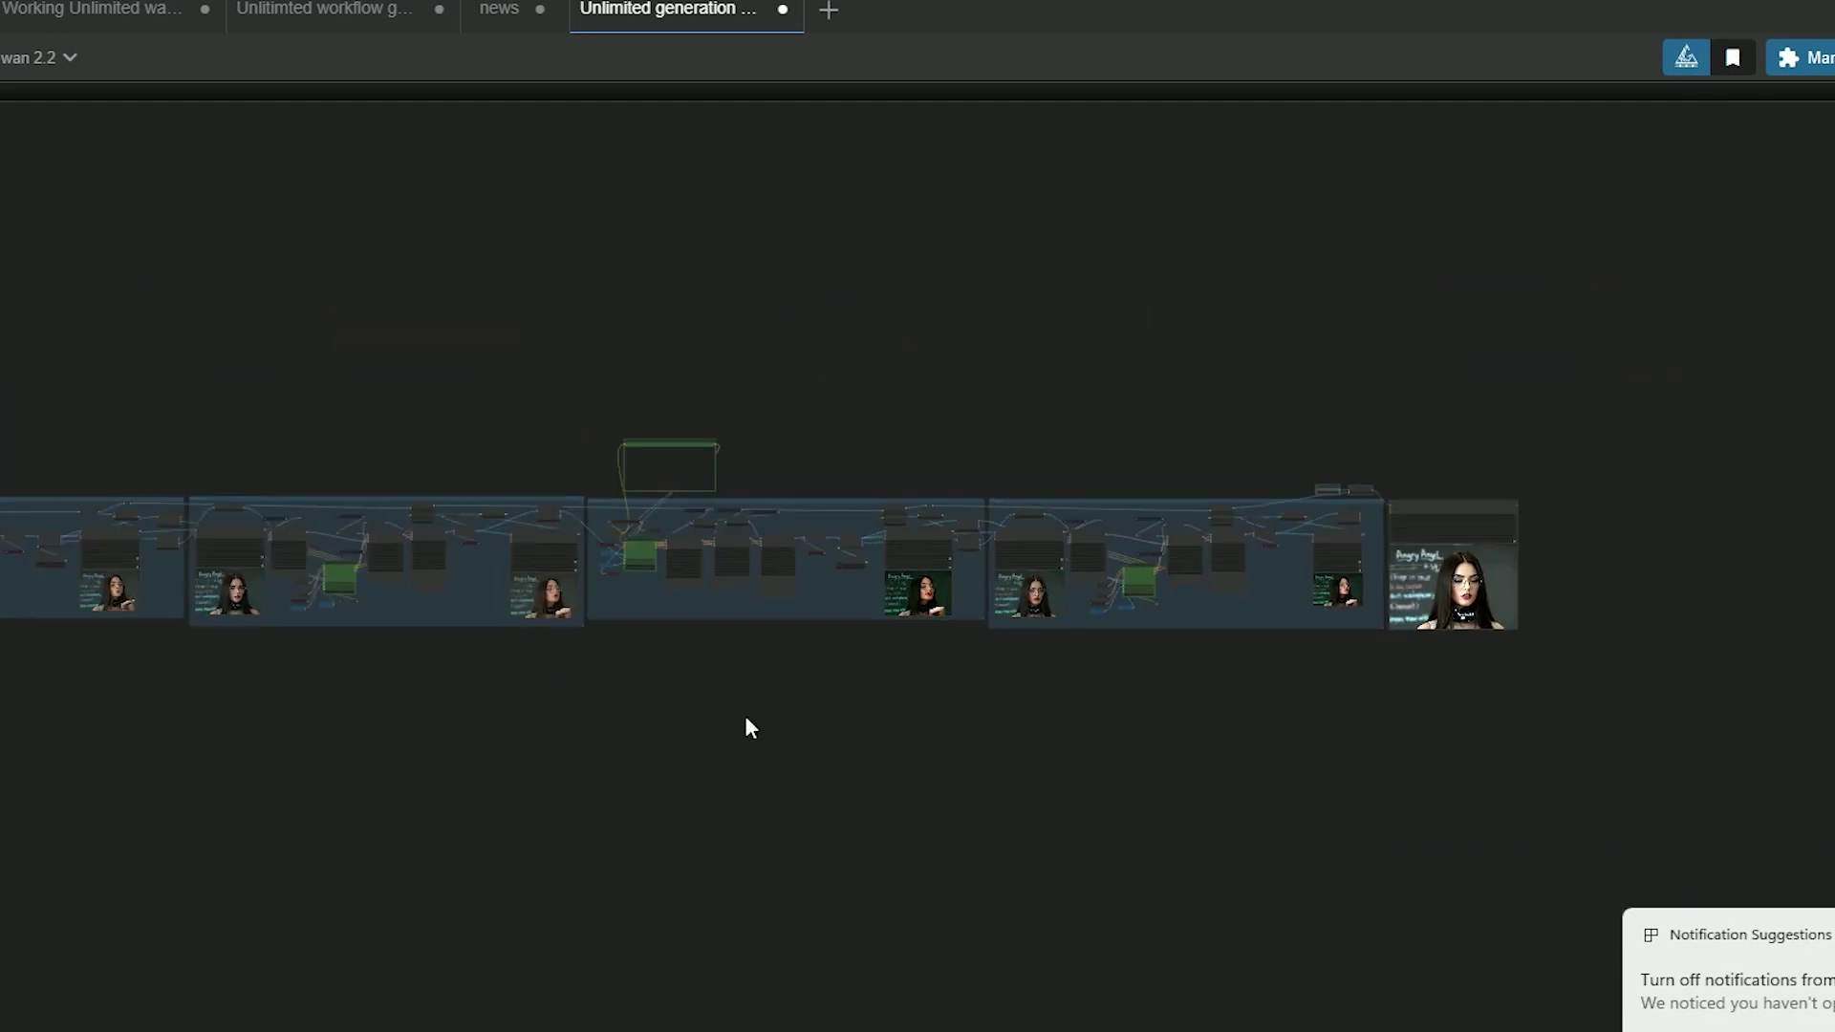
{"action": "scroll", "coordinate": [751, 728], "scroll_direction": "left", "scroll_amount": 10}
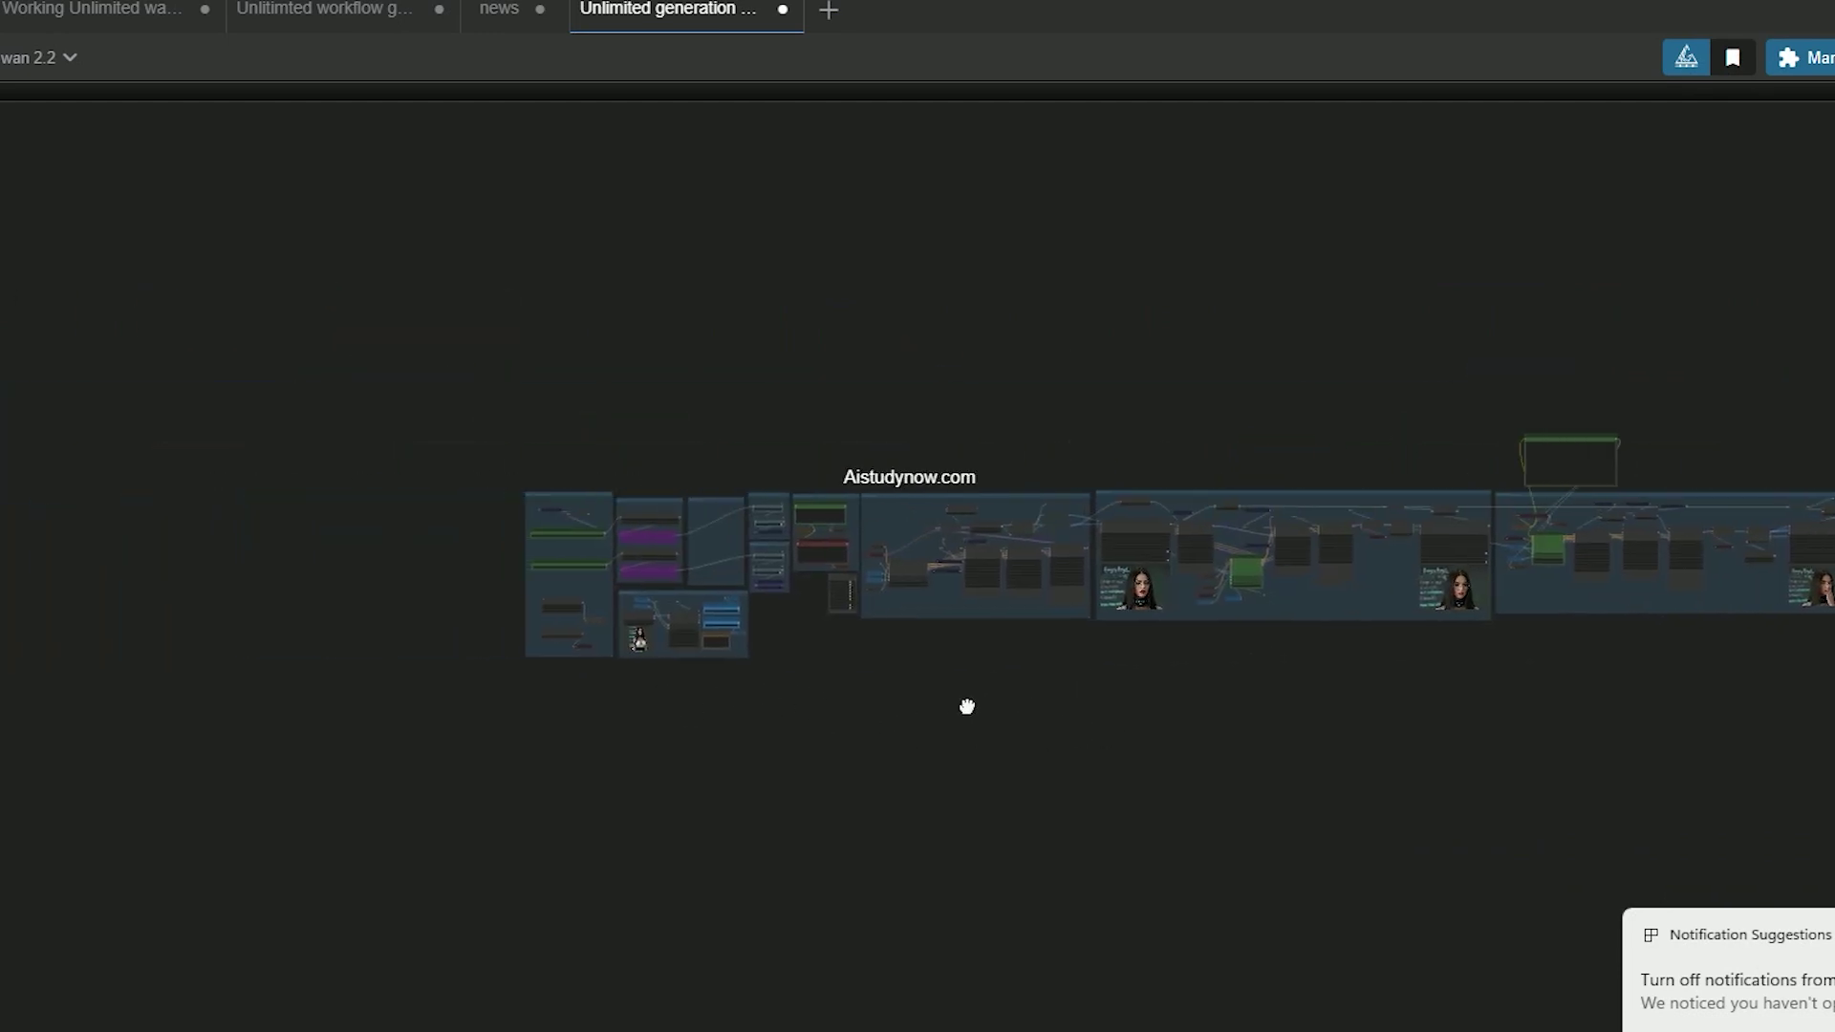
{"action": "left_click_drag", "start_coordinate": [967, 706], "coordinate": [630, 716]}
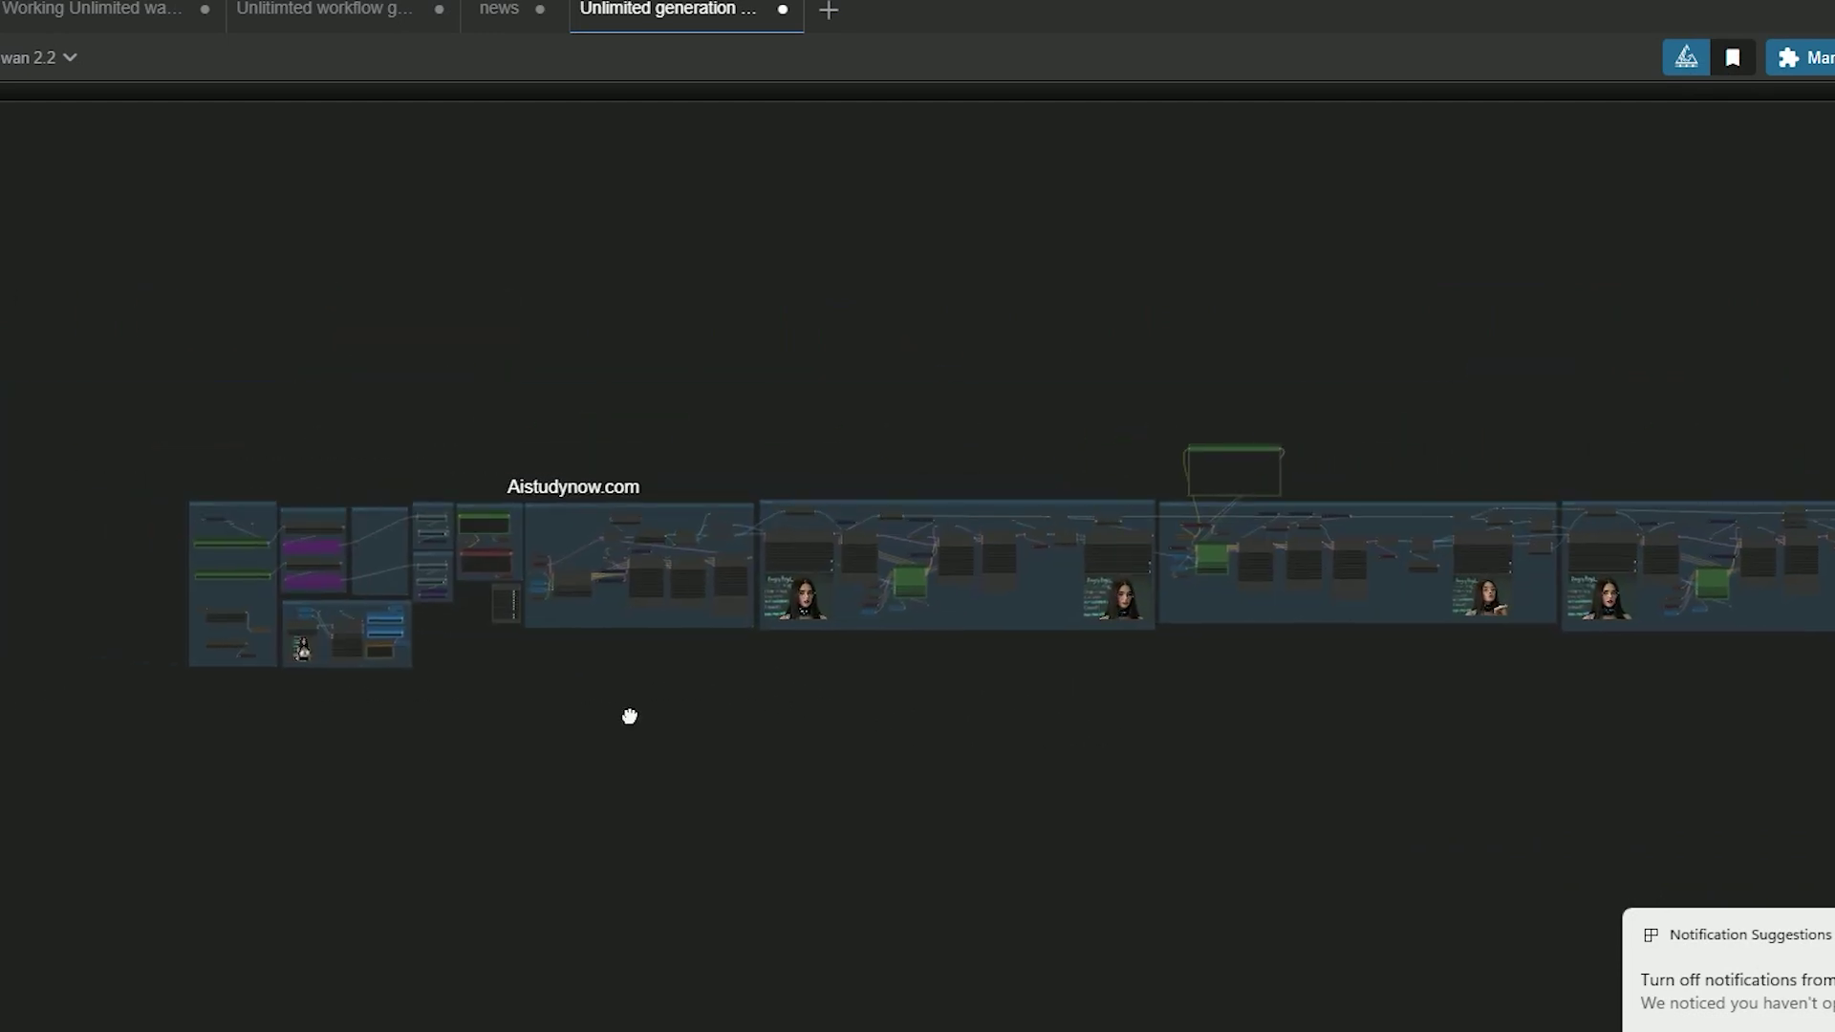